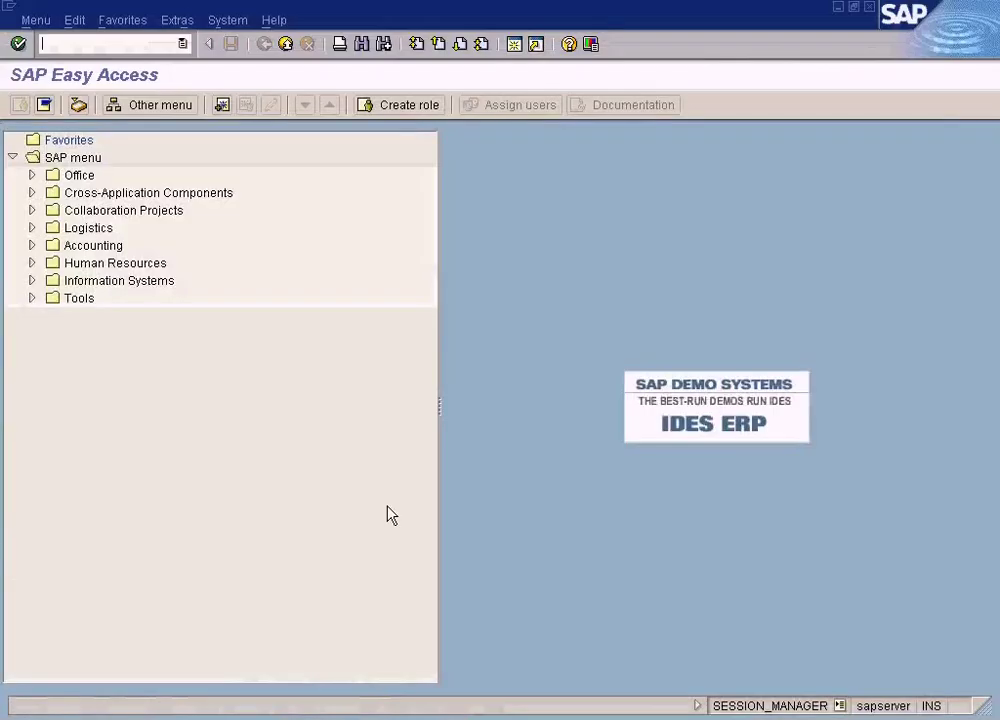
# - Open transaction FS00 and list the G/L accounts in company code TES2
pyautogui.write('fs00')
pyautogui.press('Return')
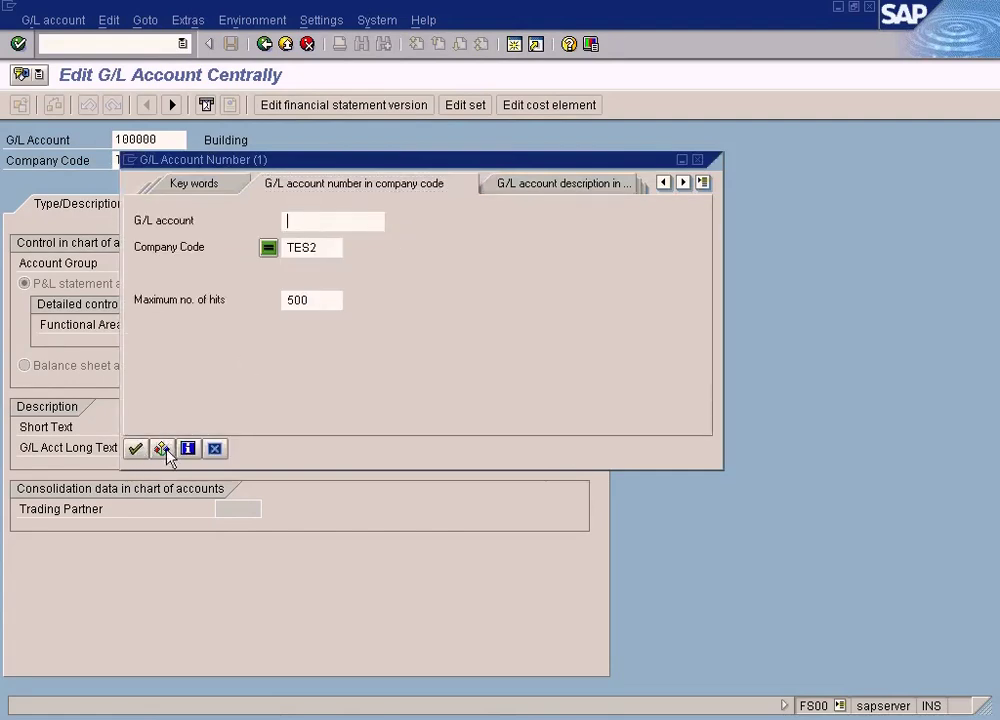
pyautogui.click(135, 449)
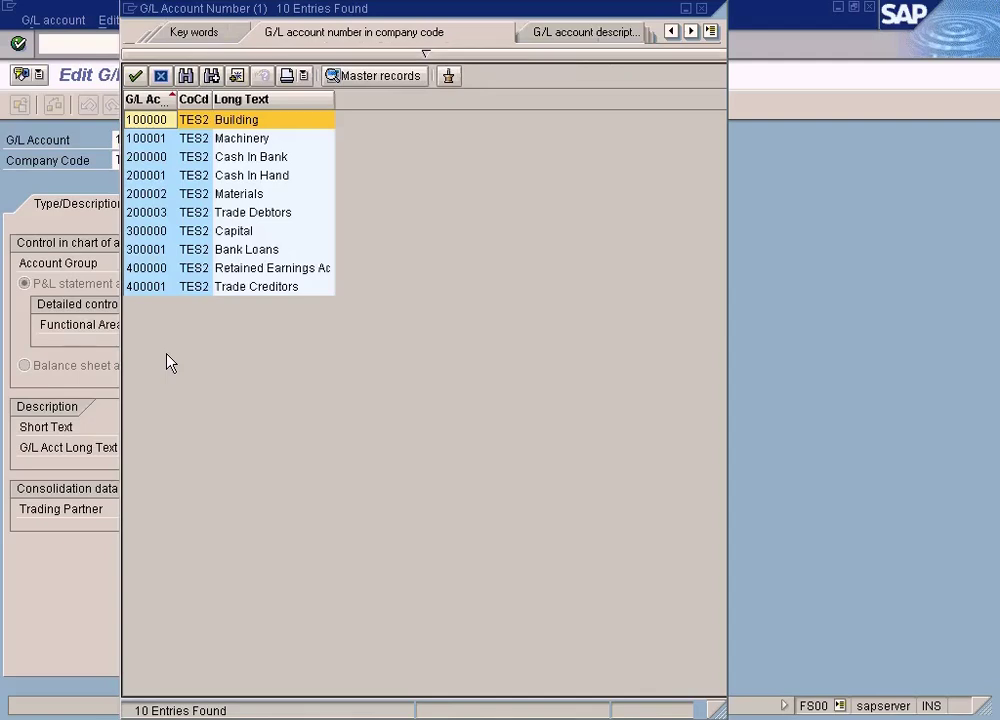
pyautogui.click(702, 9)
pyautogui.click(108, 21)
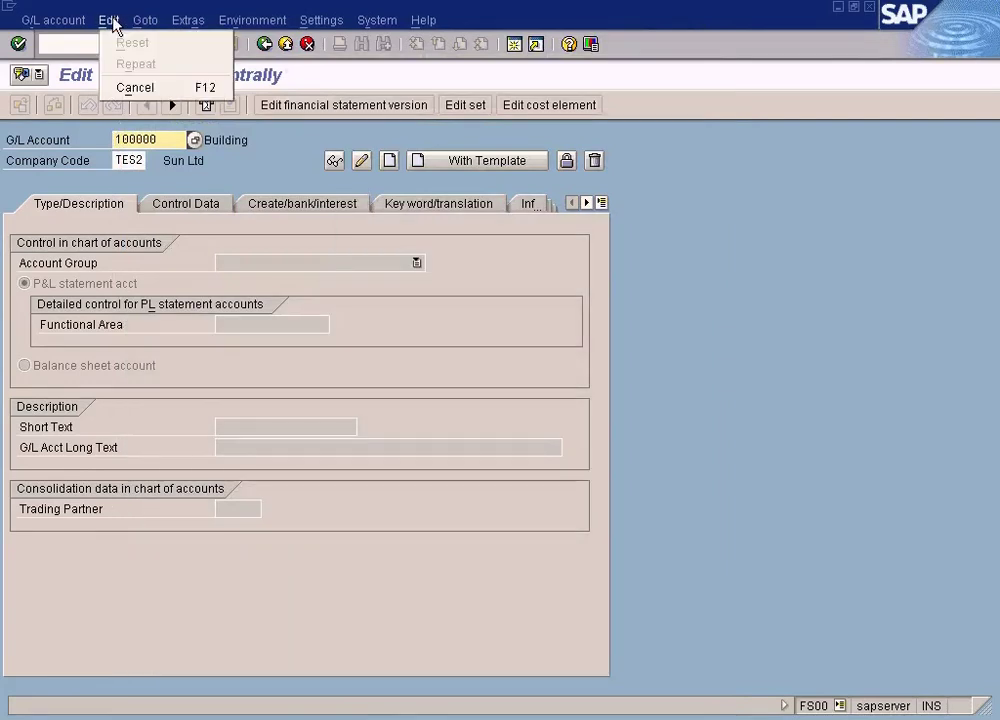
pyautogui.moveTo(143, 22)
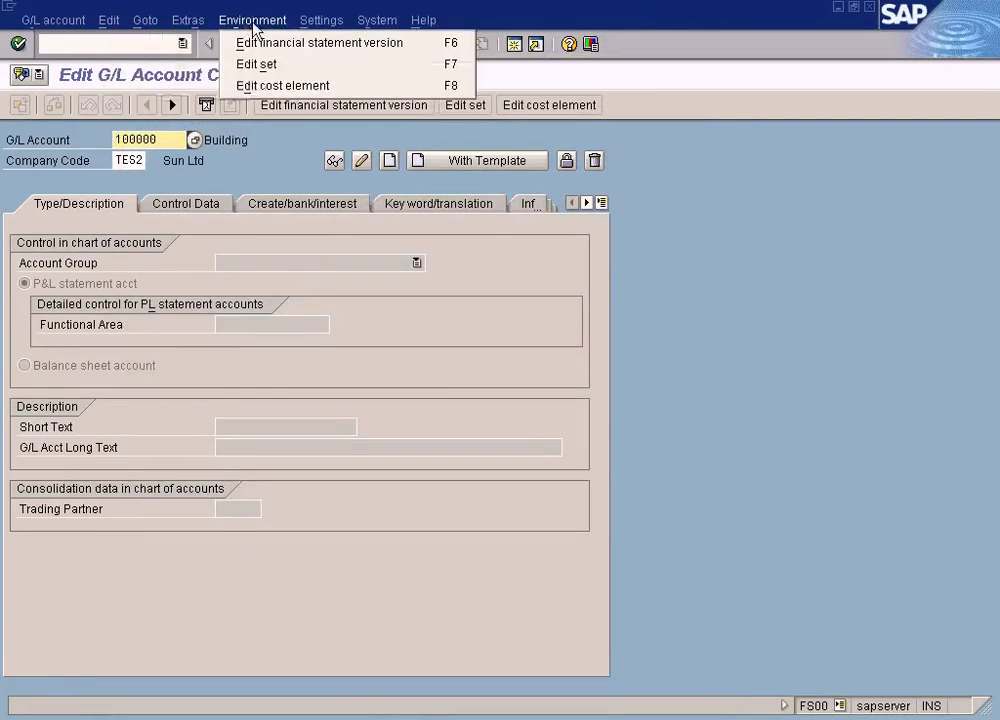
pyautogui.moveTo(57, 20)
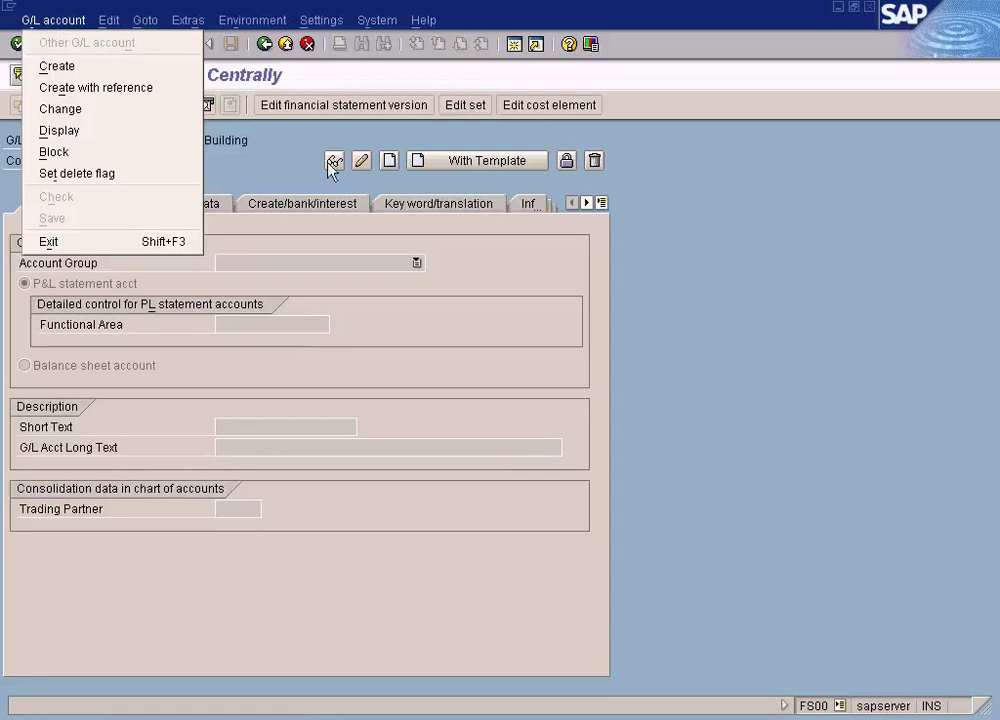
pyautogui.click(265, 162)
# - Display the Building account in company code SUN and list the G/L accounts of that company code
pyautogui.doubleClick(131, 161)
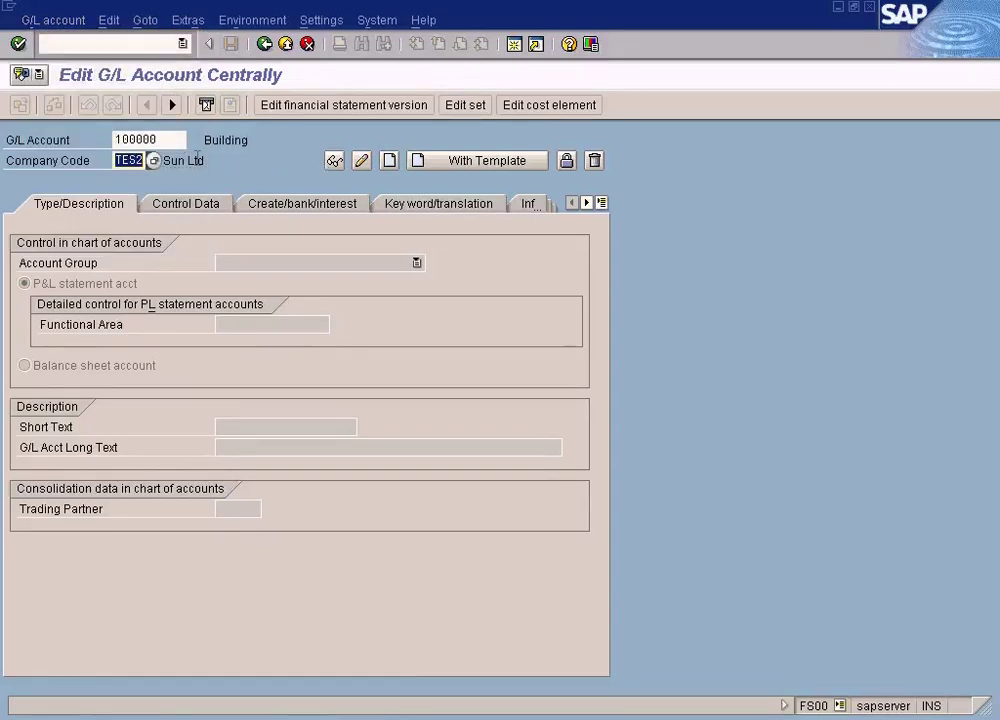
pyautogui.write('sun')
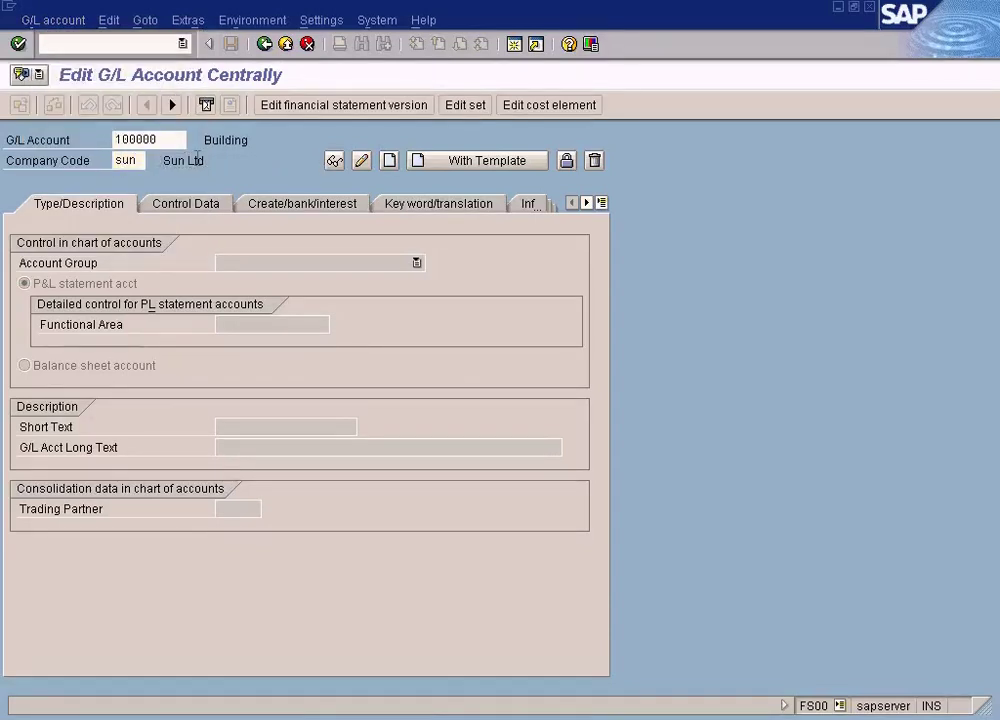
pyautogui.press('Return')
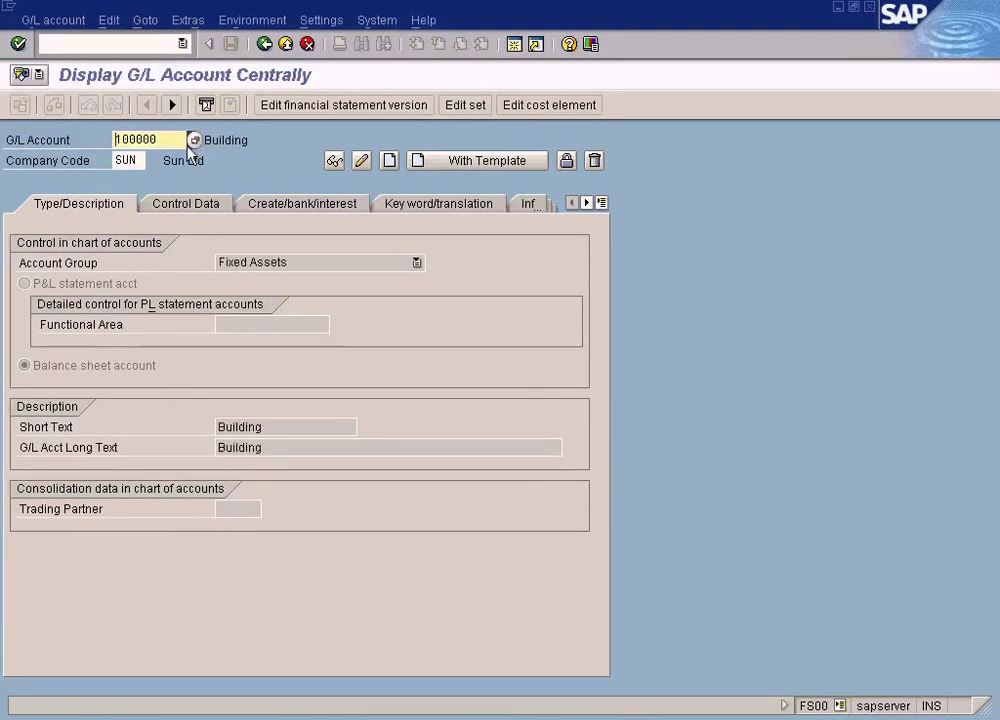
pyautogui.click(194, 141)
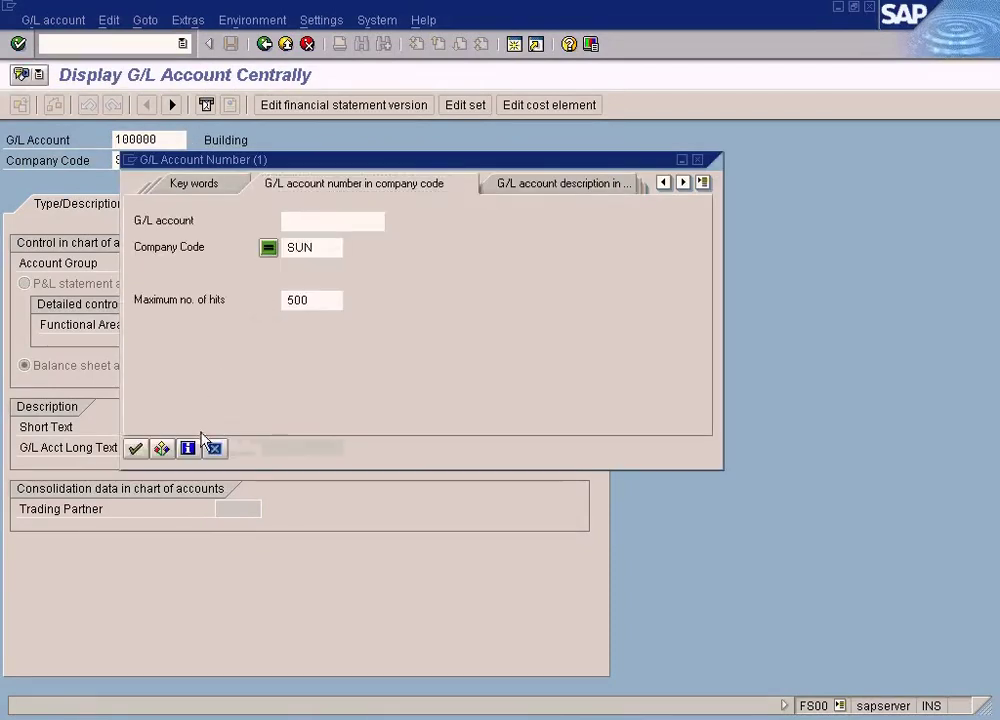
pyautogui.click(138, 448)
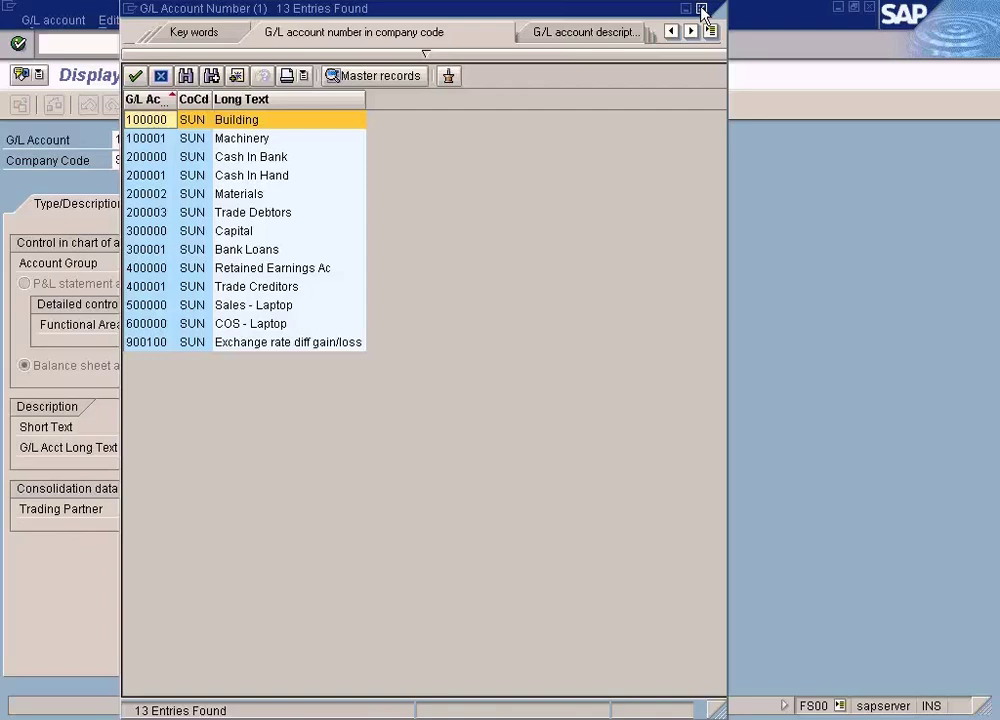
pyautogui.click(702, 10)
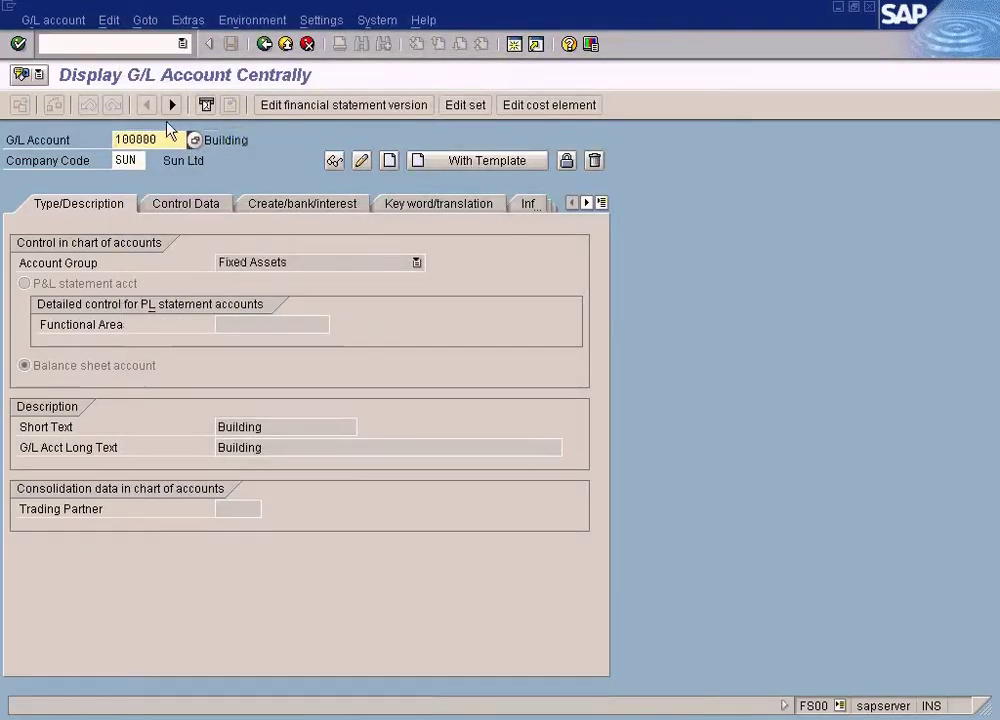
# - Review the list of G/L accounts for company code SUN once more, choosing no other account
pyautogui.click(62, 22)
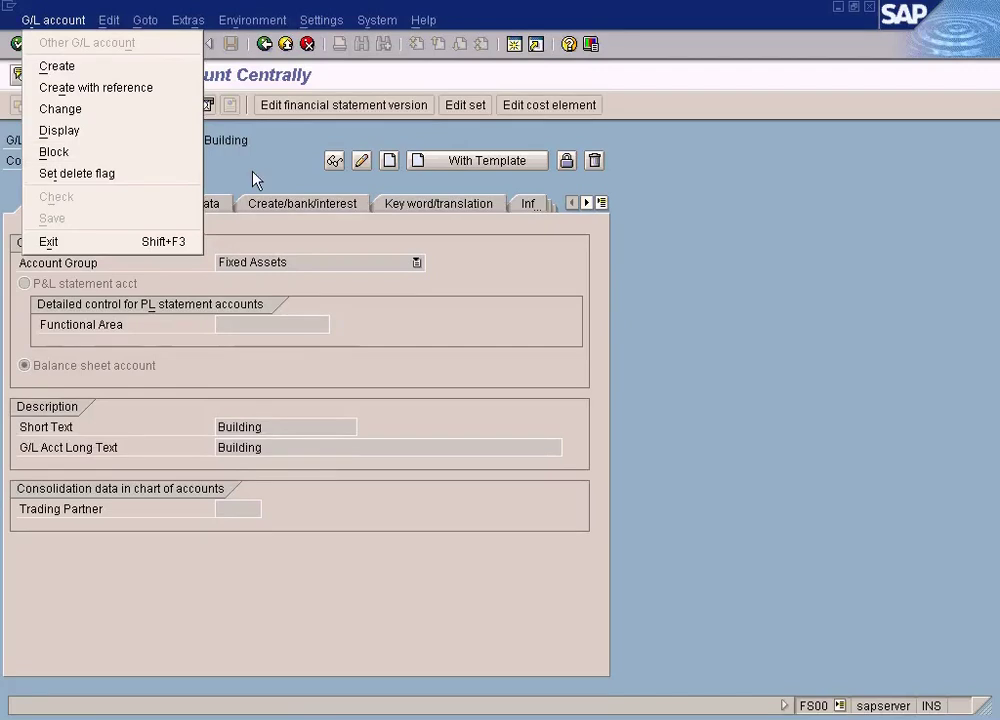
pyautogui.press('Escape')
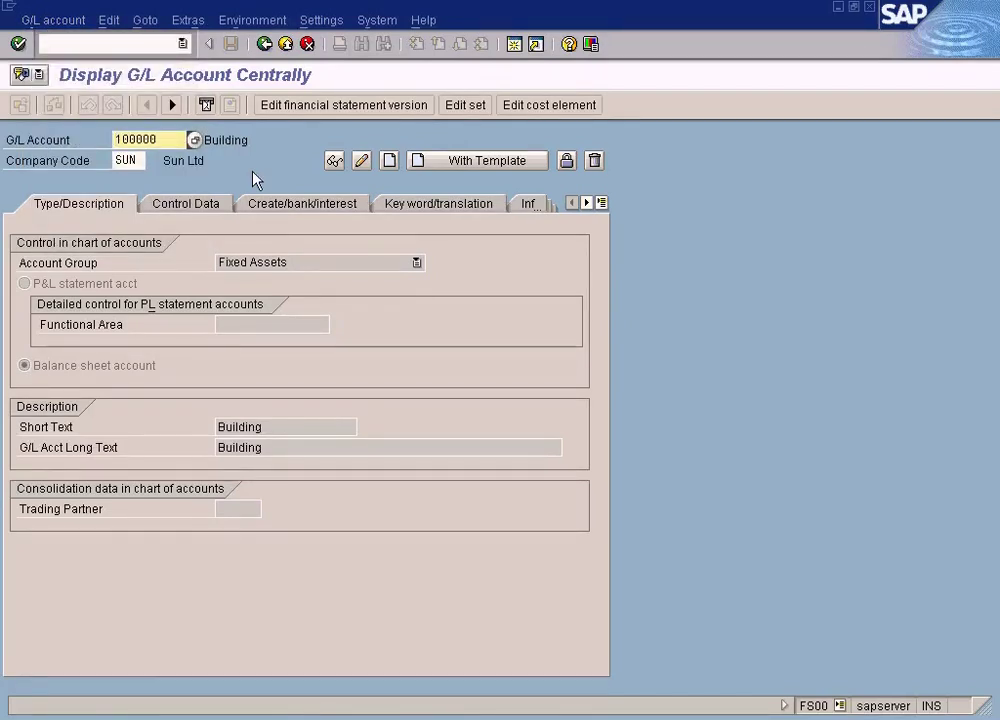
pyautogui.click(194, 140)
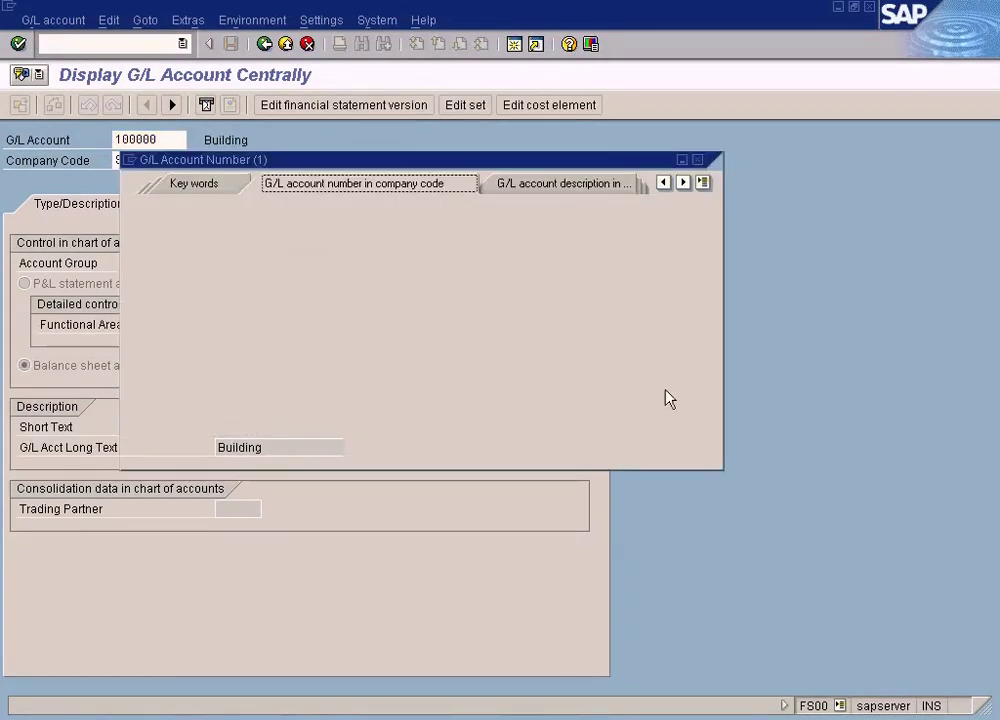
pyautogui.click(136, 446)
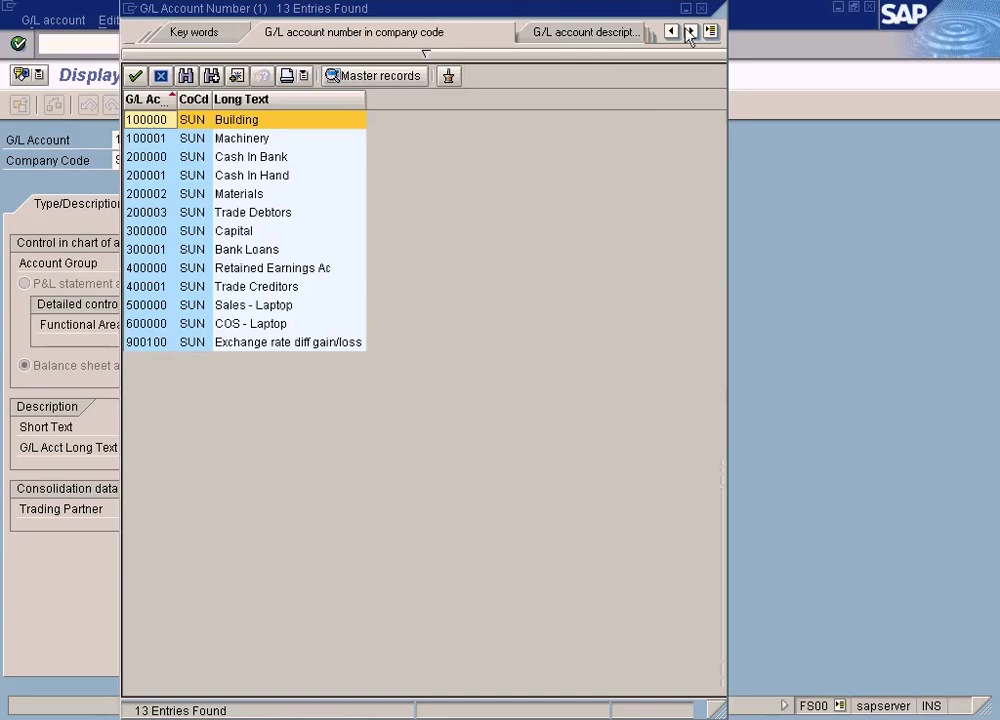
pyautogui.press('Return')
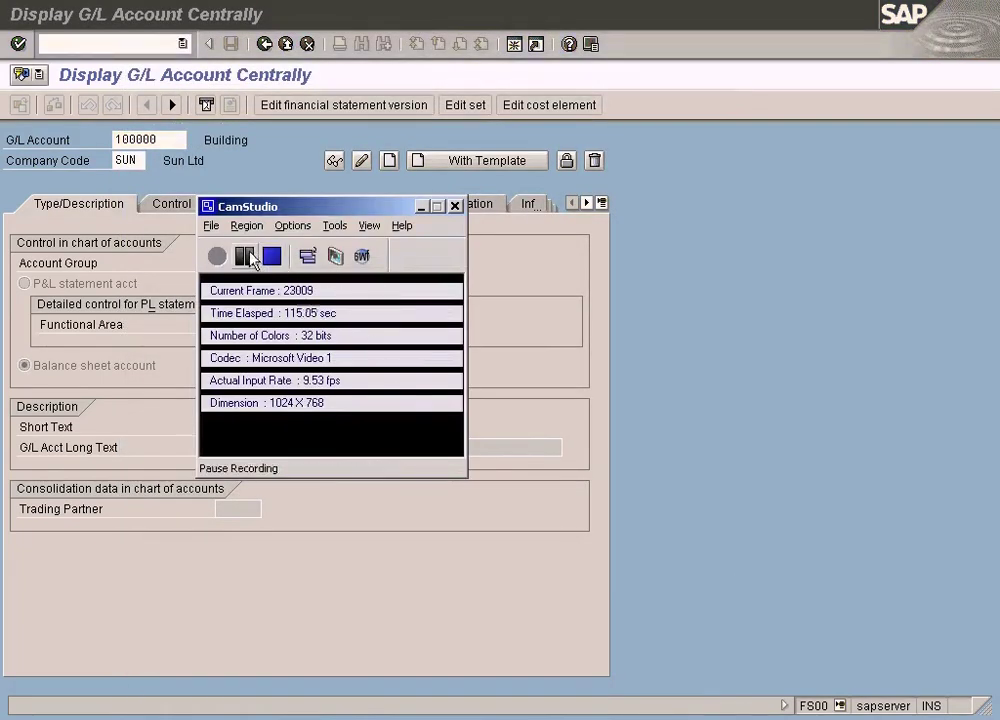
pyautogui.click(421, 207)
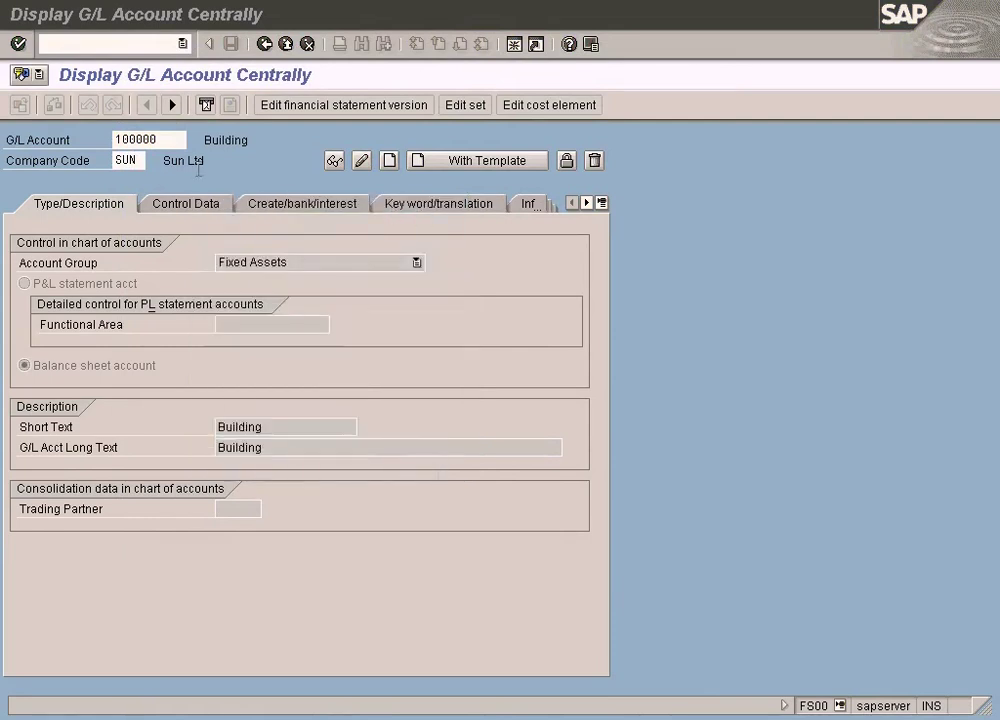
# - Browse the available company codes and their search criteria, and close the list without selecting a code
pyautogui.click(127, 160)
pyautogui.moveTo(125, 160); pyautogui.dragTo(112, 161)
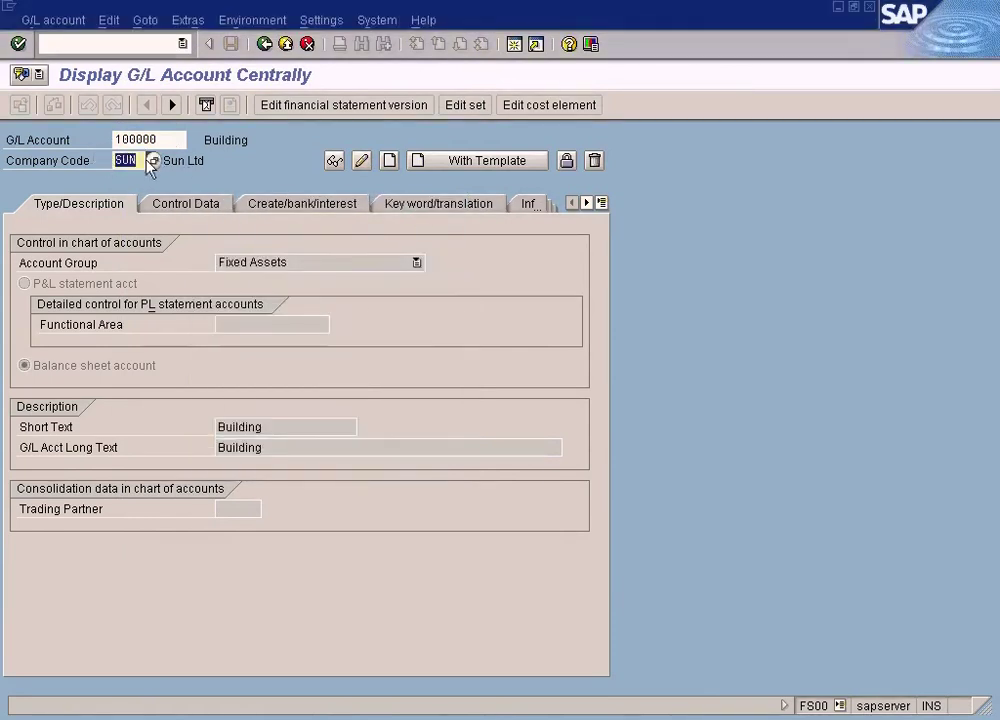
pyautogui.click(143, 162)
pyautogui.press('F4')
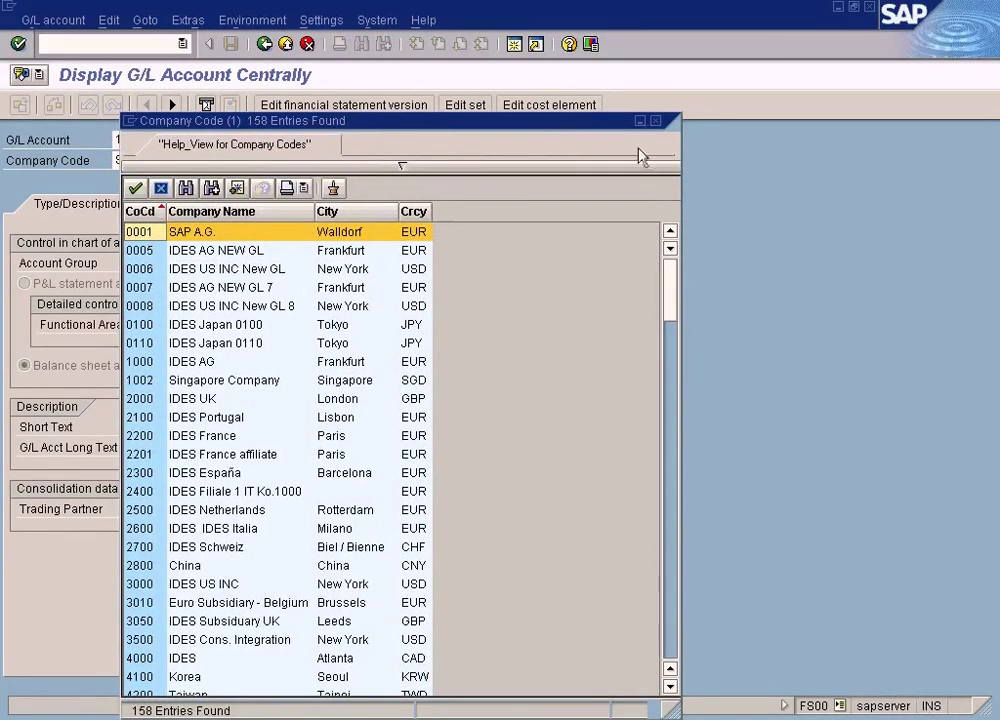
pyautogui.click(402, 167)
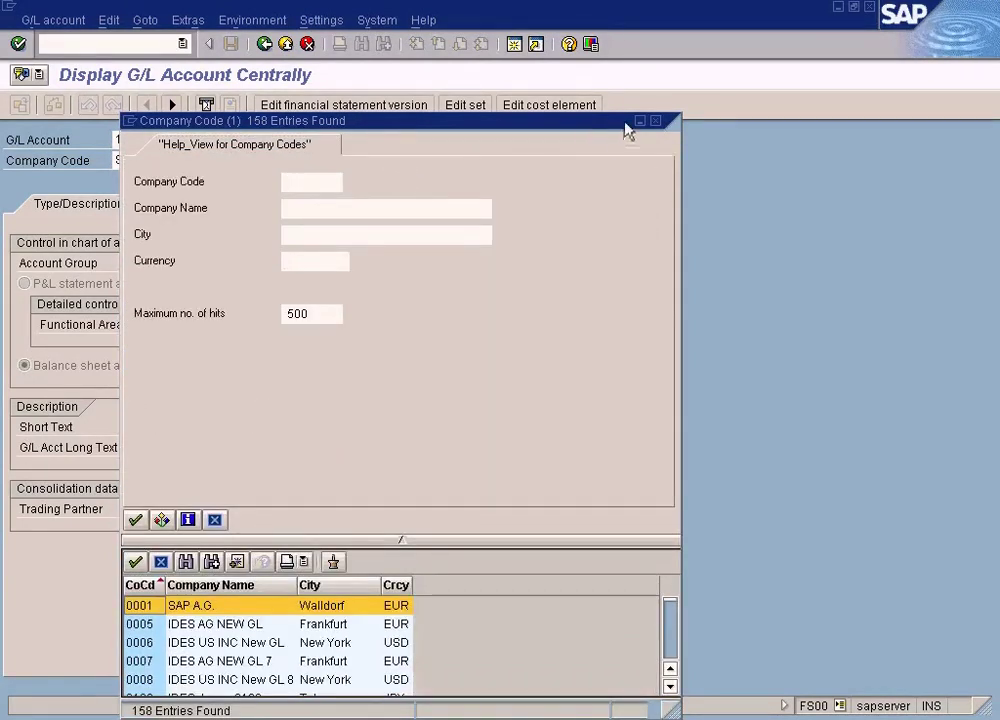
pyautogui.click(655, 121)
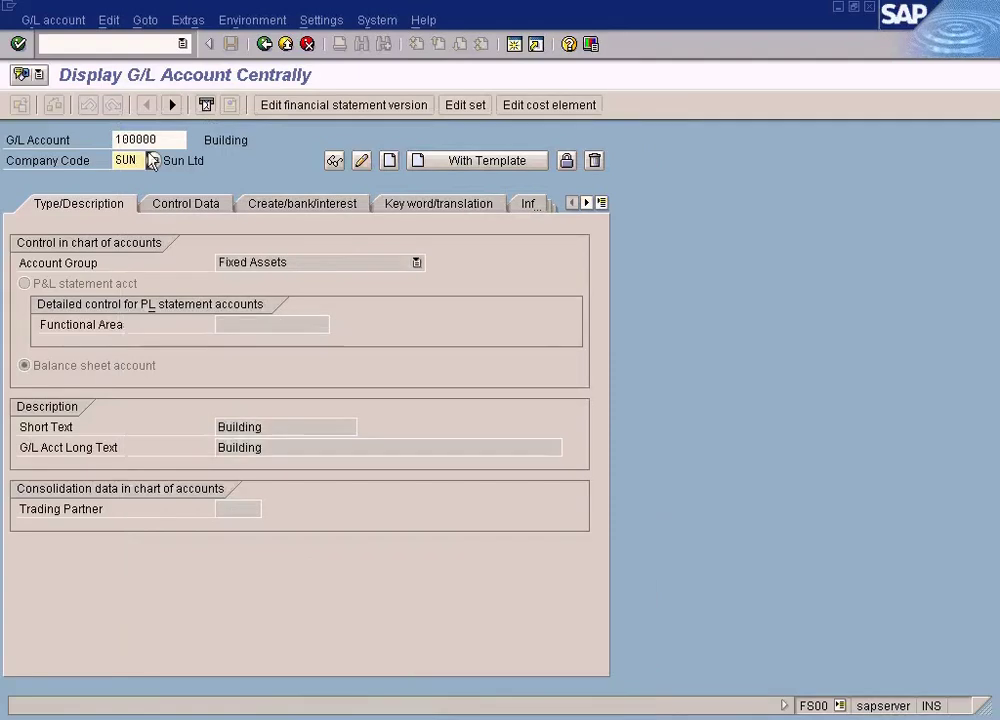
# - Set the company code to TES2 and display the Building account for it
pyautogui.moveTo(144, 153); pyautogui.dragTo(87, 157)
pyautogui.write('tes')
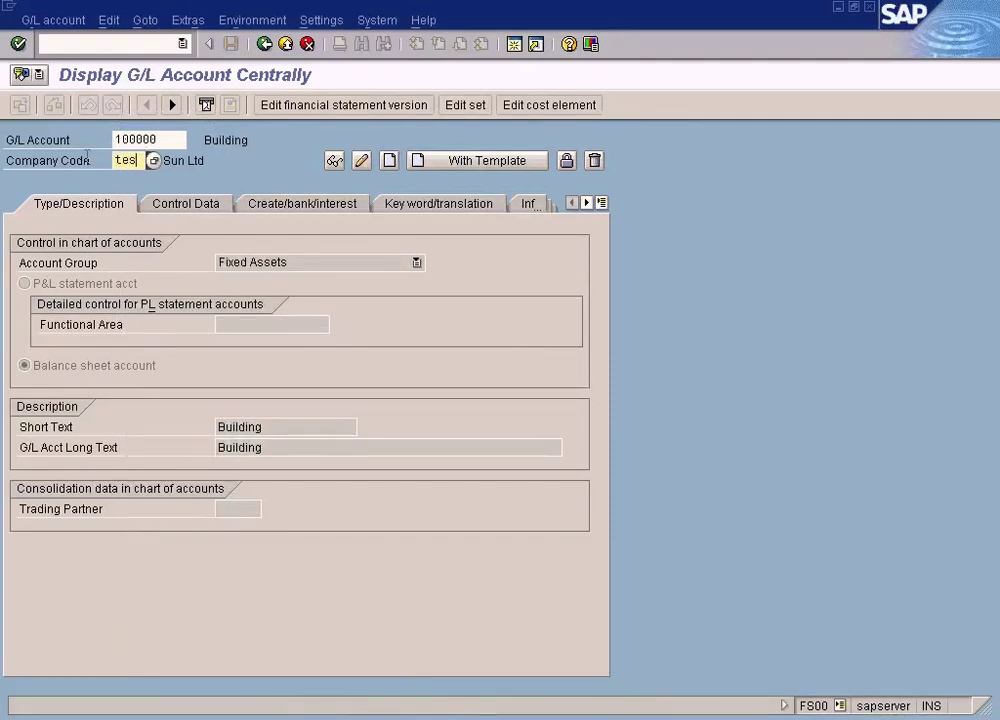
pyautogui.write('2')
pyautogui.press('Return')
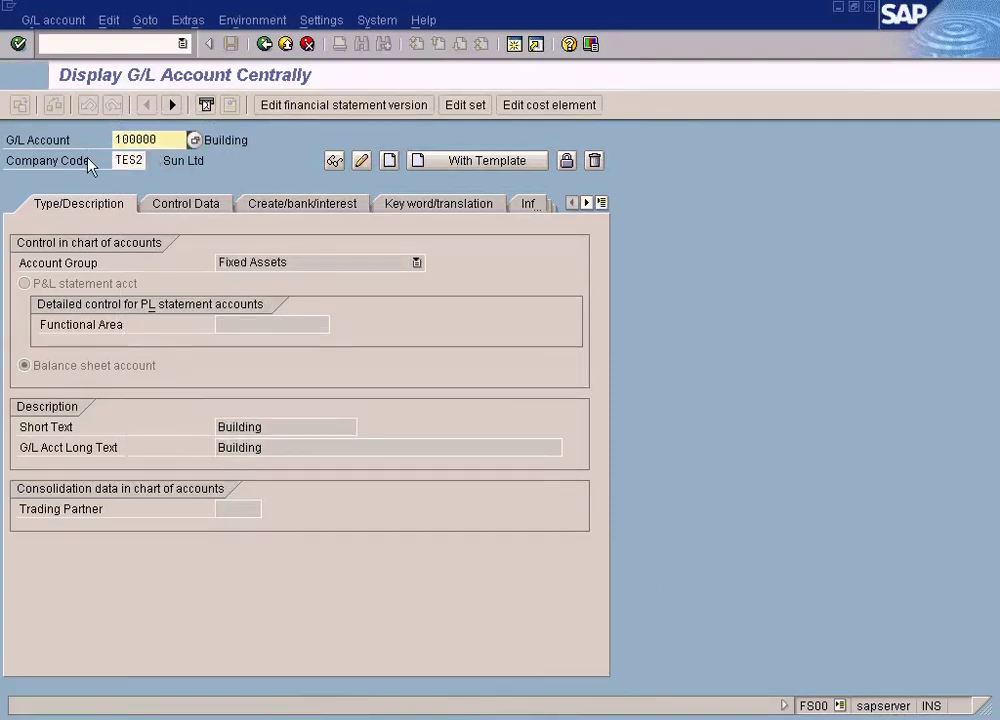
# - Look up the G/L accounts in company code TES2 and choose 200003 Trade Debtors
pyautogui.click(195, 140)
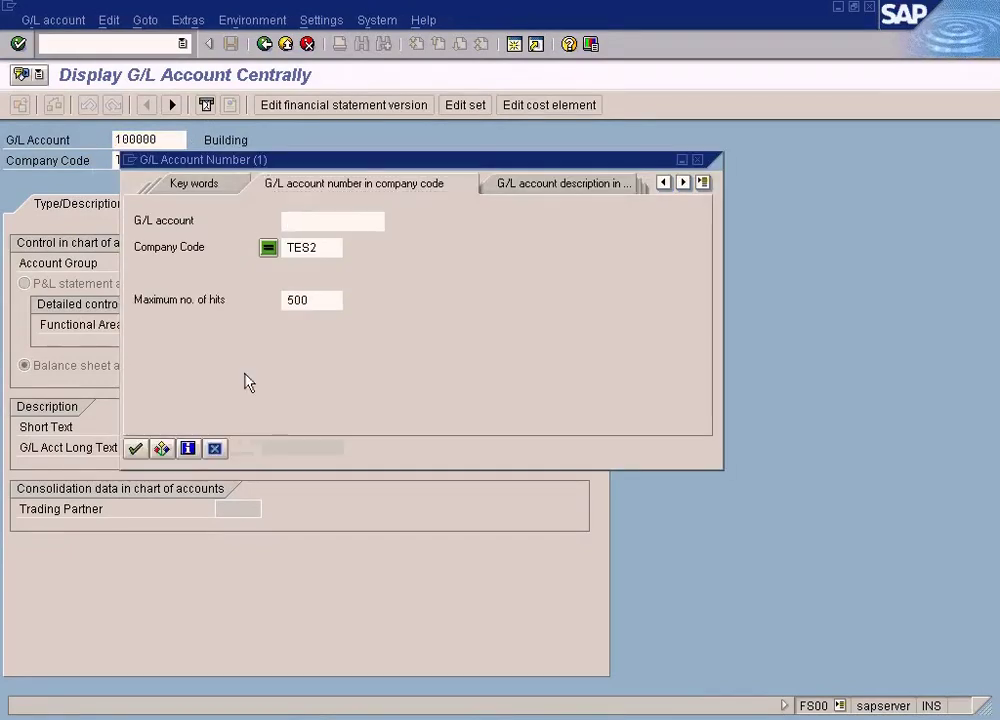
pyautogui.click(215, 448)
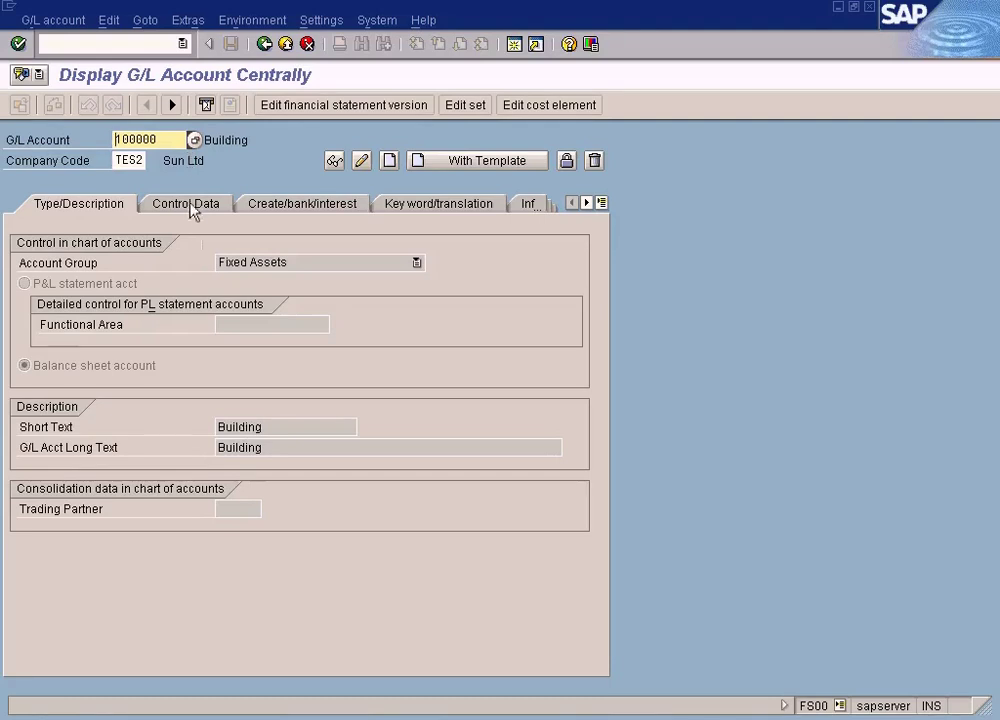
pyautogui.click(194, 140)
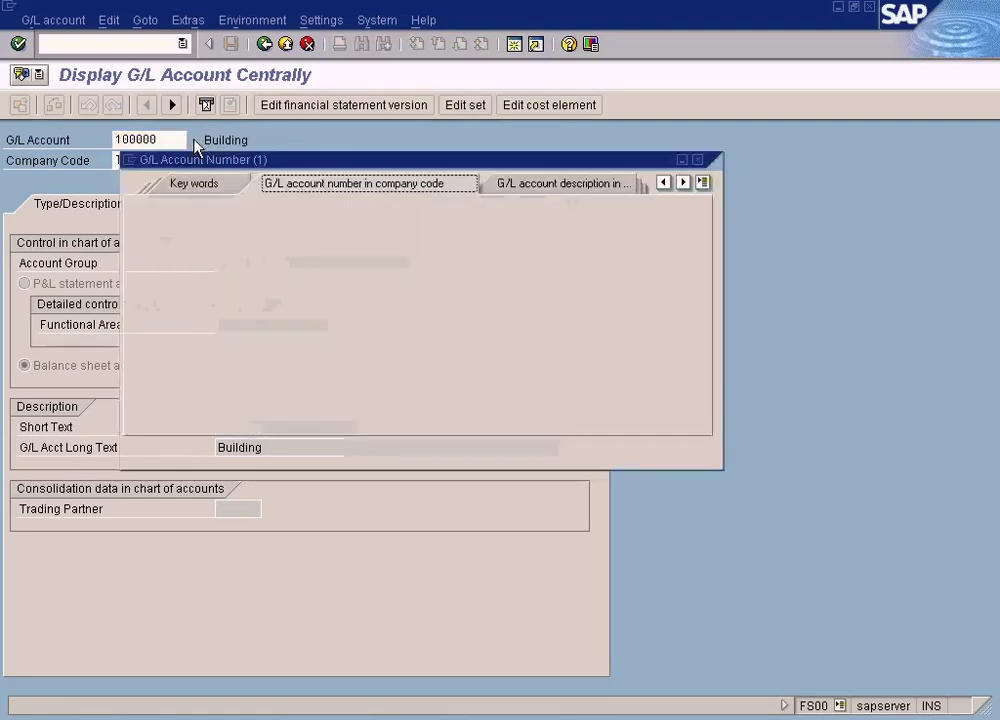
pyautogui.click(135, 448)
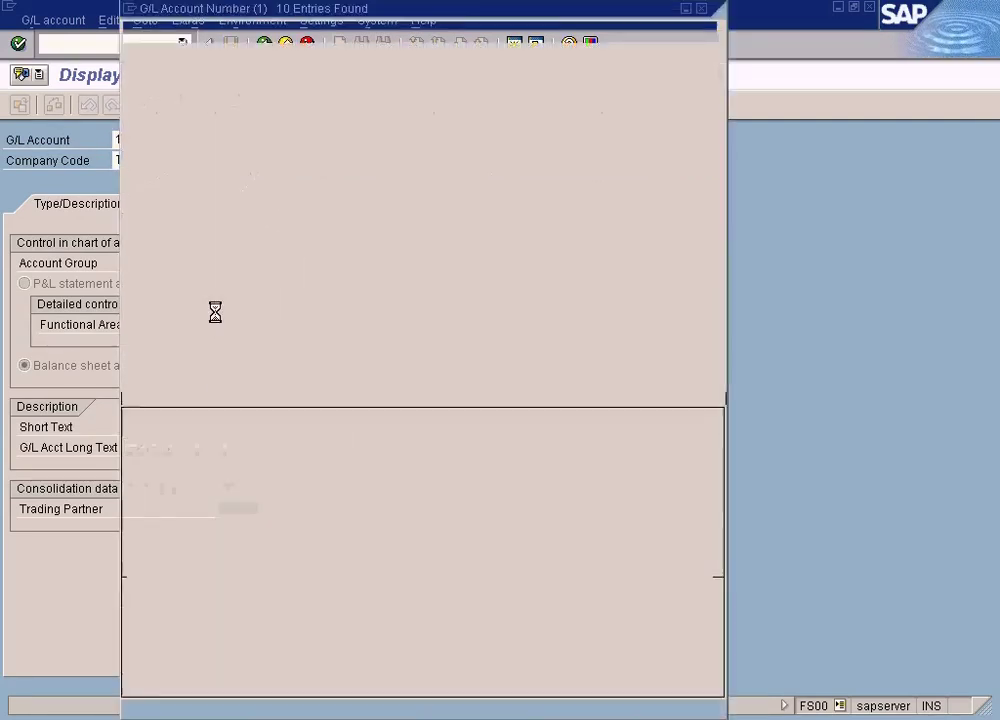
pyautogui.click(276, 160)
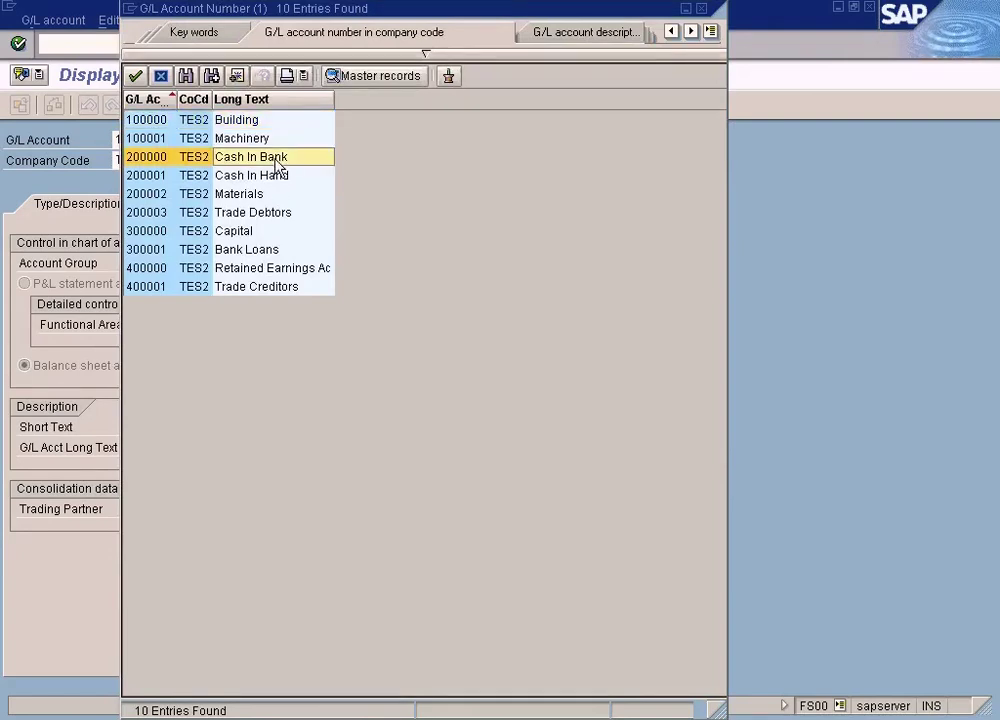
pyautogui.click(268, 177)
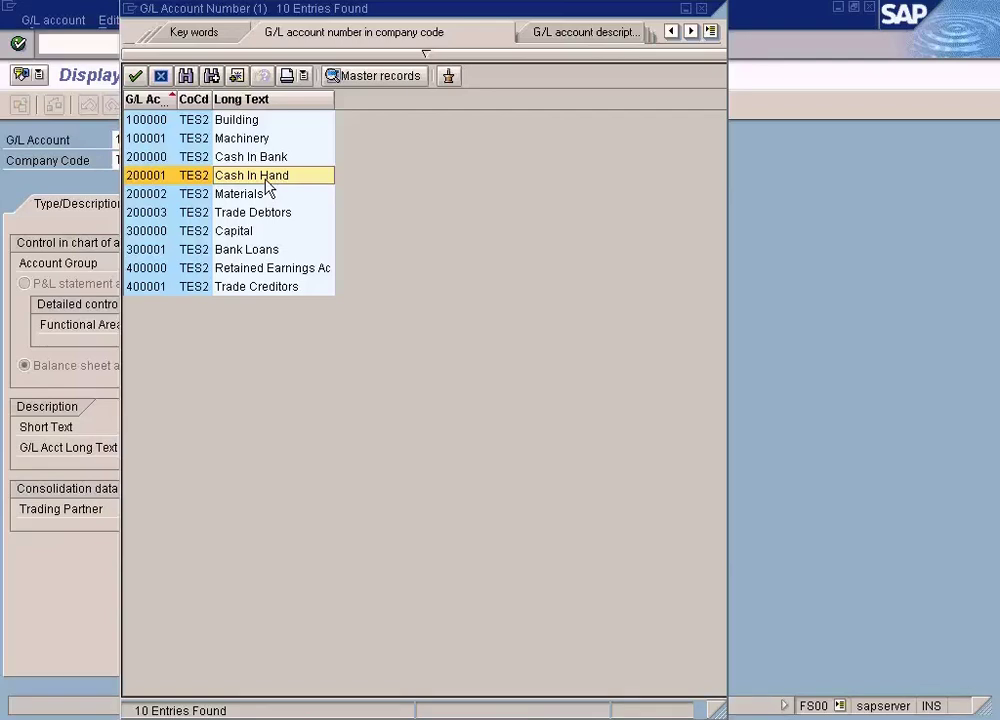
pyautogui.click(249, 214)
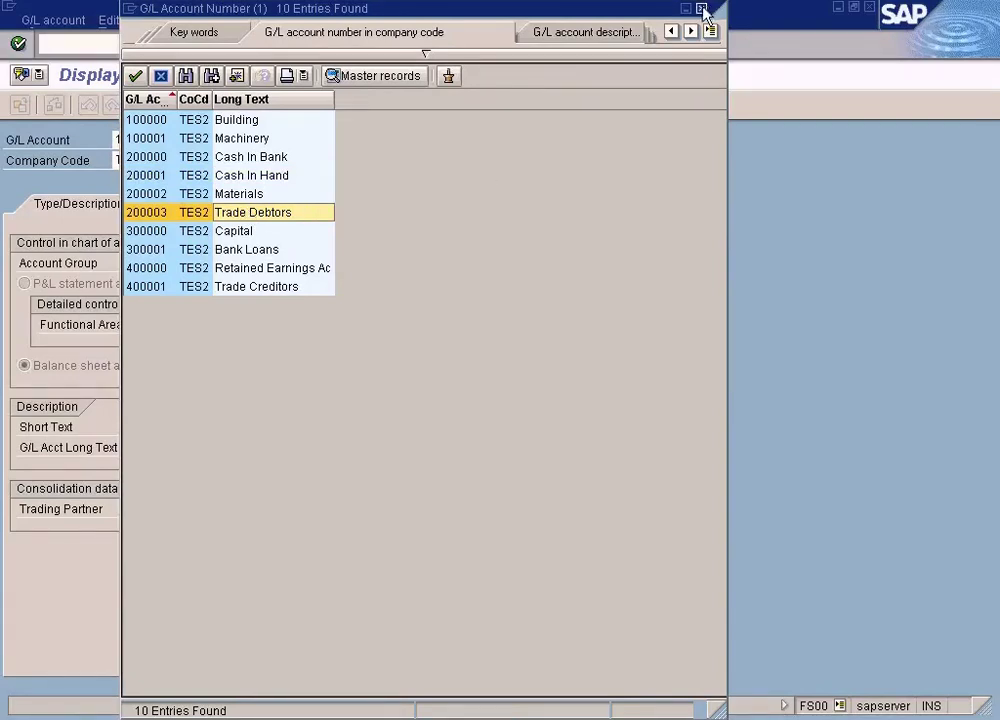
pyautogui.doubleClick(279, 216)
# - Set the G/L account number to 200004 and start creating that account in company code TES2
pyautogui.click(168, 139)
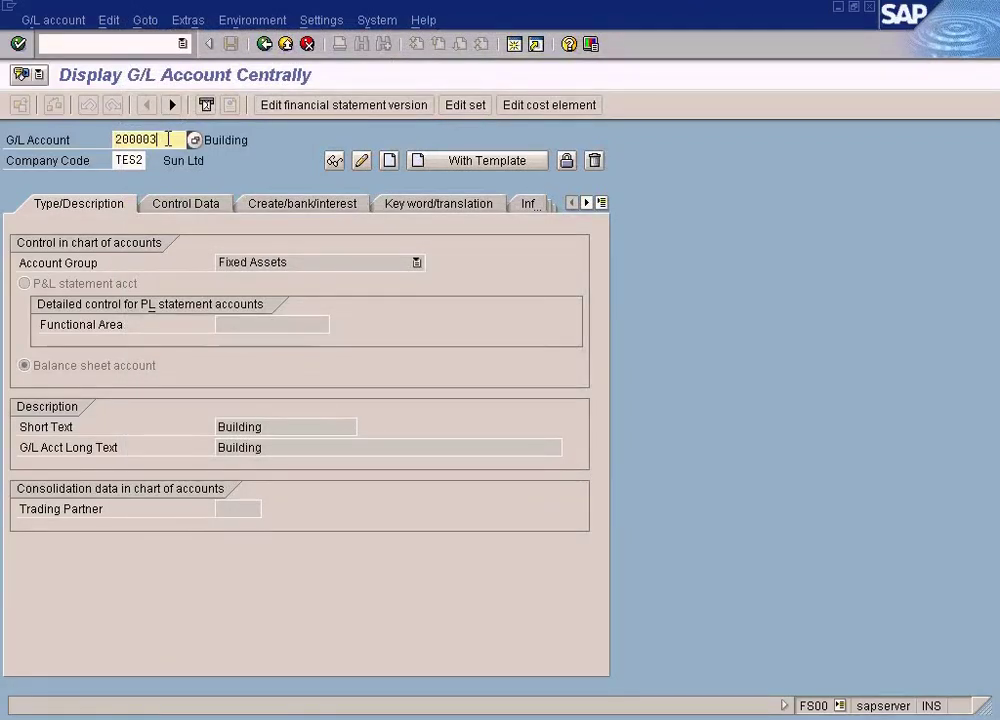
pyautogui.press('BackSpace')
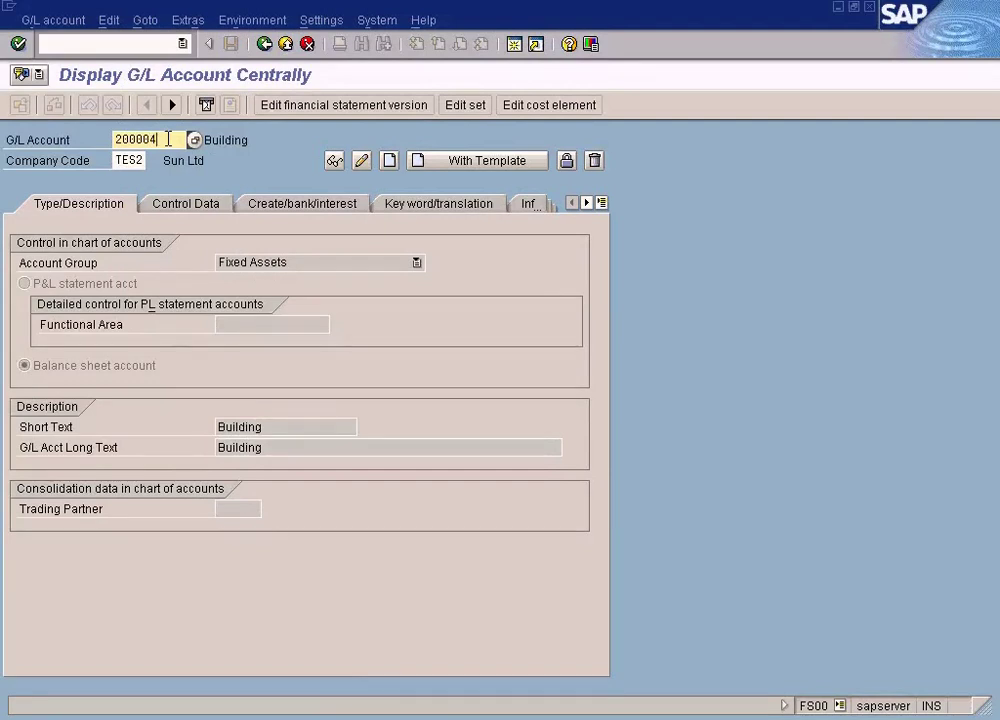
pyautogui.press('Return')
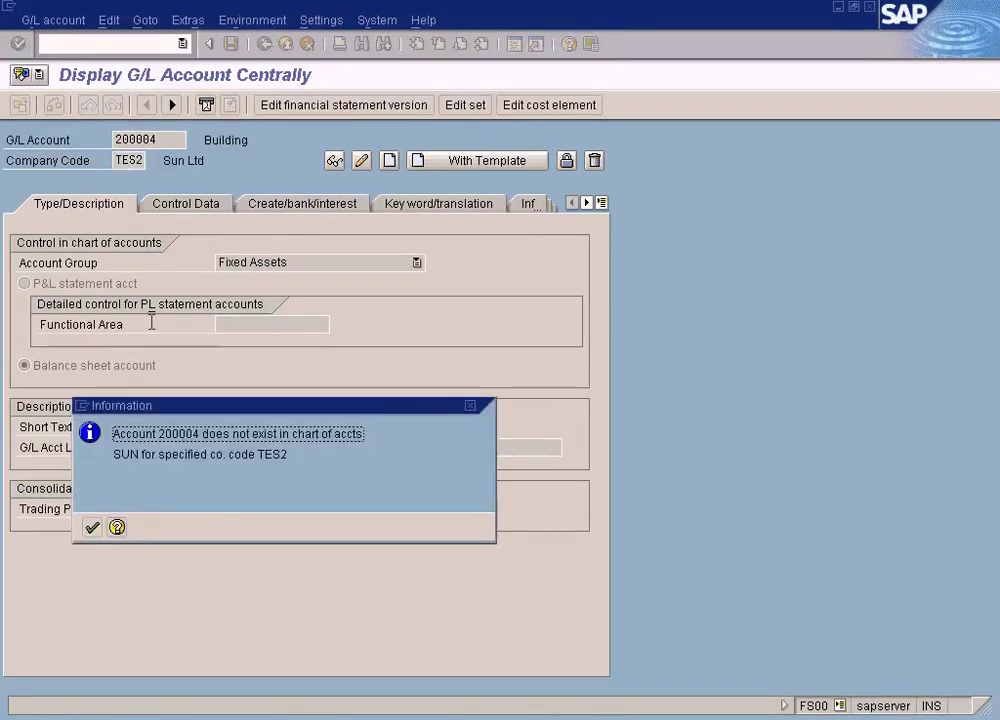
pyautogui.click(91, 527)
pyautogui.click(53, 20)
pyautogui.click(58, 68)
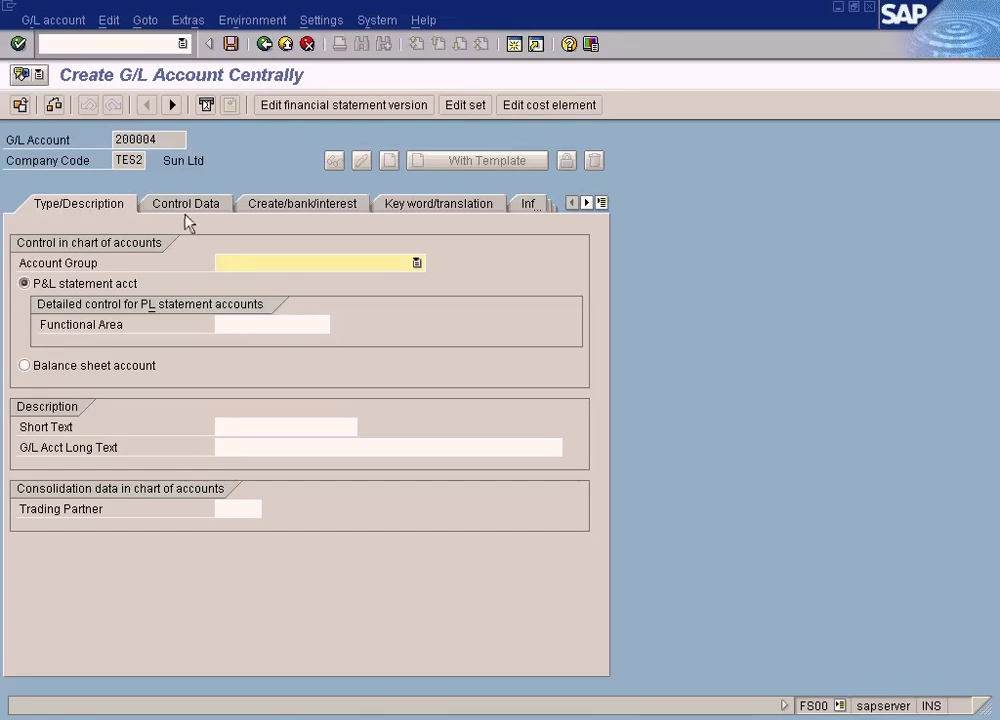
# - Classify the new account as a balance sheet account in the Current Assets account group
pyautogui.click(118, 367)
pyautogui.click(416, 262)
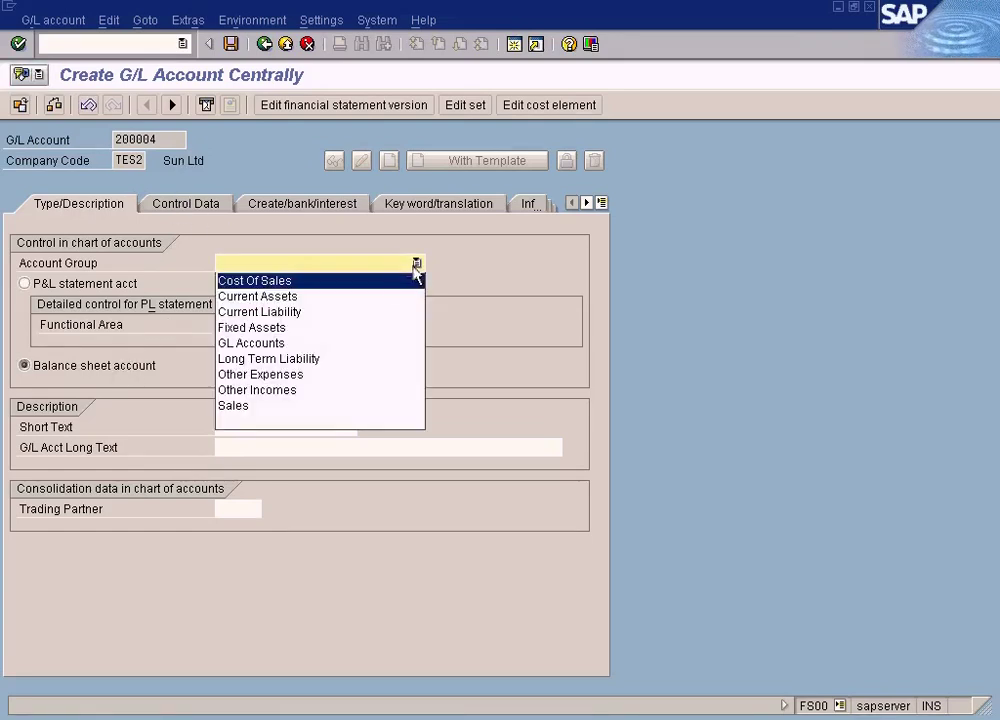
pyautogui.click(305, 295)
# - Enter "Test Bank Account" as both the short text and the G/L account long text, and try to save the account
pyautogui.click(243, 424)
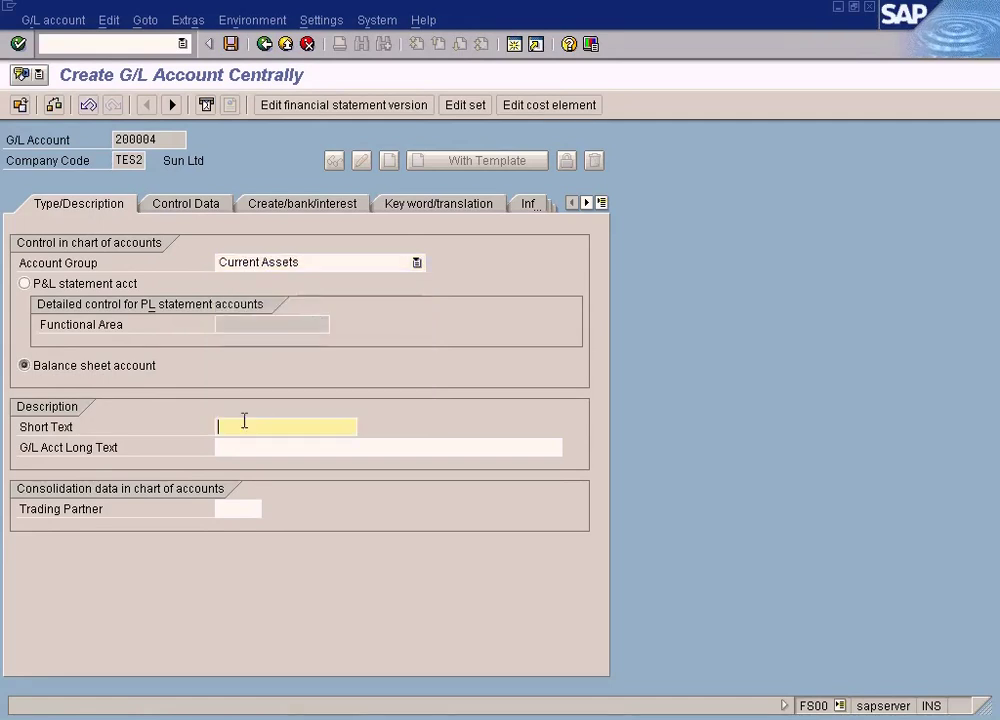
pyautogui.write('Test Bank Account')
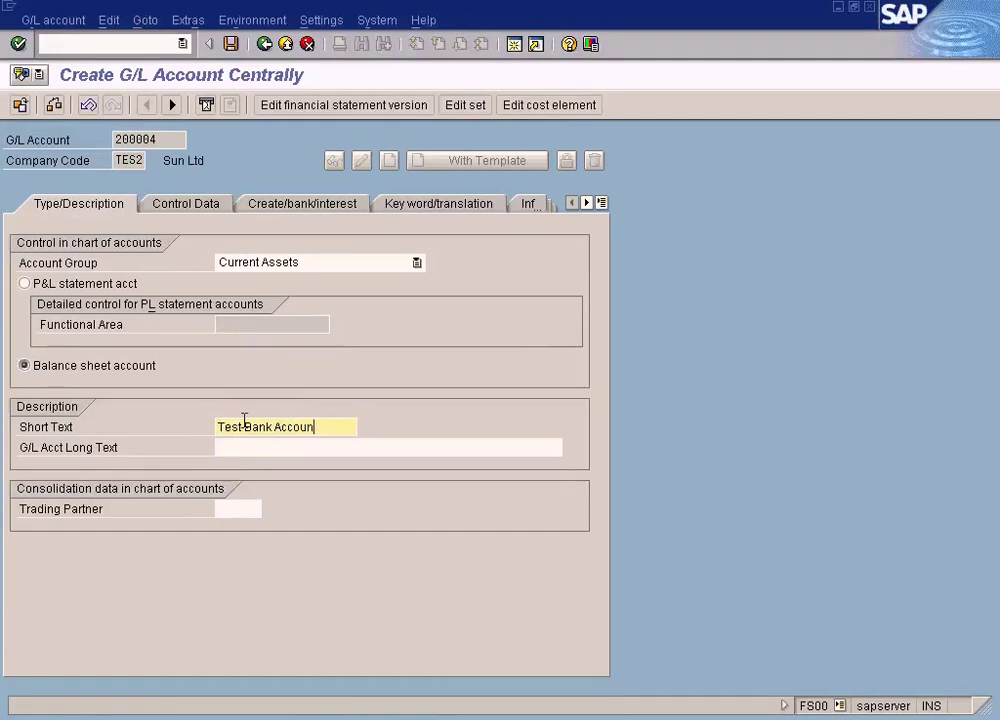
pyautogui.doubleClick(245, 421)
pyautogui.hotkey('ctrl', 'c')
pyautogui.click(245, 421)
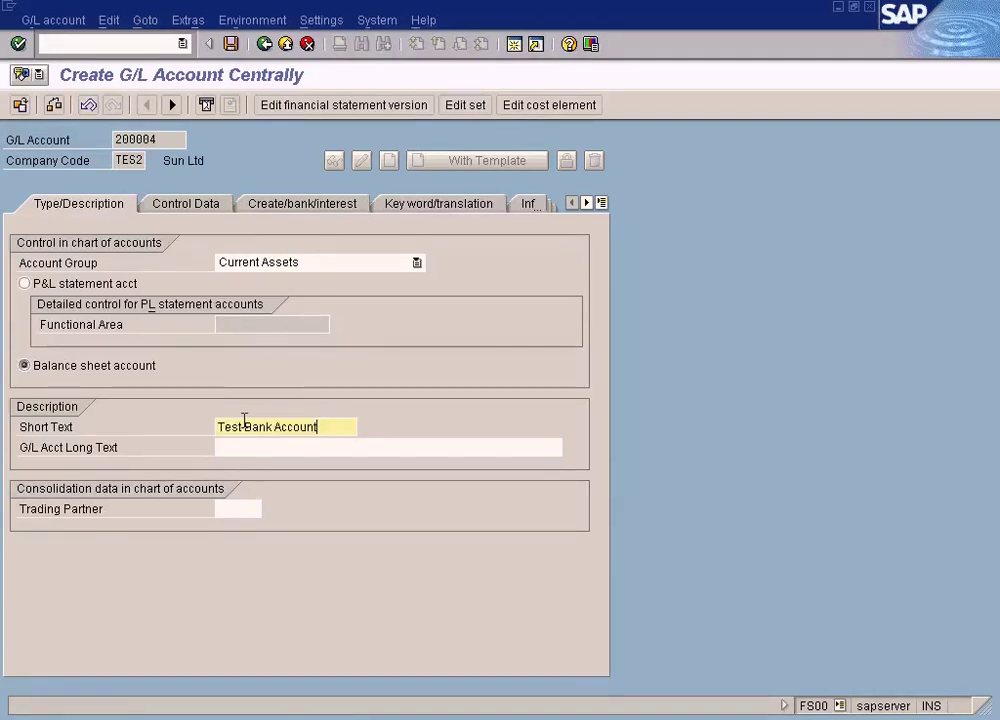
pyautogui.click(243, 448)
pyautogui.hotkey('ctrl', 'v')
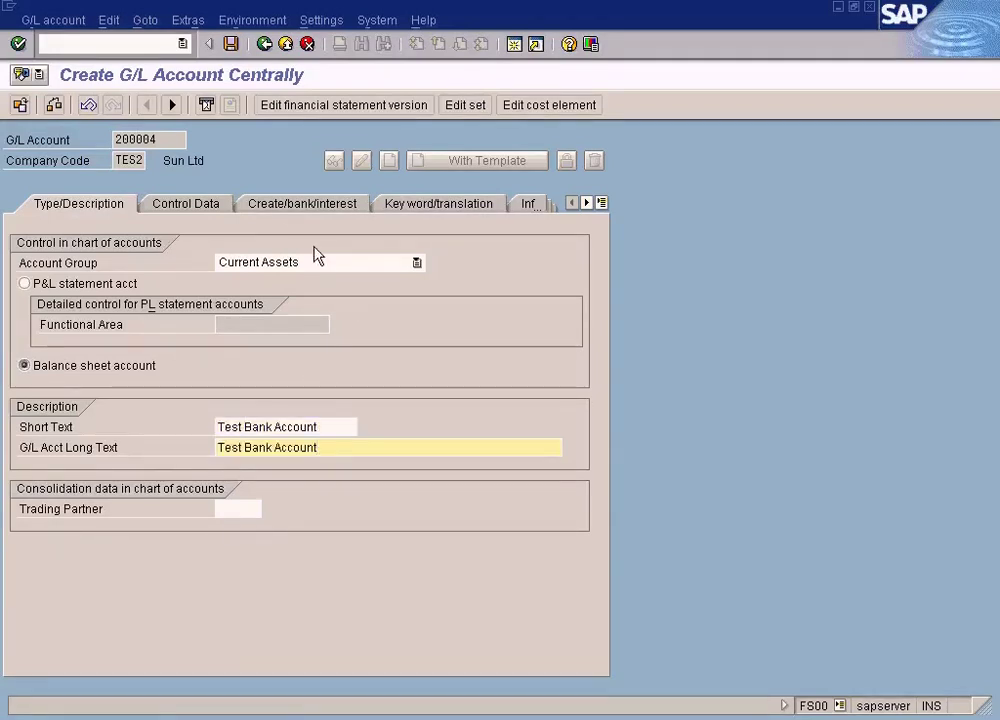
pyautogui.click(230, 44)
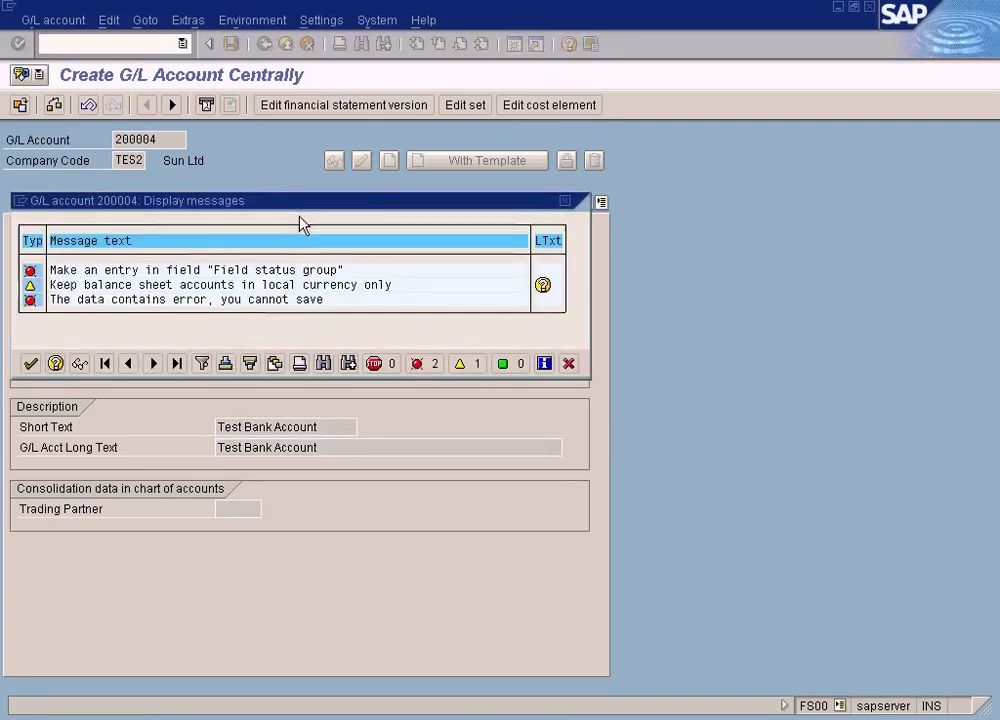
pyautogui.click(568, 363)
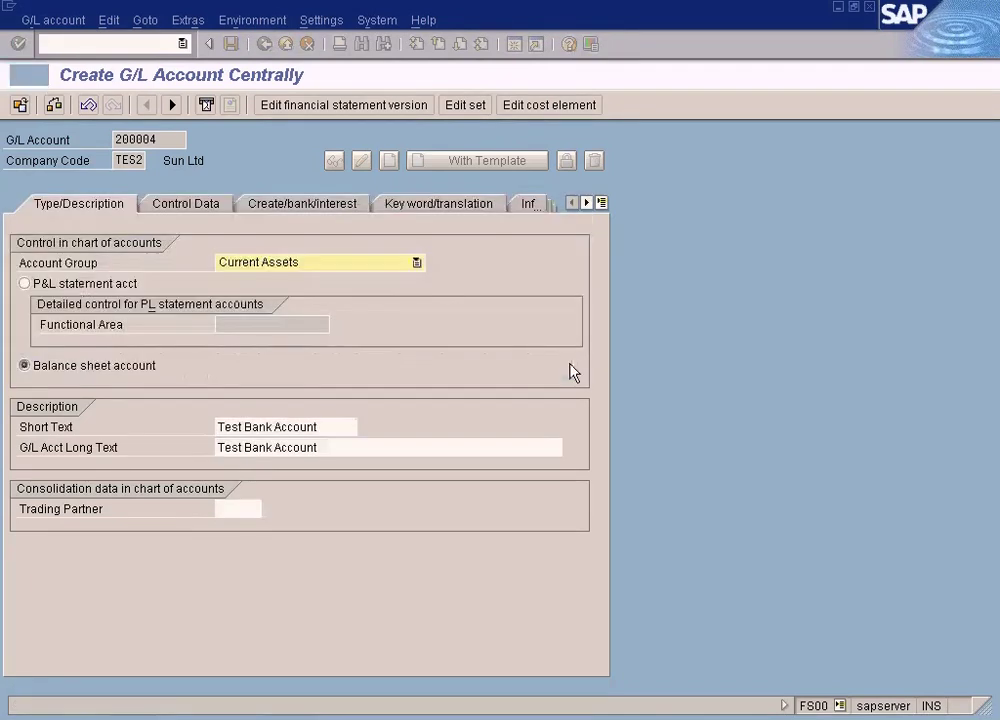
# - Set the account's field status group to G009, Bank accounts (obligatory due date)
pyautogui.click(346, 203)
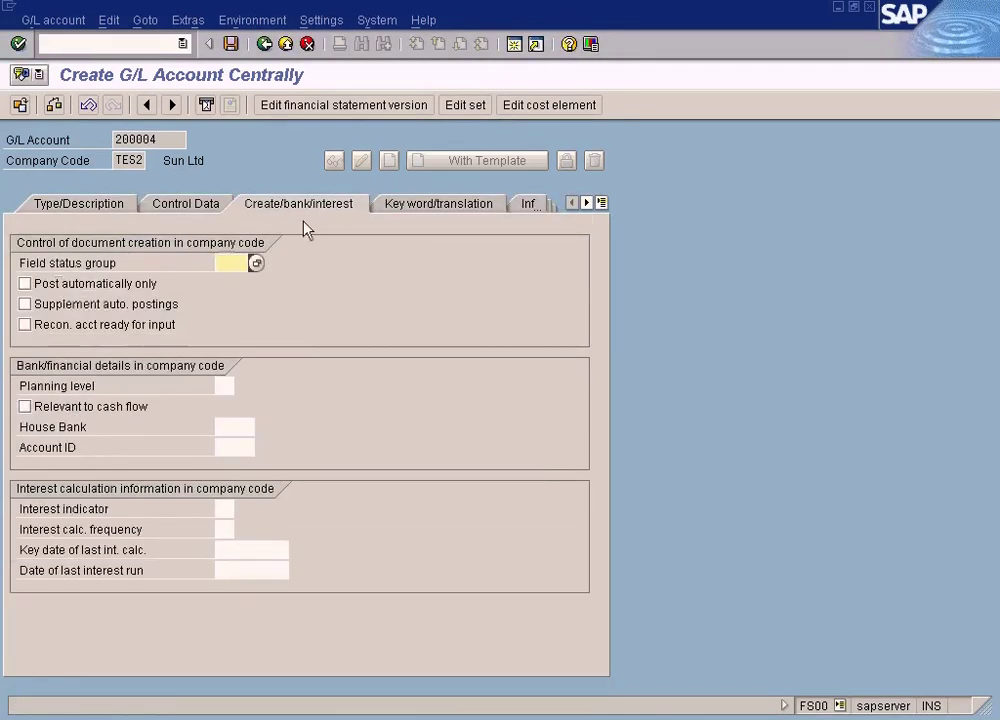
pyautogui.click(256, 263)
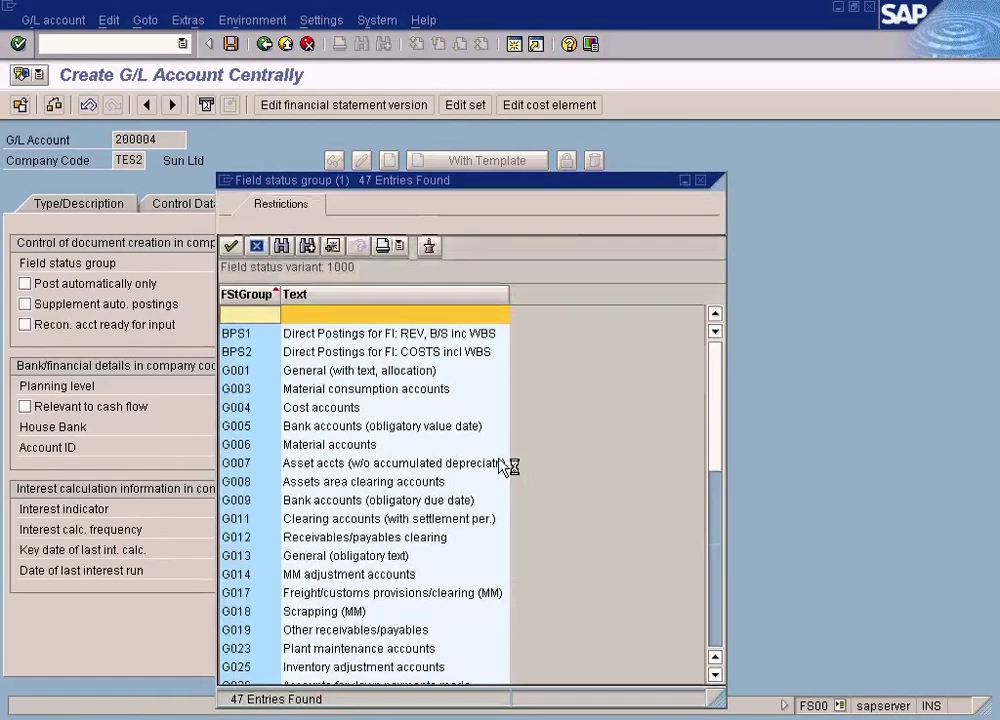
pyautogui.doubleClick(367, 428)
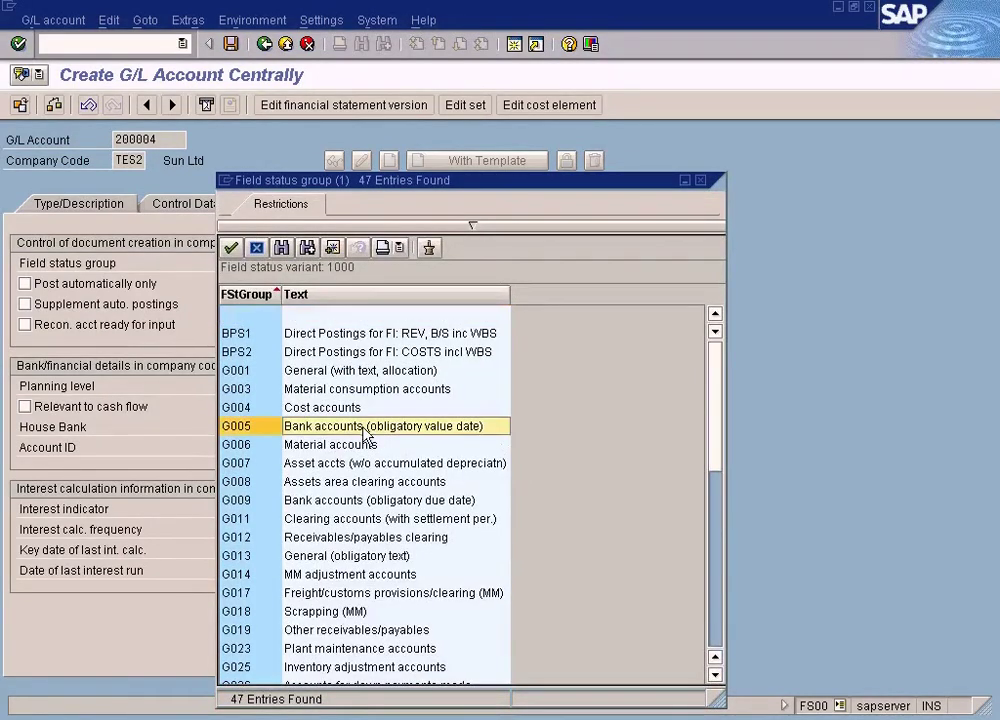
pyautogui.click(257, 262)
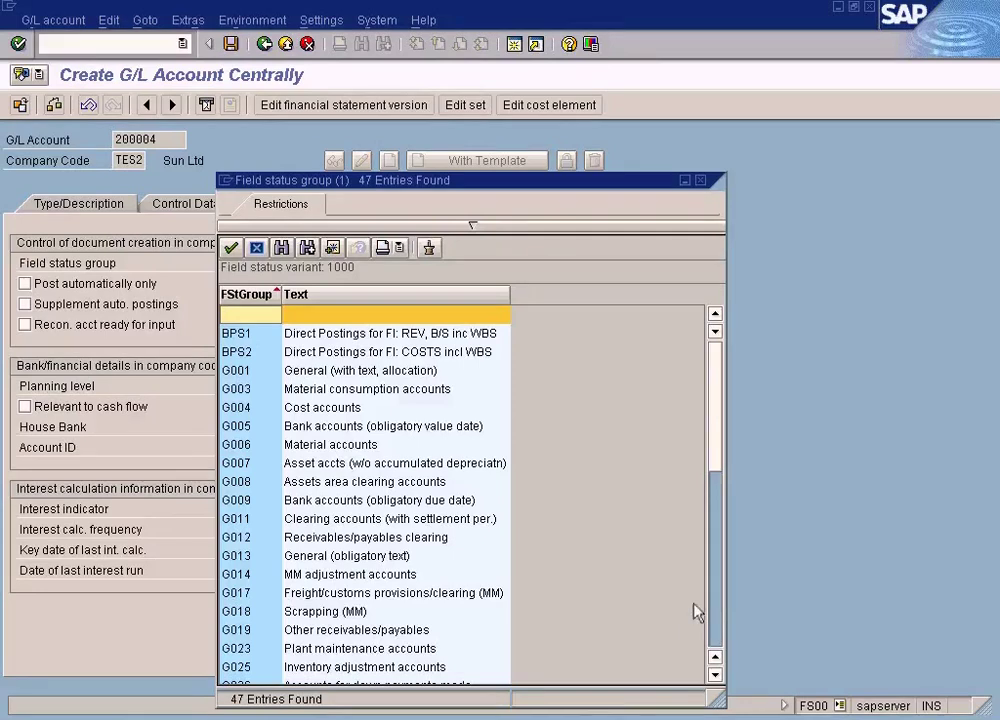
pyautogui.click(716, 634)
pyautogui.click(716, 635)
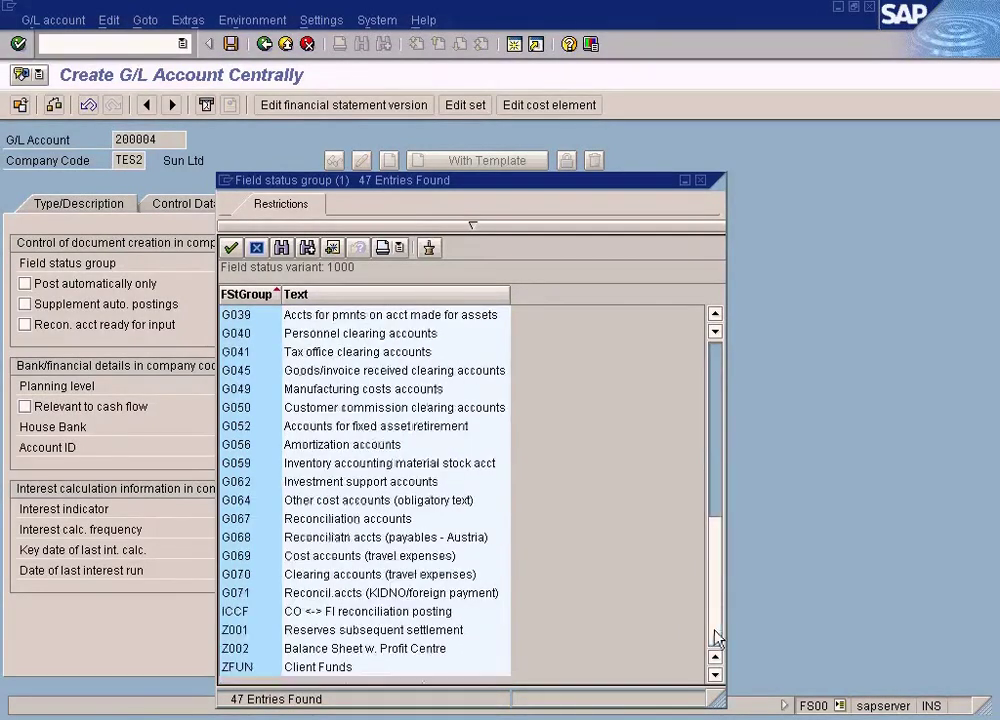
pyautogui.click(716, 368)
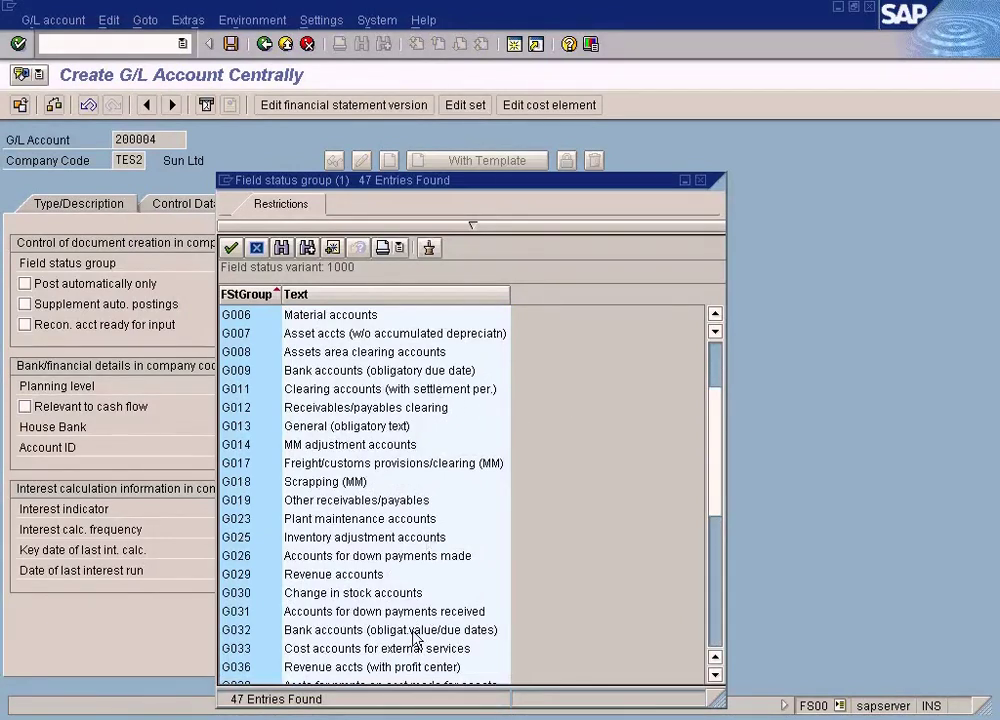
pyautogui.click(450, 630)
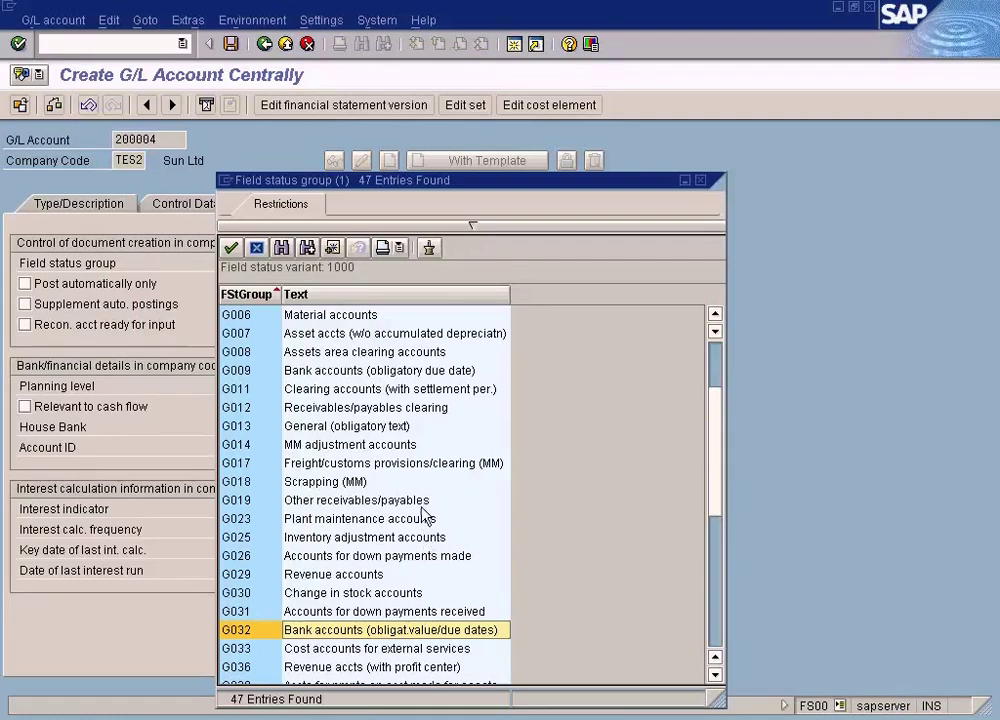
pyautogui.doubleClick(458, 371)
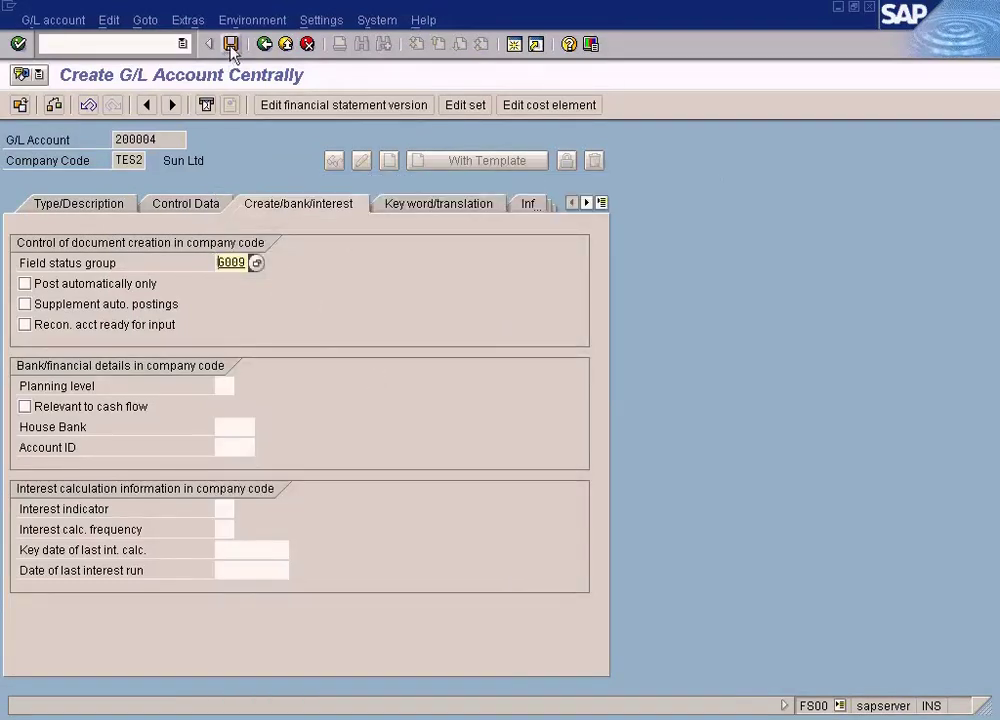
# - Check the control data of the new account and save it, accepting the local currency warning
pyautogui.click(186, 207)
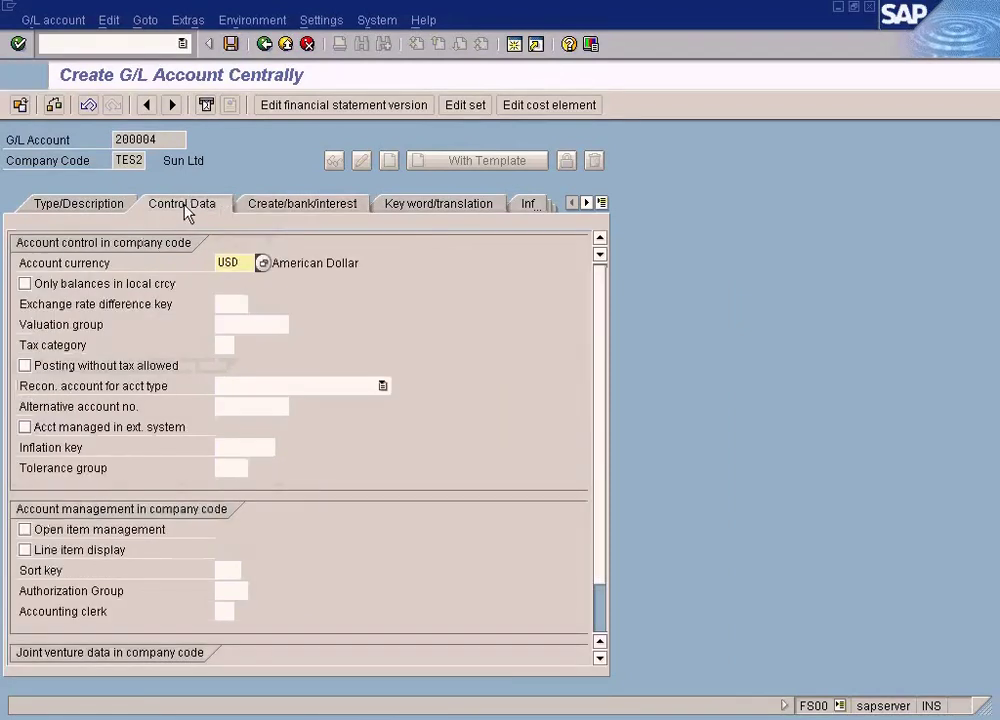
pyautogui.click(232, 44)
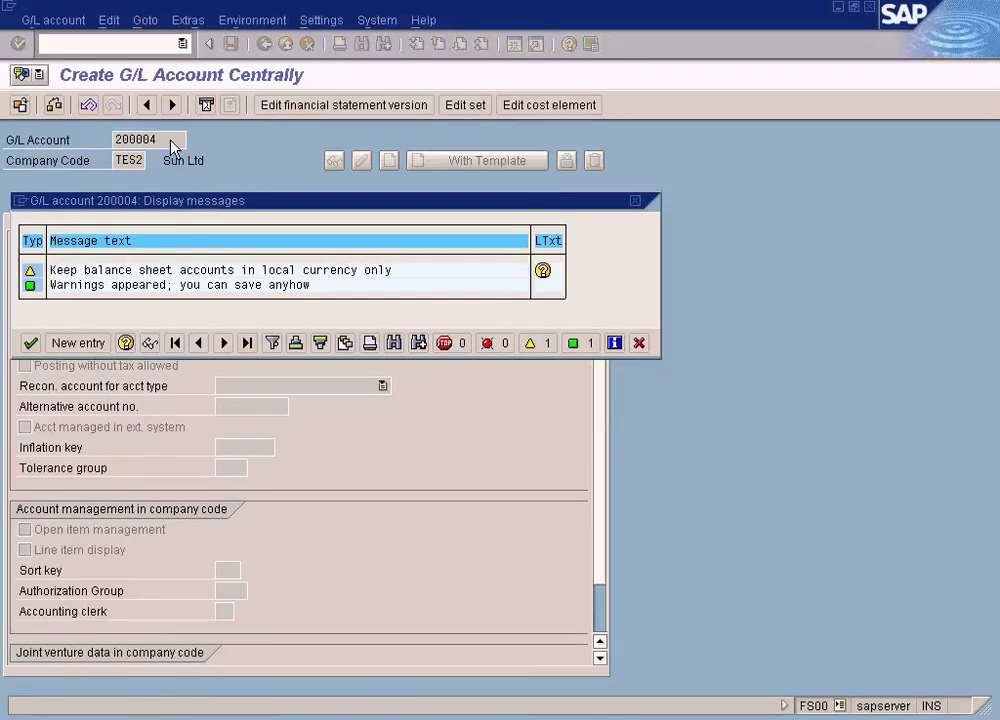
pyautogui.press('Return')
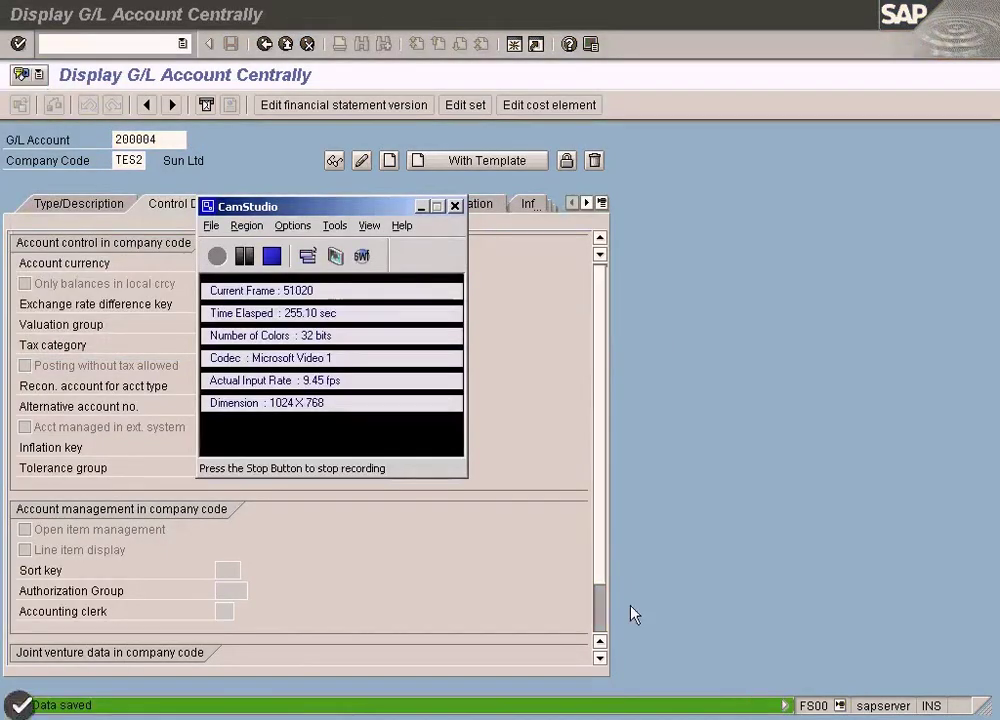
pyautogui.click(422, 208)
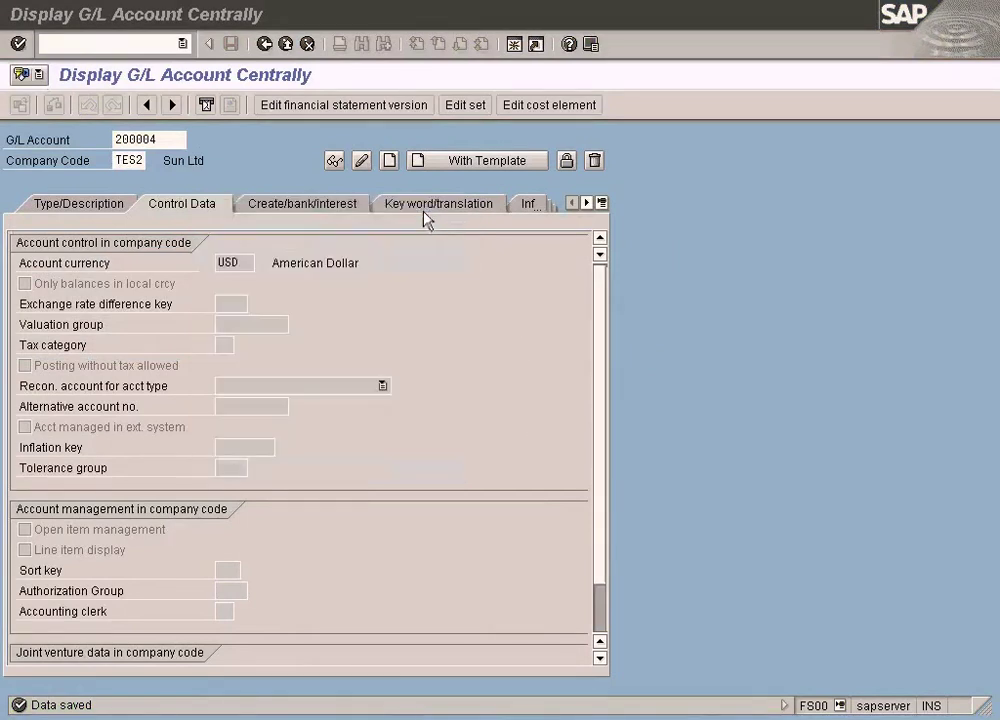
pyautogui.click(179, 139)
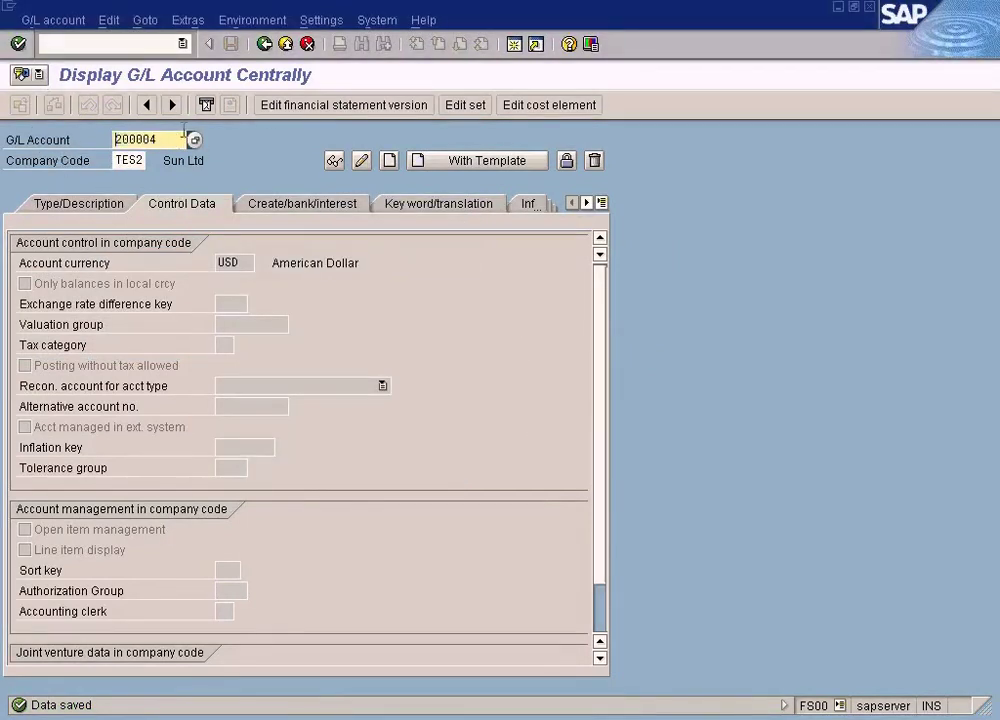
# - Open a new session and start transaction FB50 for entering a G/L account document
pyautogui.click(514, 44)
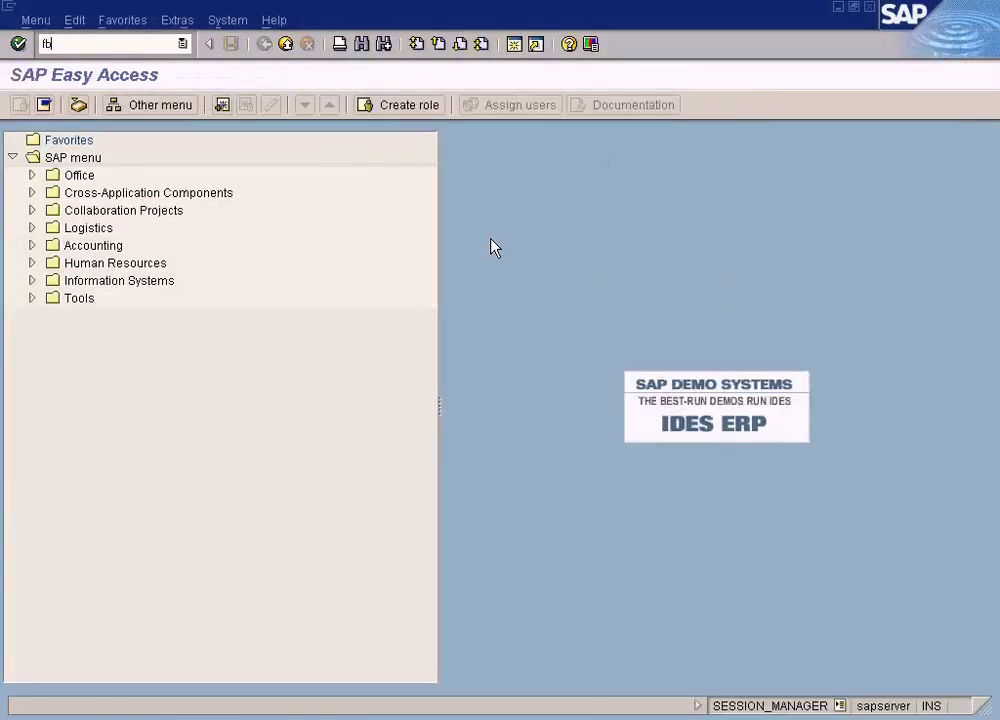
pyautogui.write('fb50')
pyautogui.press('Return')
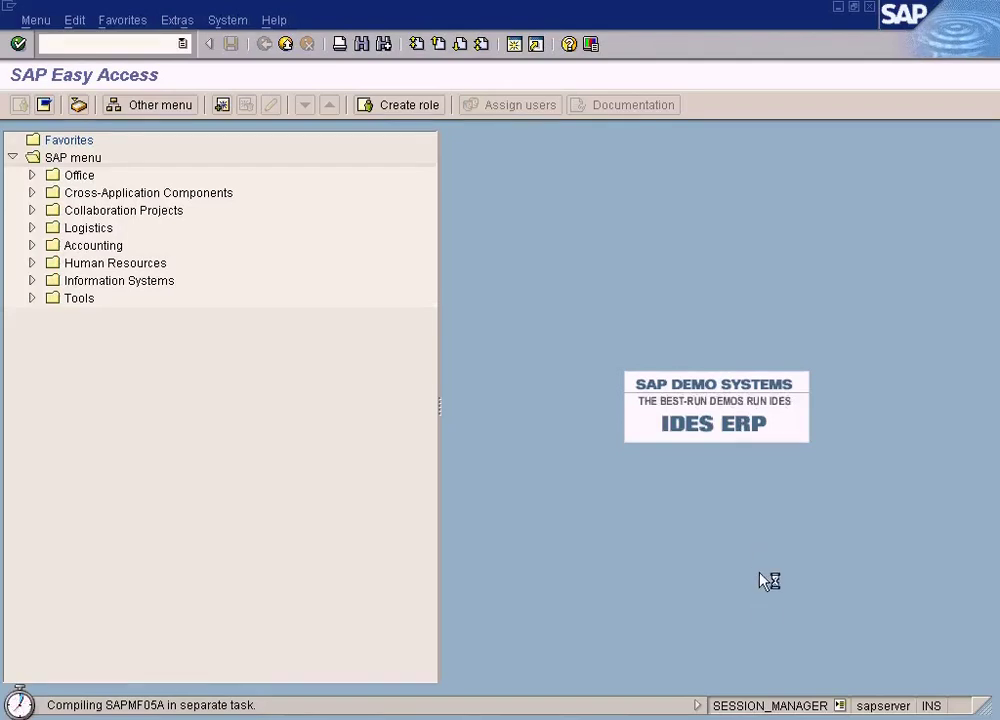
pyautogui.click(900, 719)
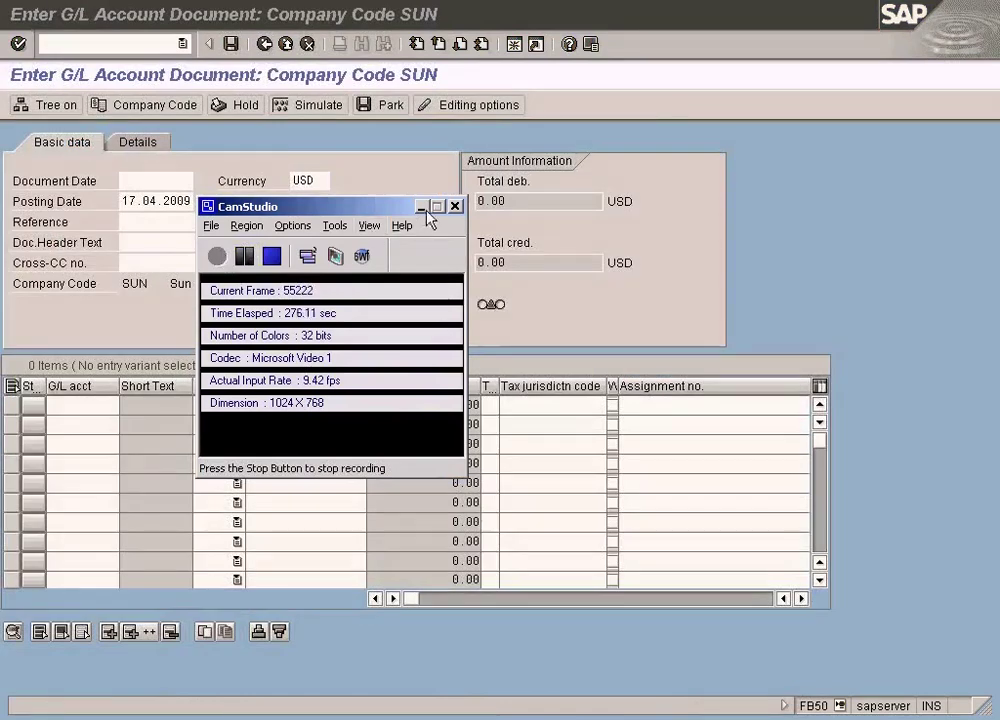
pyautogui.click(421, 206)
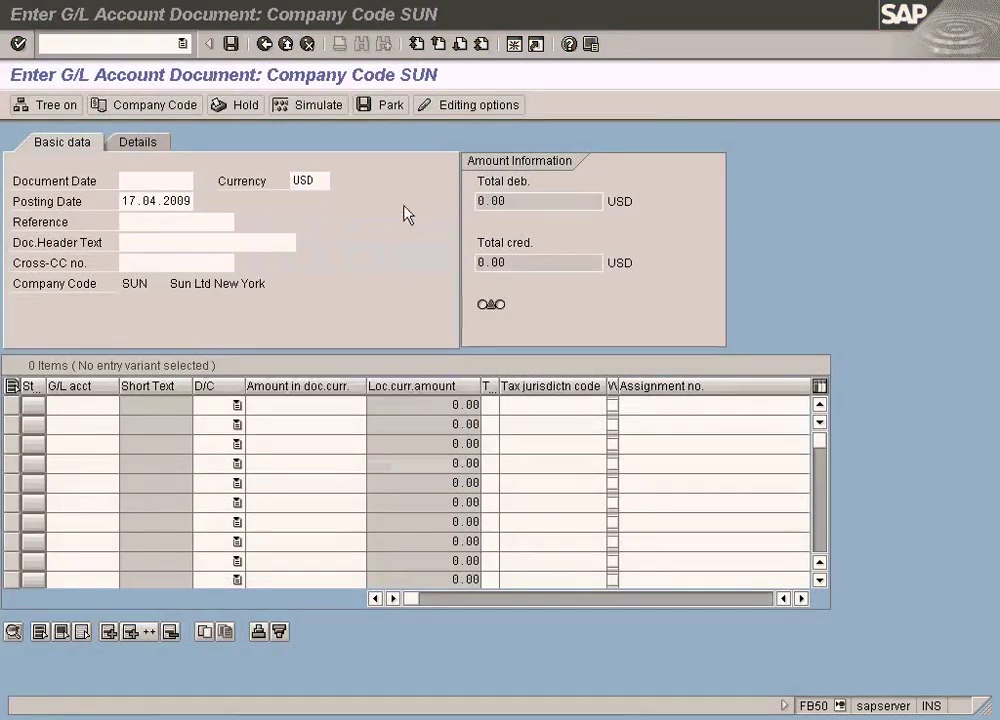
# - Enter G/L account 200004 in the first line item and set the document date to 17.04.2009
pyautogui.click(134, 183)
pyautogui.click(66, 405)
pyautogui.write('200004')
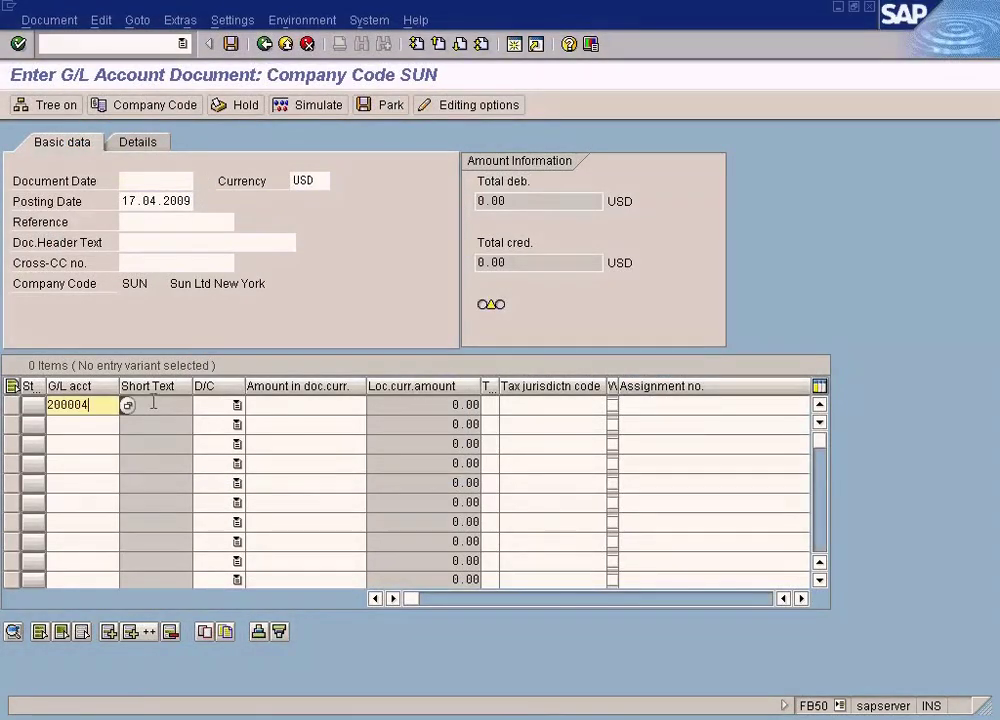
pyautogui.doubleClick(121, 200)
pyautogui.hotkey('ctrl', 'c')
pyautogui.click(181, 177)
pyautogui.hotkey('ctrl', 'v')
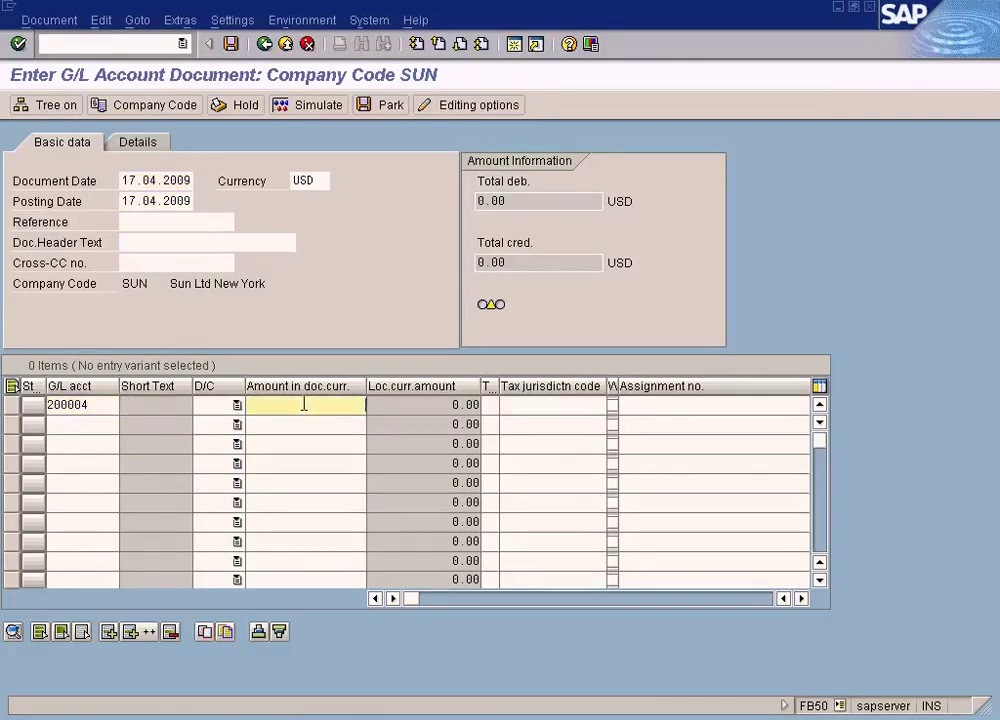
# - Make the first line item a credit of 100 in document currency
pyautogui.click(238, 404)
pyautogui.click(210, 424)
pyautogui.click(291, 403)
# - Look up the G/L accounts in company code SUN and choose 200001 Cash In Hand for the second line item
pyautogui.click(111, 426)
pyautogui.click(127, 426)
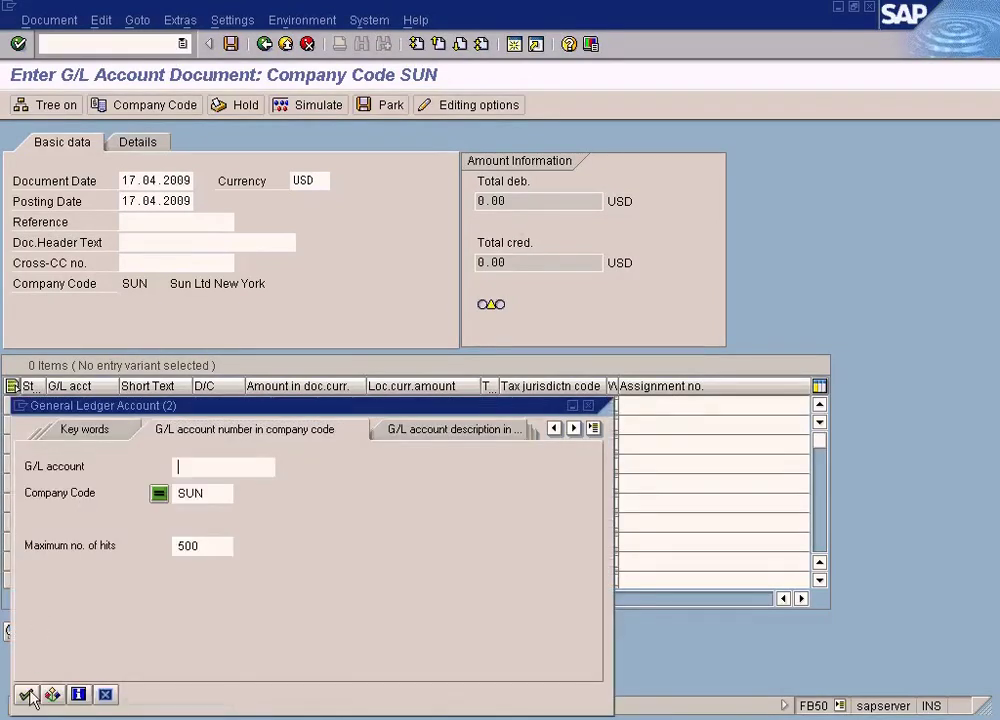
pyautogui.press('Return')
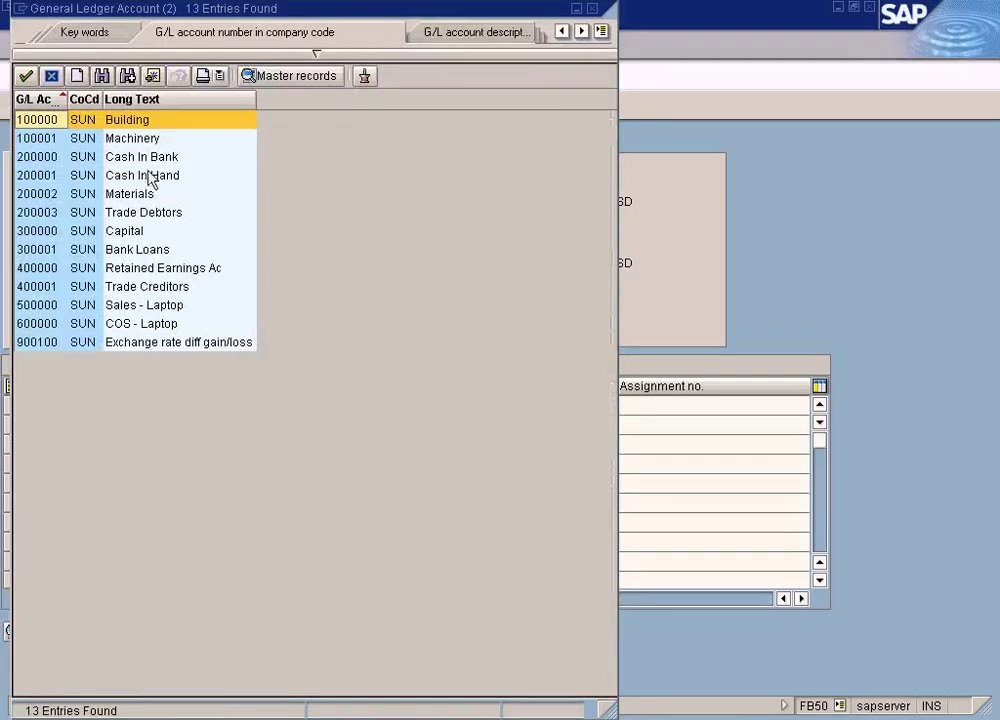
pyautogui.doubleClick(149, 176)
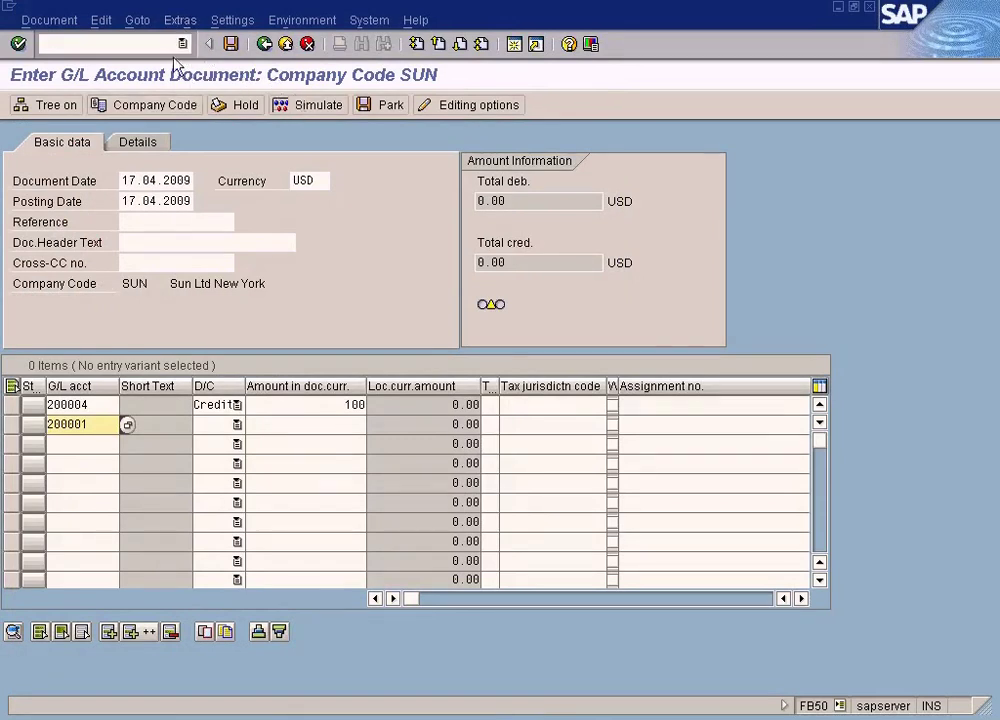
# - Change the document's company code to TES2
pyautogui.click(163, 106)
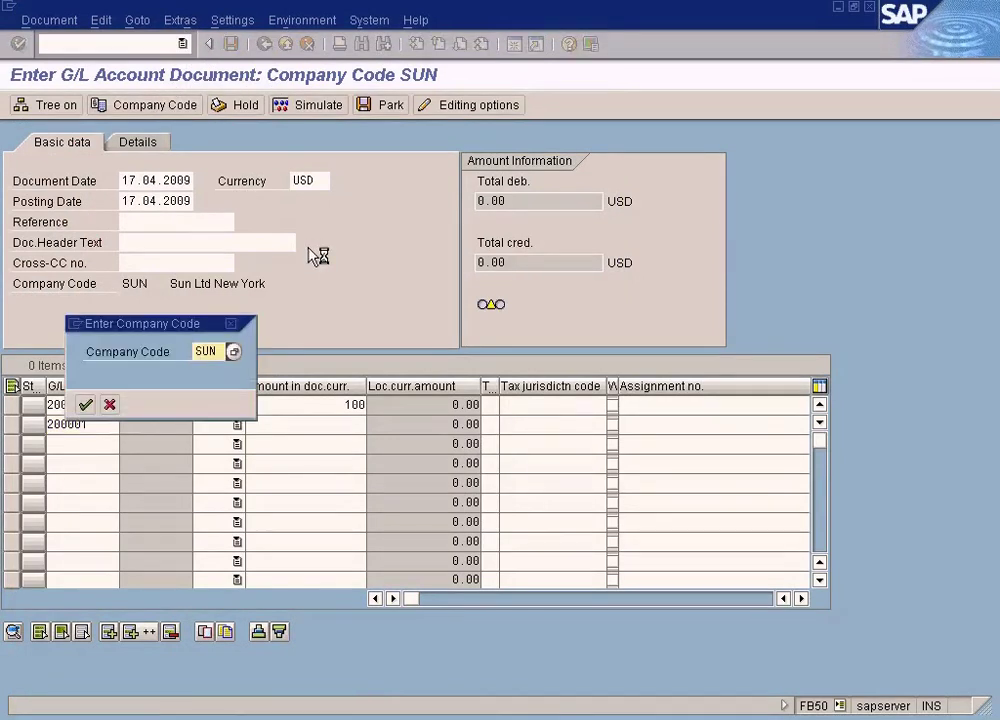
pyautogui.press('Delete')
pyautogui.press('Delete')
pyautogui.press('Delete')
pyautogui.write('test')
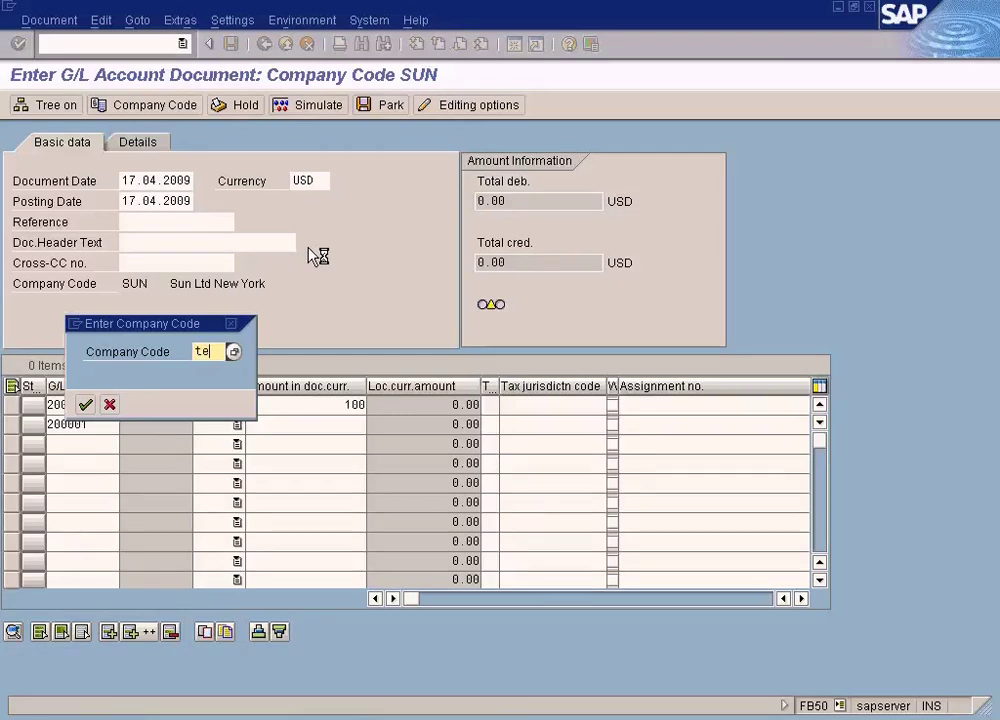
pyautogui.press('BackSpace')
pyautogui.write('2')
pyautogui.press('Return')
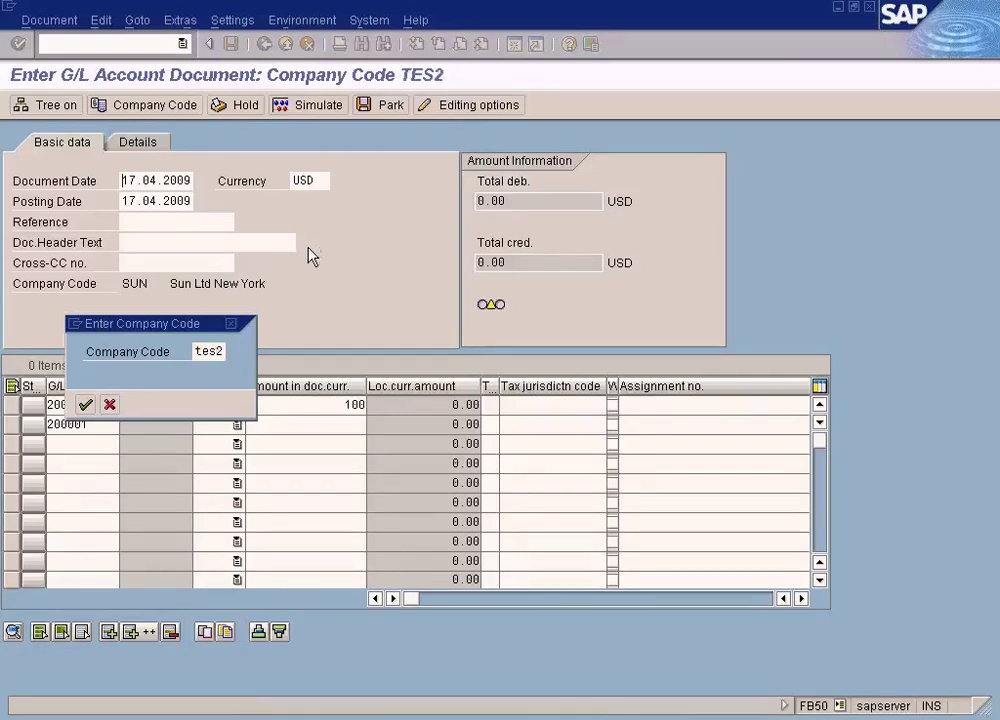
# - Set the document date to 17.04.2009, removing the date pasted by mistake into the first line's G/L account
pyautogui.click(98, 404)
pyautogui.hotkey('ctrl', 'v')
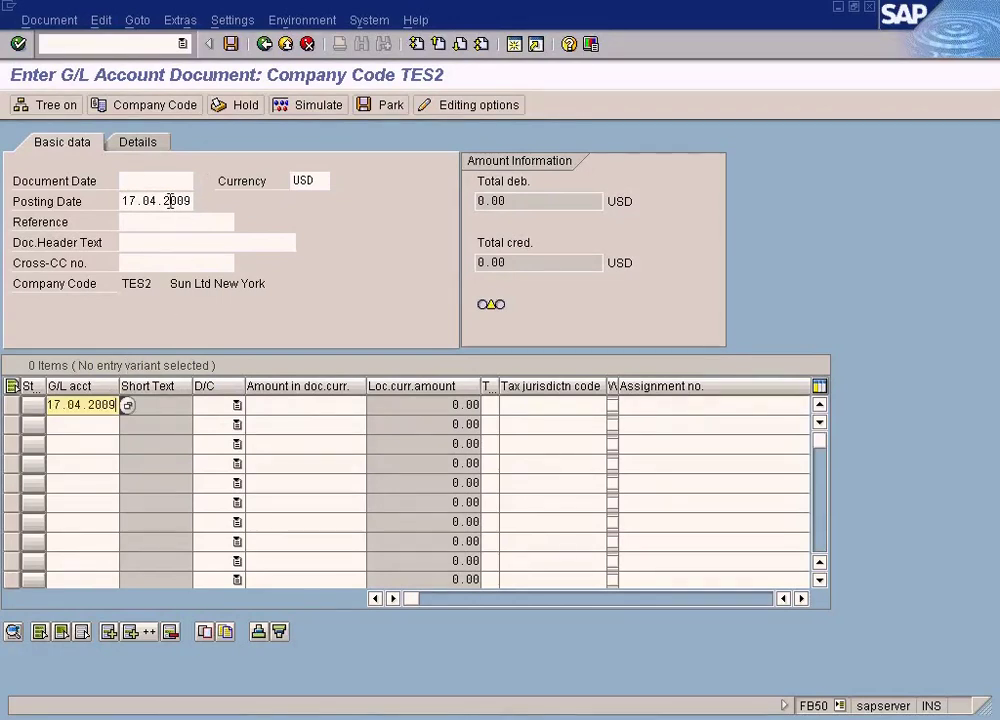
pyautogui.hotkey('shift', 'Home')
pyautogui.hotkey('ctrl', 'c')
pyautogui.press('Delete')
pyautogui.click(170, 181)
pyautogui.hotkey('ctrl', 'v')
# - Look up the G/L accounts in company code TES2 and choose 200004 Test Bank Account for the first line item
pyautogui.click(66, 403)
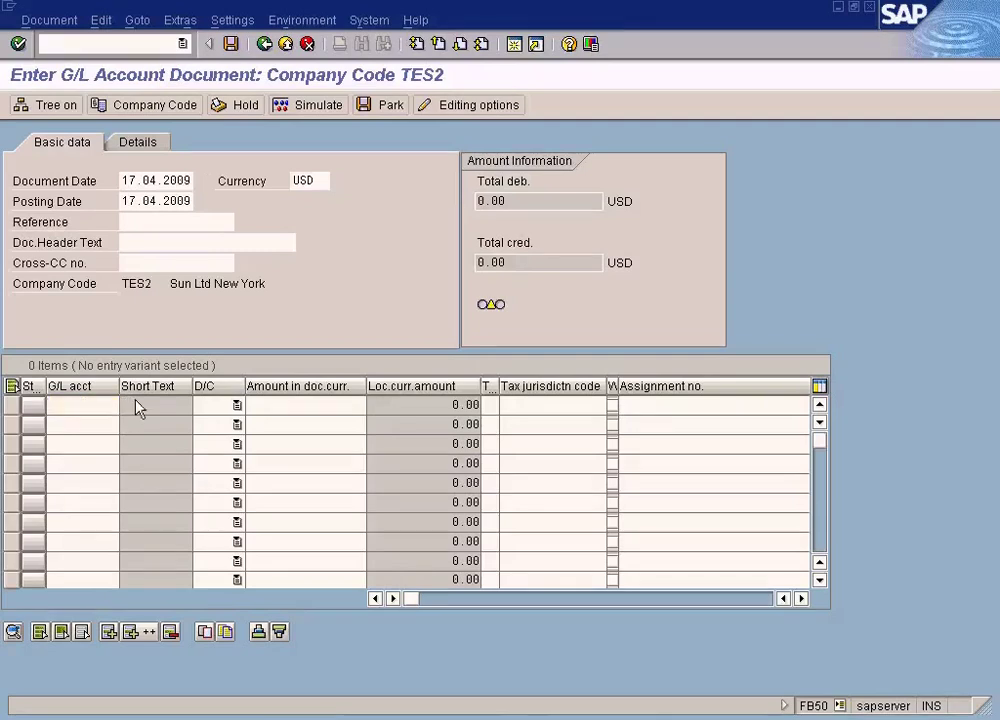
pyautogui.click(128, 404)
pyautogui.click(25, 674)
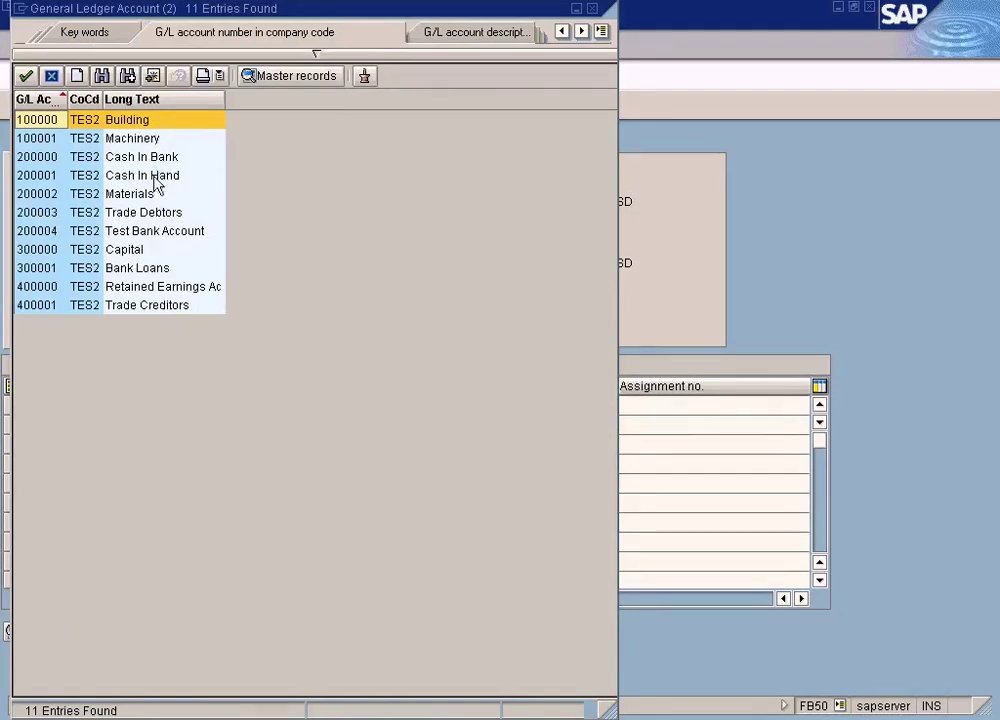
pyautogui.doubleClick(155, 233)
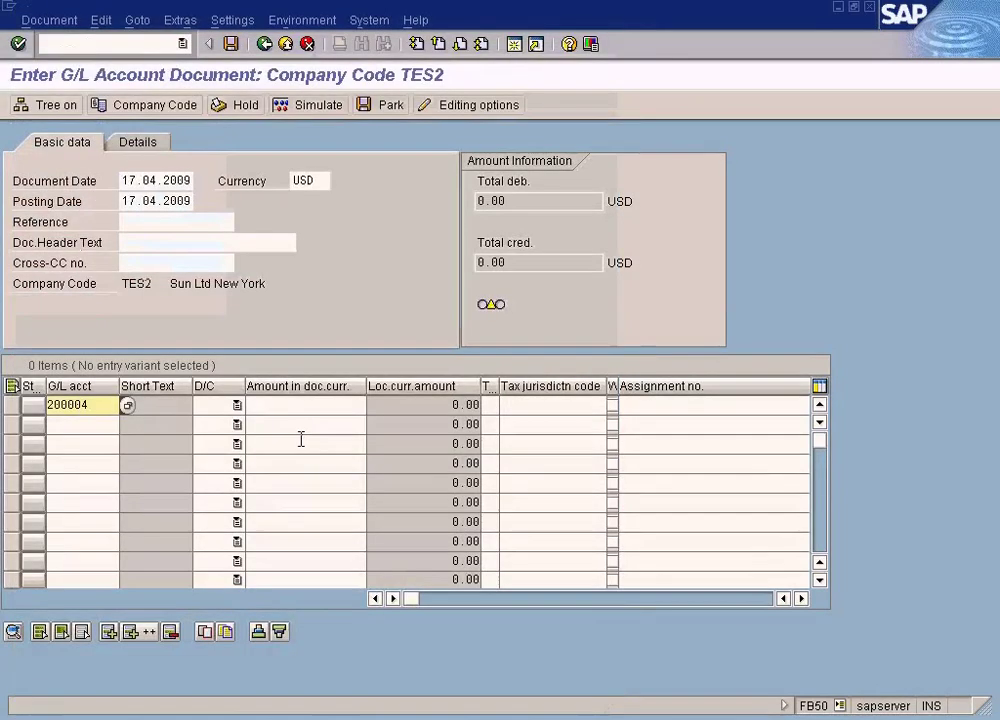
# - Make the first line item a credit of 100 in document currency
pyautogui.click(237, 405)
pyautogui.click(213, 423)
pyautogui.click(281, 404)
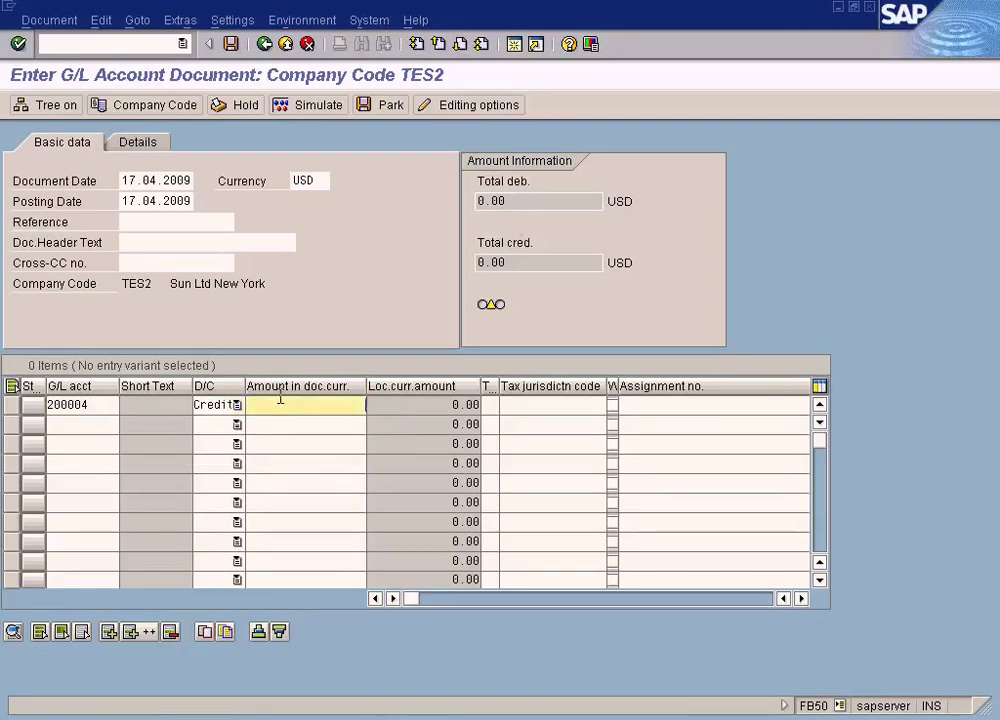
# - Look up the G/L accounts in TES2 and choose 200000 Cash In Bank for the second line item
pyautogui.click(110, 424)
pyautogui.click(128, 424)
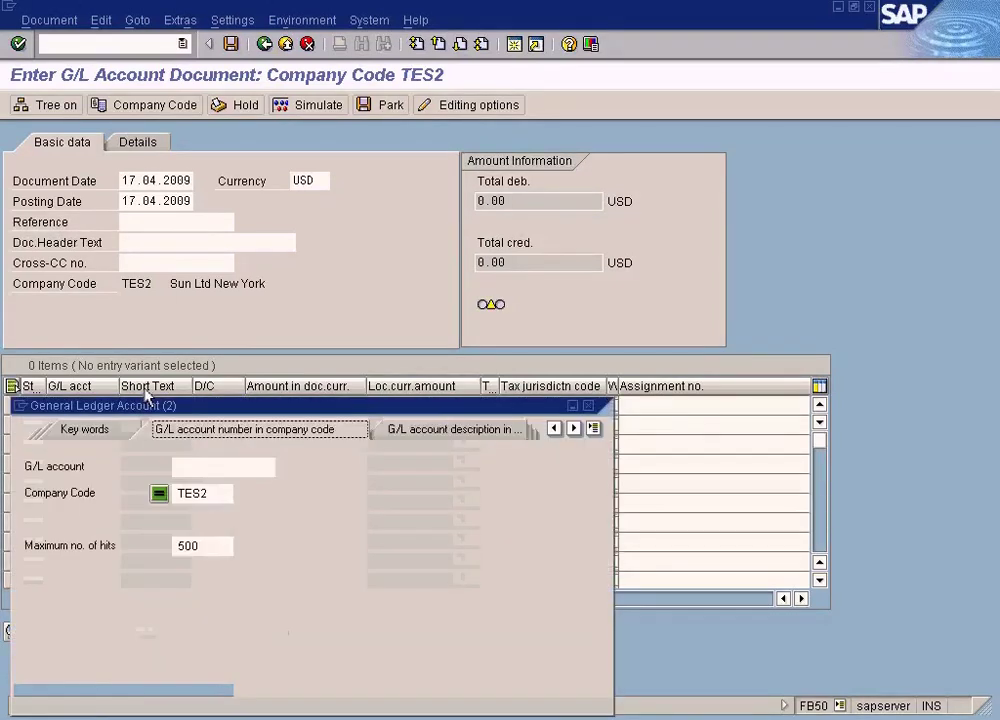
pyautogui.click(26, 694)
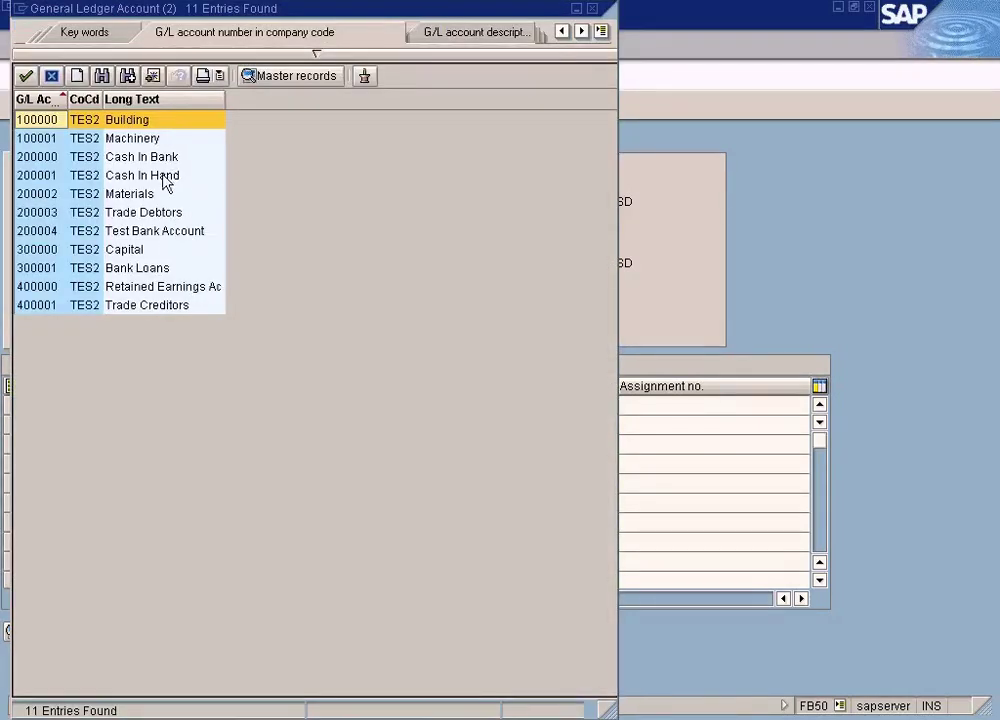
pyautogui.doubleClick(160, 157)
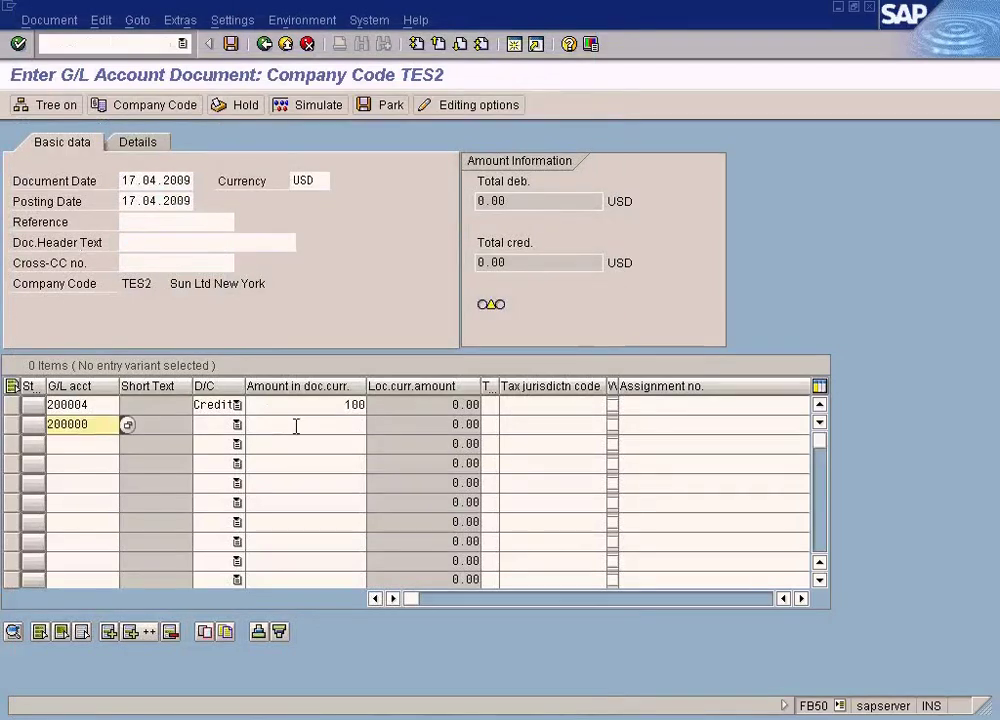
# - Make the second line item a debit of 100 in document currency
pyautogui.click(237, 424)
pyautogui.click(217, 458)
pyautogui.click(297, 424)
pyautogui.write('100')
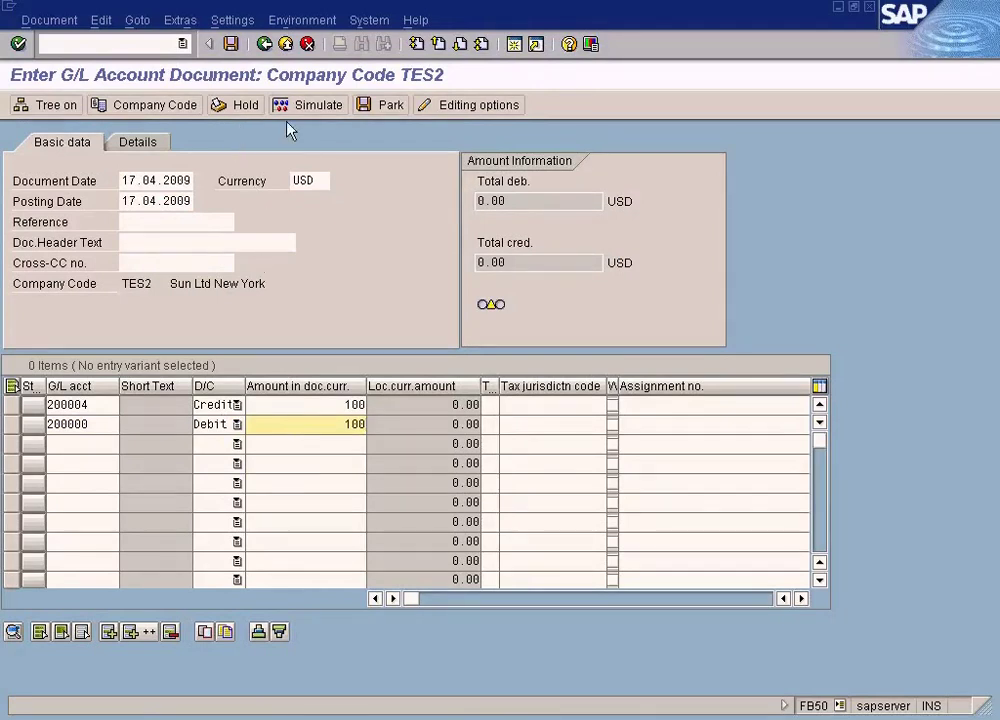
# - Simulate the G/L document, review its overview and return to document entry
pyautogui.click(331, 108)
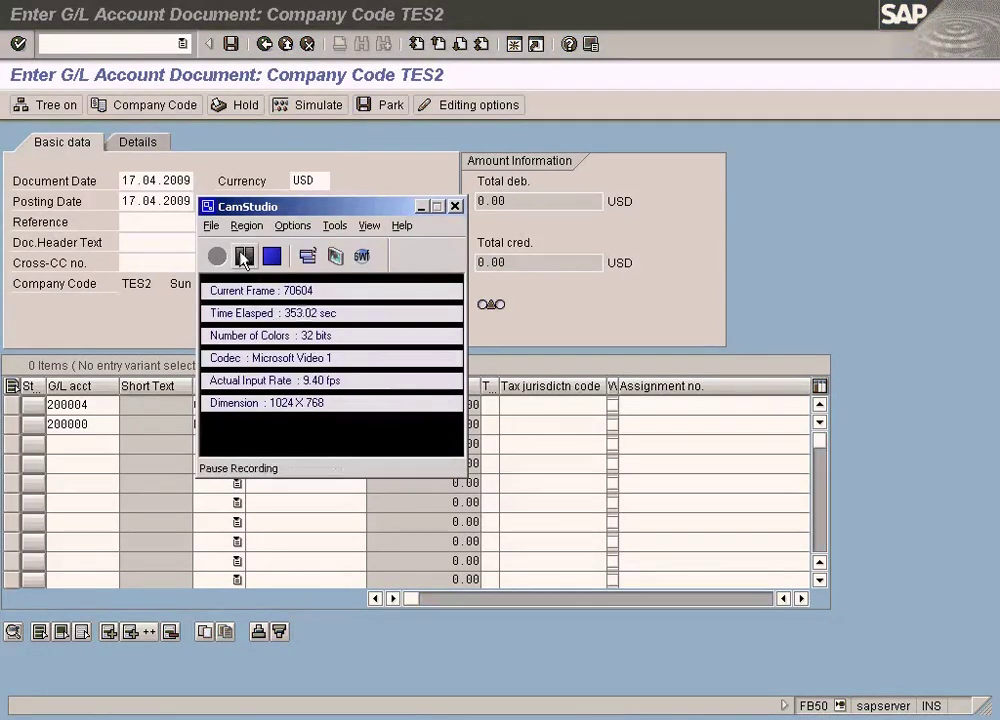
pyautogui.click(423, 207)
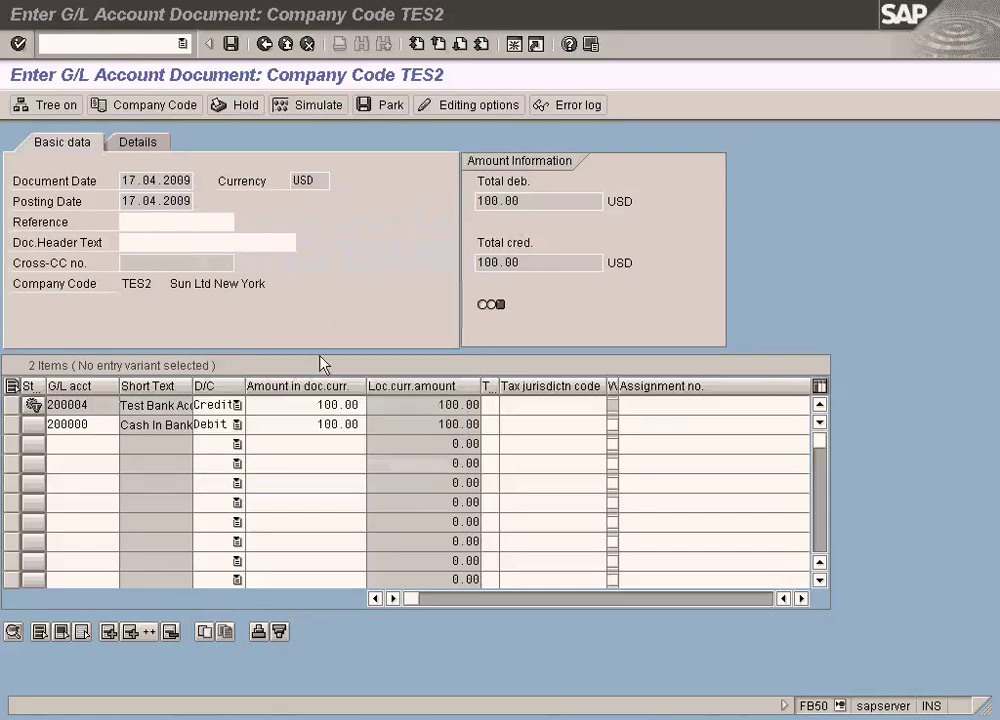
pyautogui.click(288, 424)
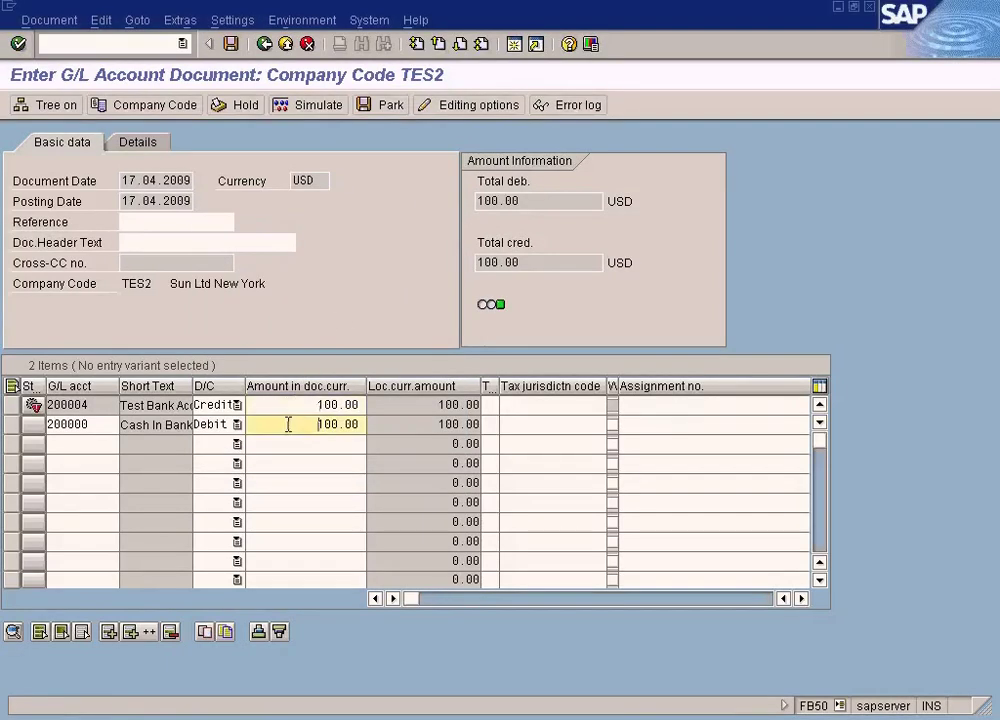
pyautogui.click(312, 106)
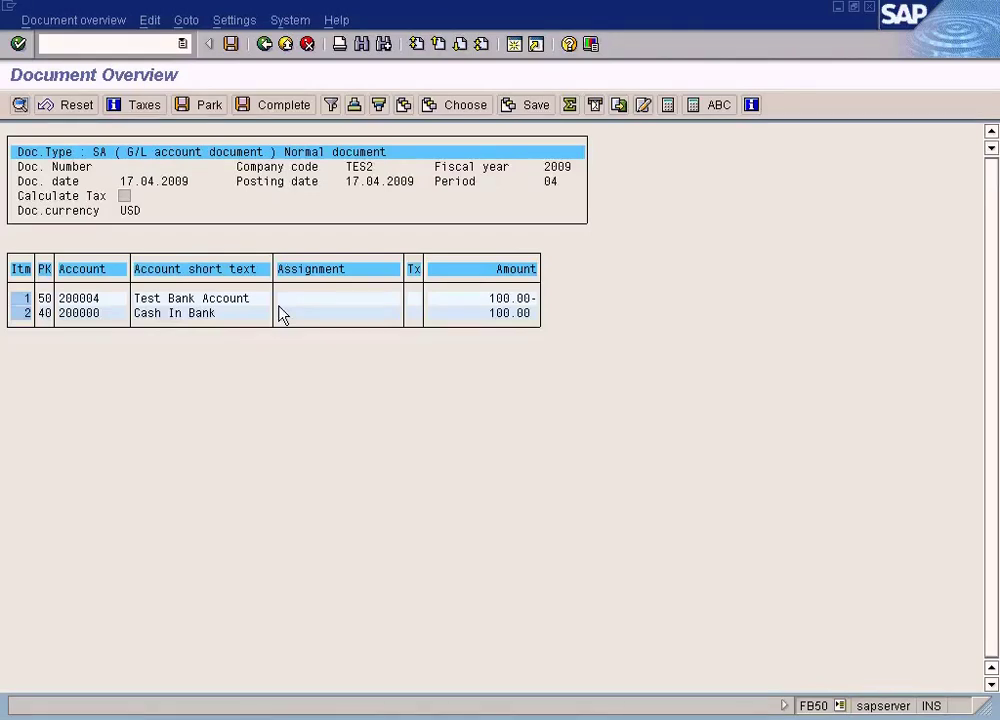
pyautogui.click(264, 44)
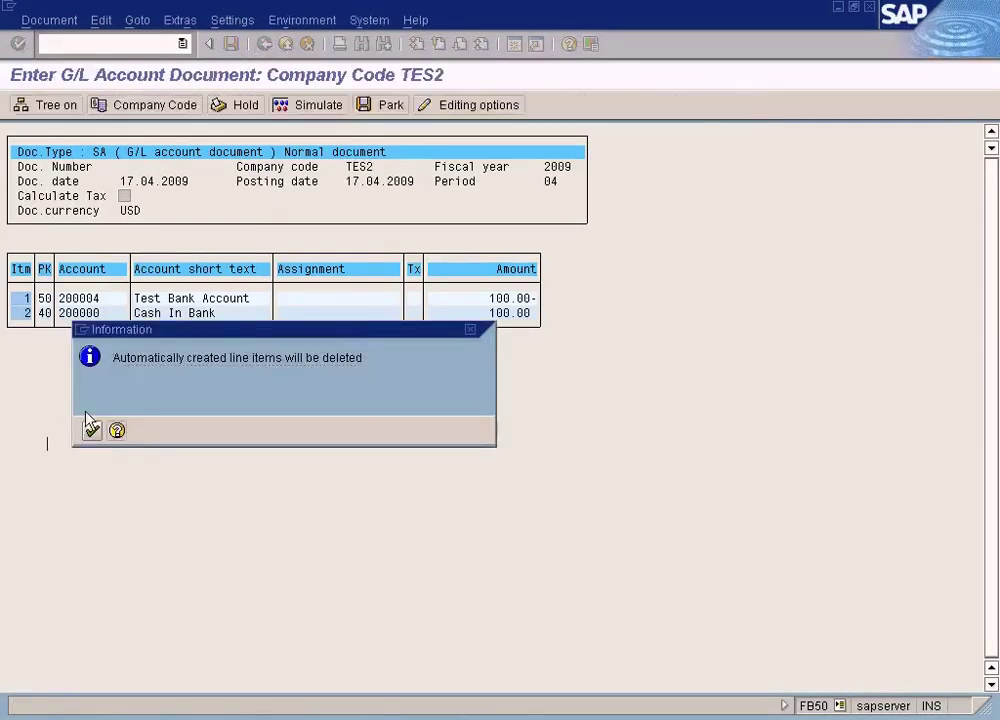
pyautogui.click(91, 430)
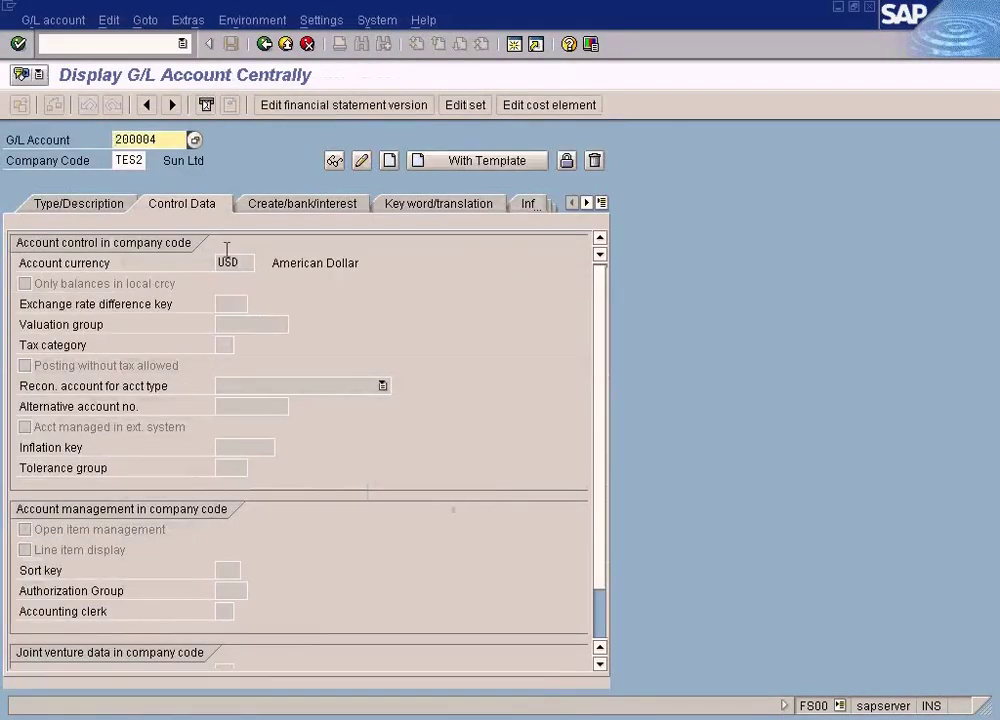
# - Mark G/L account 200004 as blocked for posting in both the chart of accounts and company code TES2
pyautogui.click(55, 22)
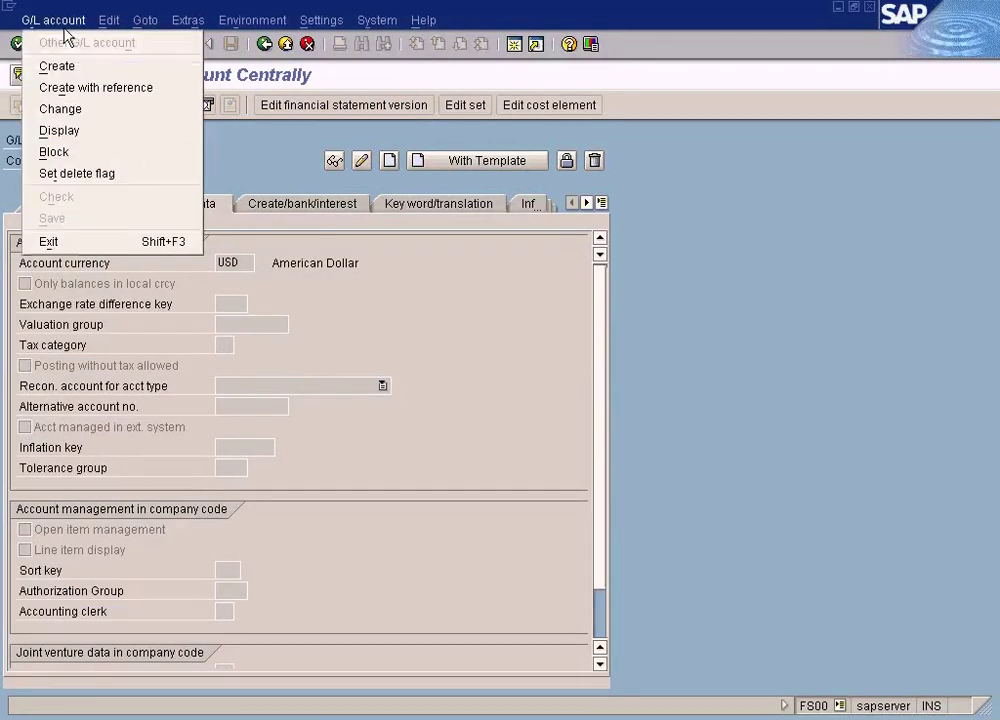
pyautogui.click(263, 167)
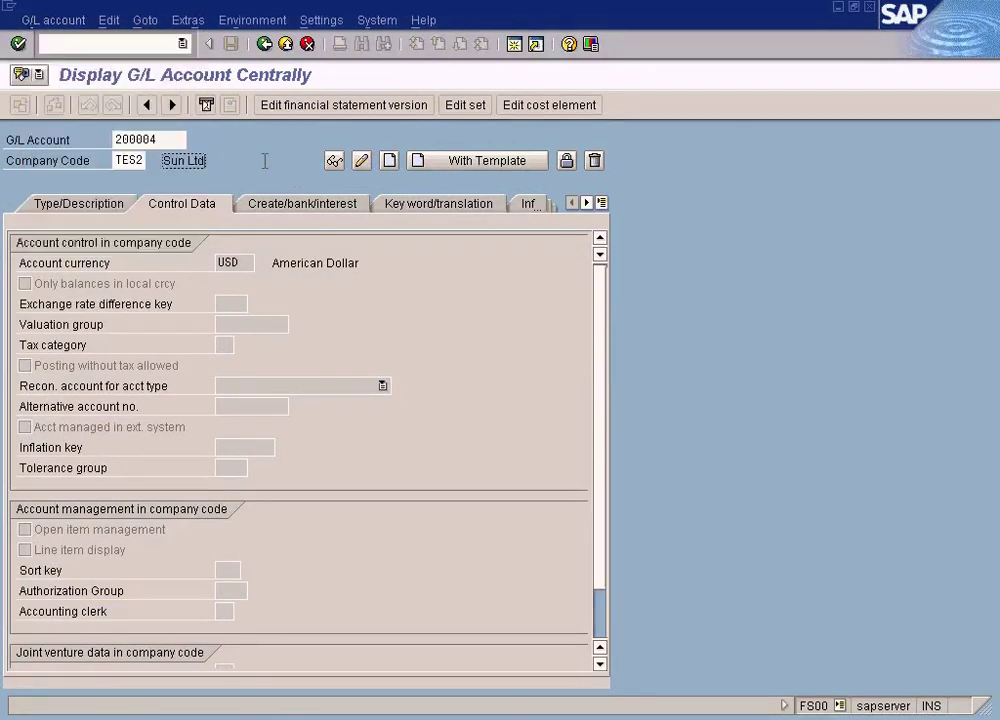
pyautogui.click(55, 20)
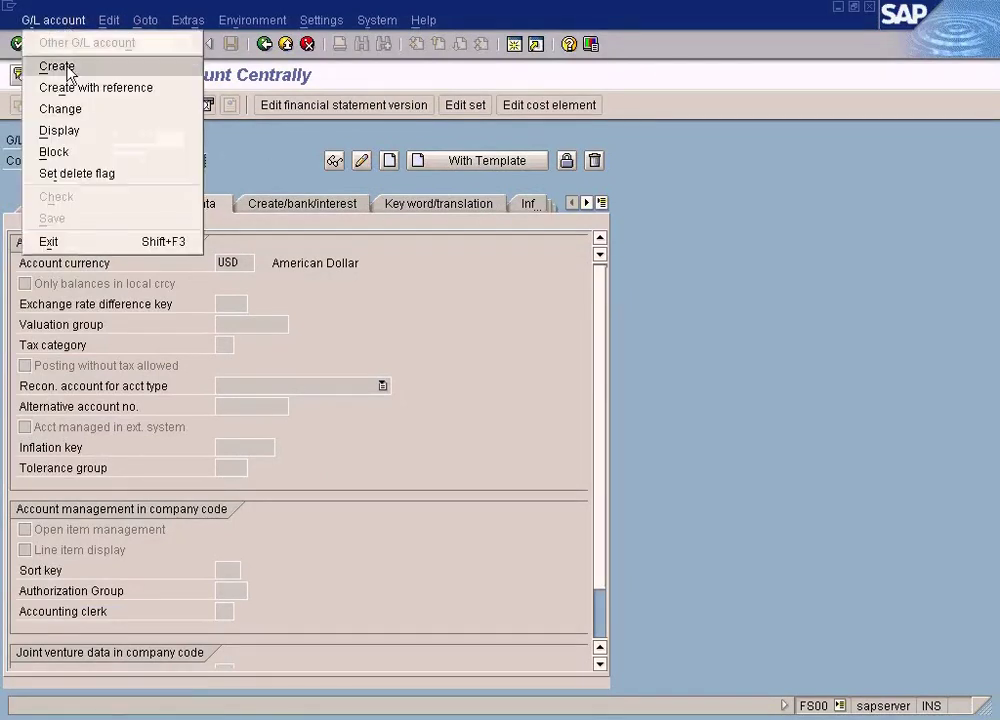
pyautogui.click(62, 153)
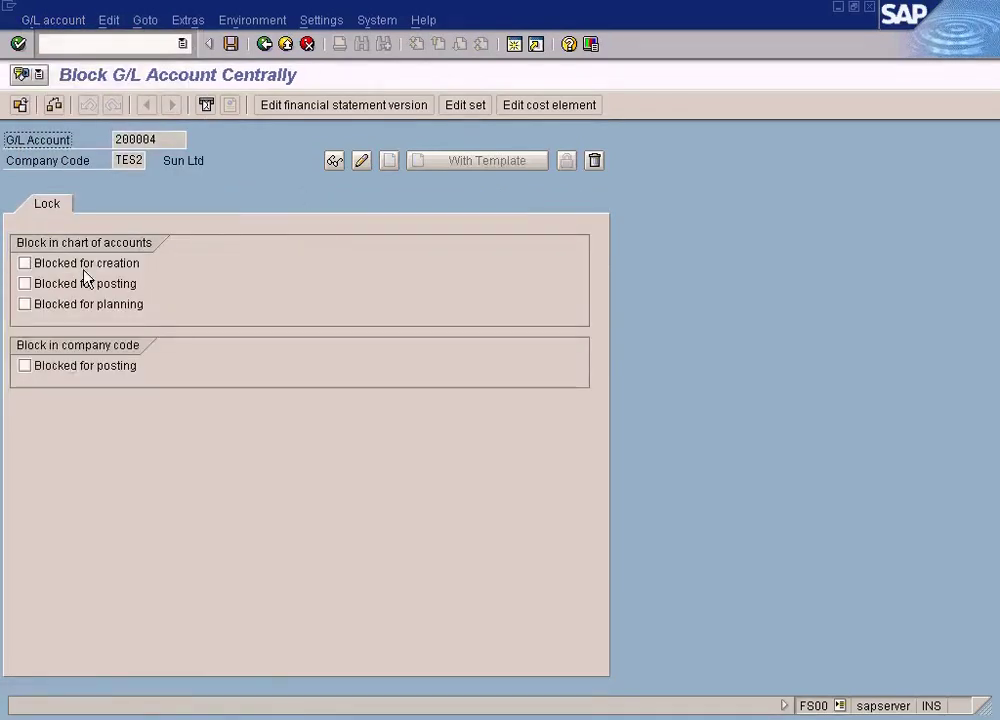
pyautogui.click(24, 284)
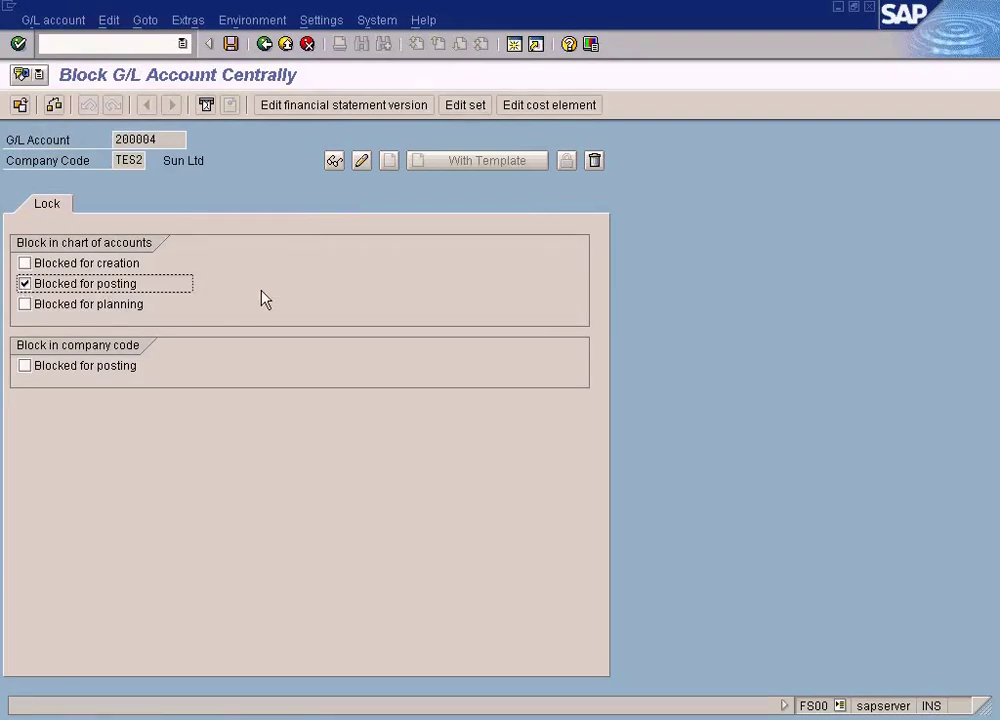
pyautogui.click(24, 366)
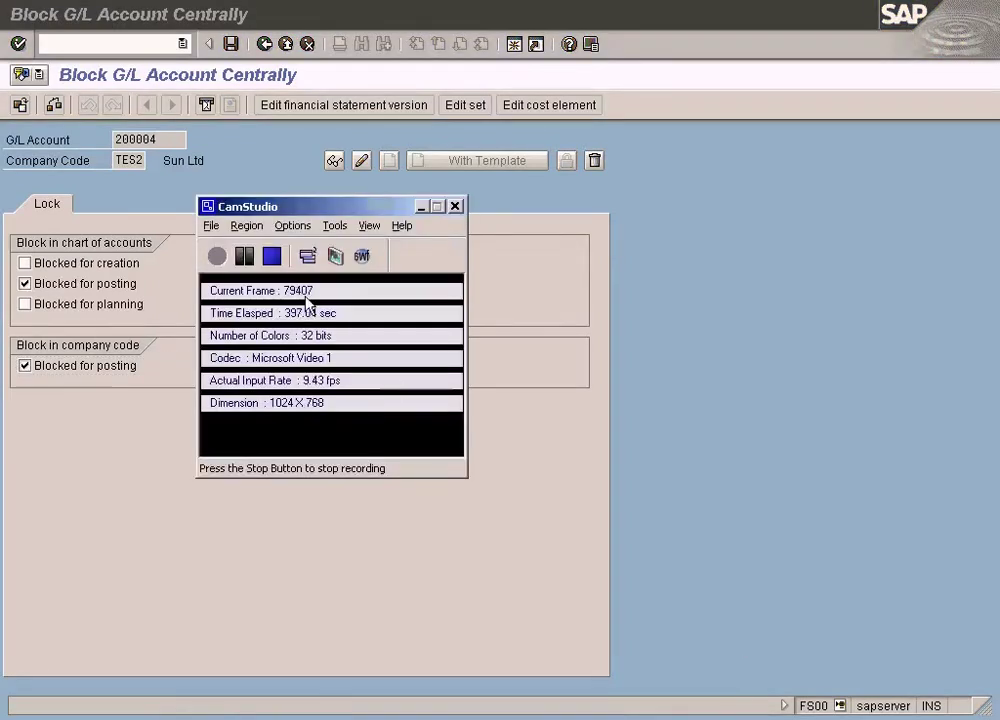
pyautogui.click(421, 205)
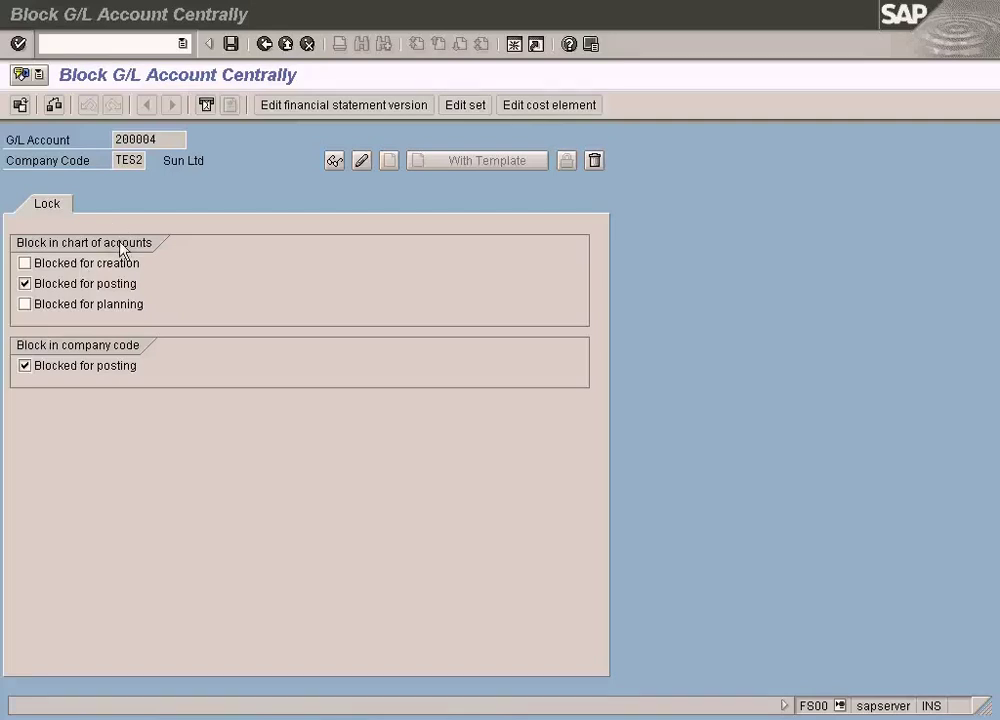
pyautogui.click(157, 162)
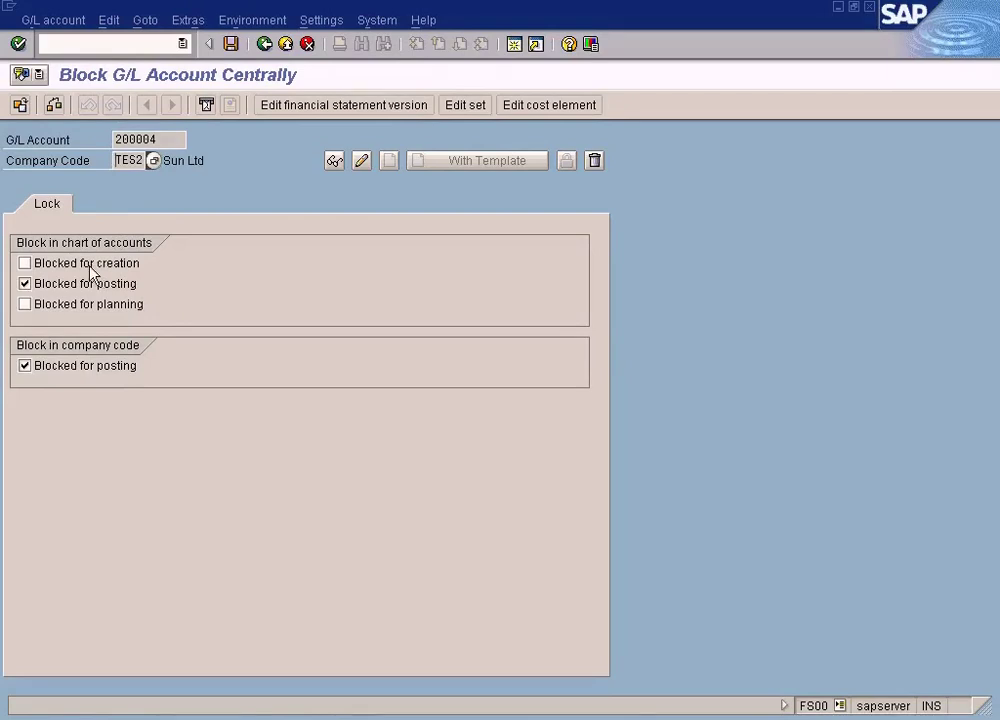
# - In a new session, display the chart of accounts data of G/L account 200004 in chart of accounts SUN
pyautogui.click(514, 44)
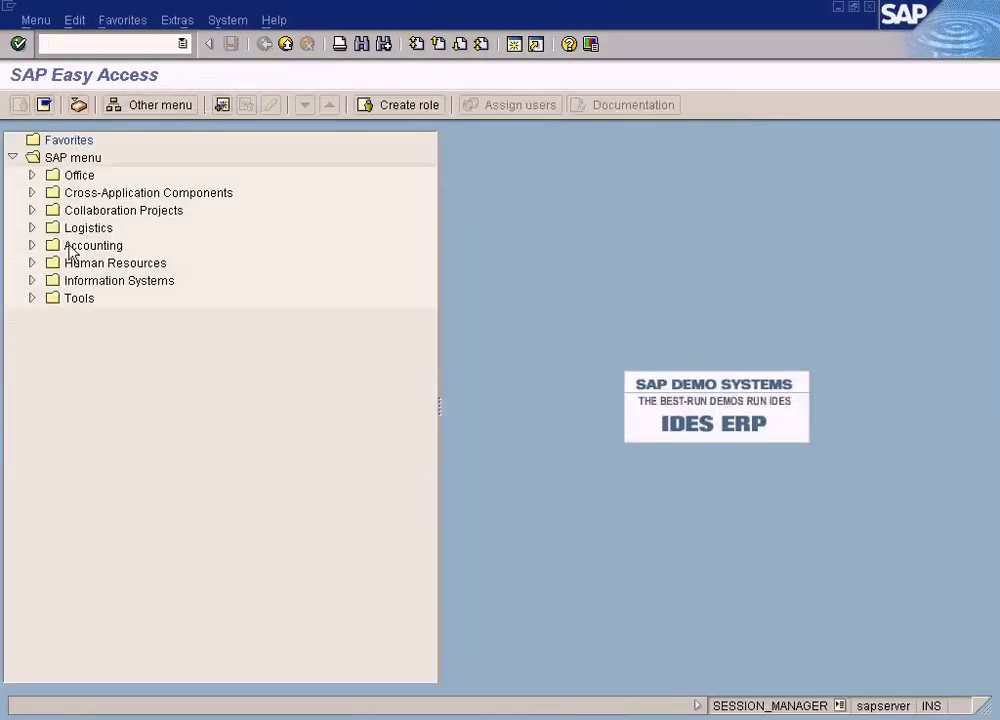
pyautogui.click(31, 245)
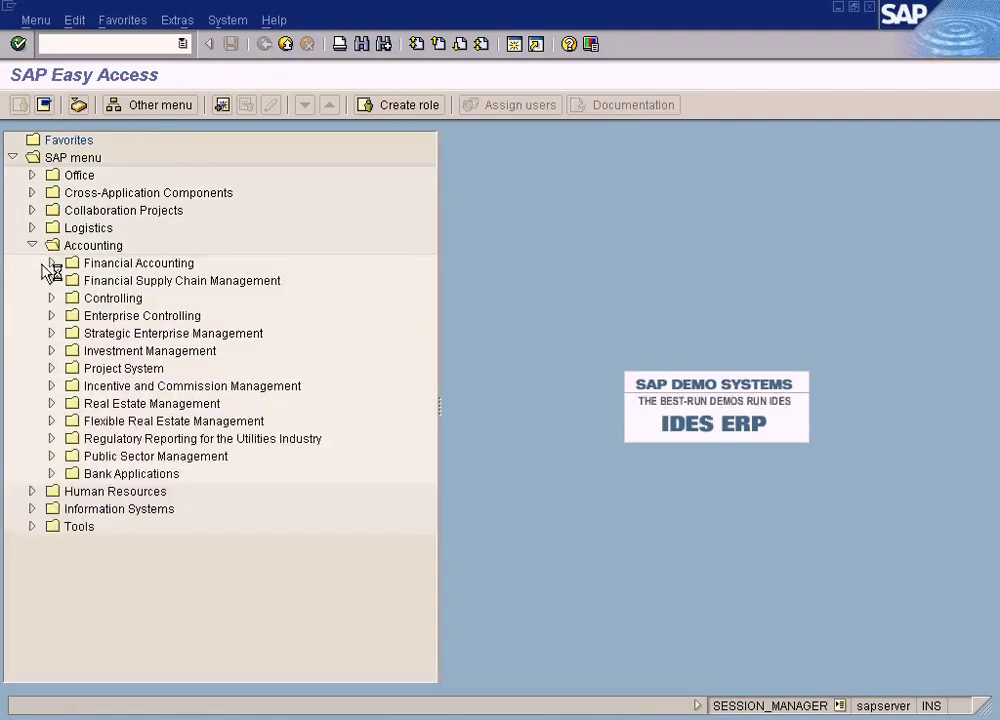
pyautogui.click(51, 263)
pyautogui.click(71, 281)
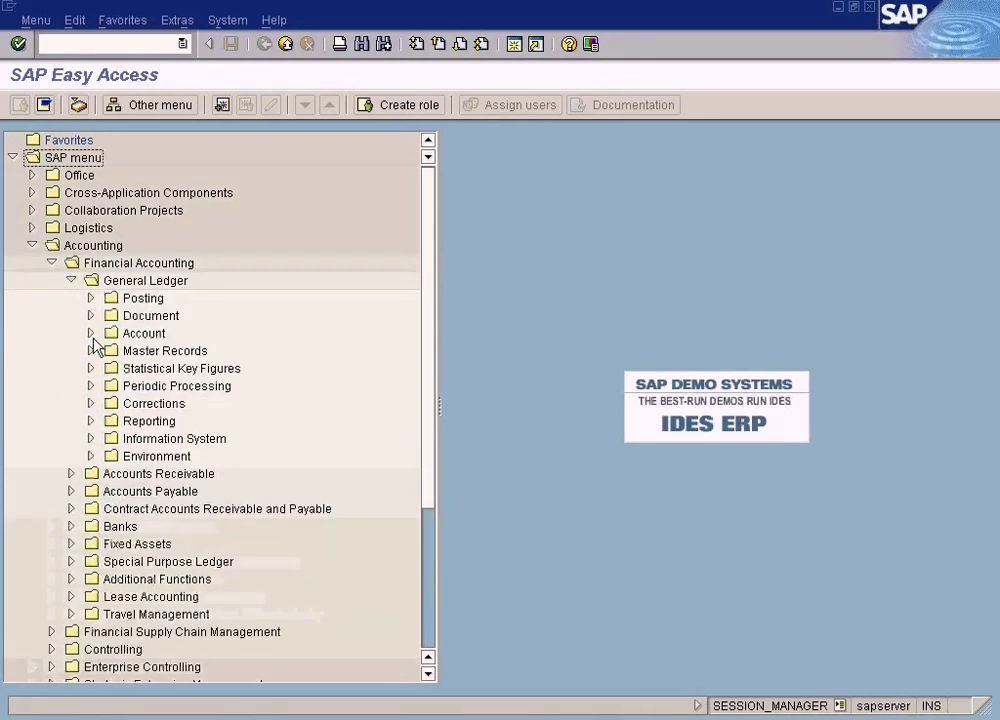
pyautogui.click(90, 334)
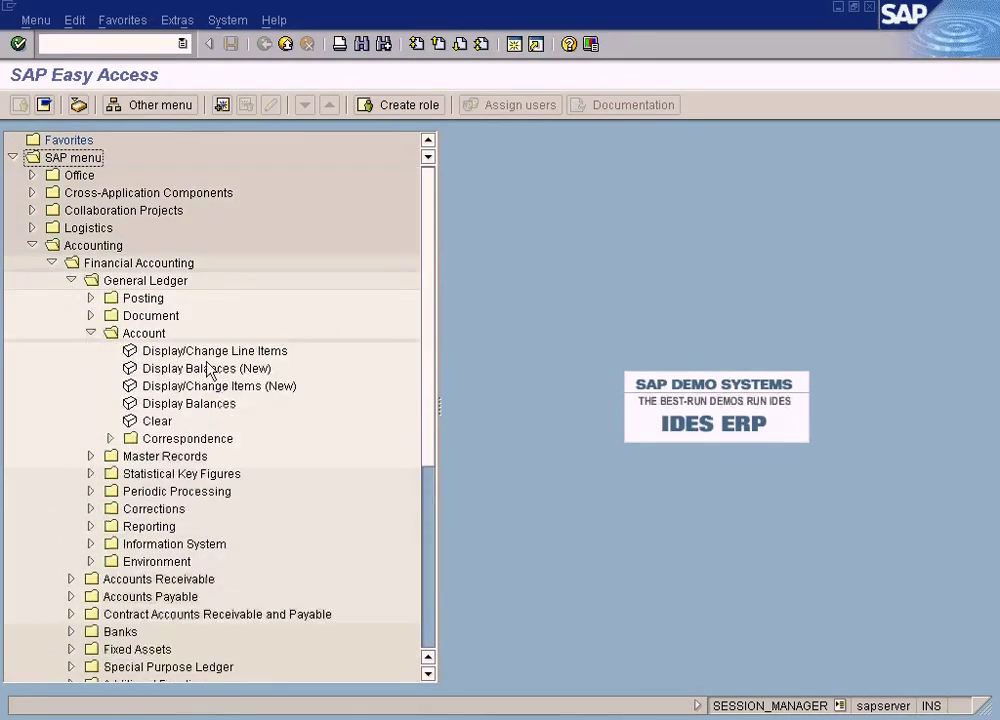
pyautogui.click(90, 333)
pyautogui.click(90, 351)
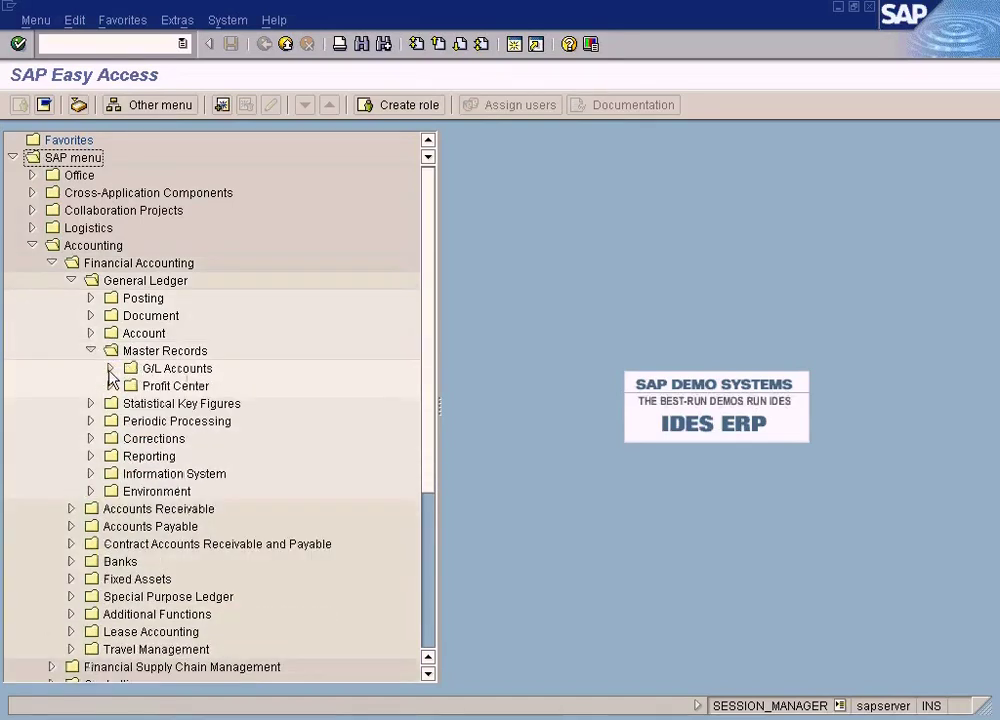
pyautogui.click(112, 369)
pyautogui.click(129, 387)
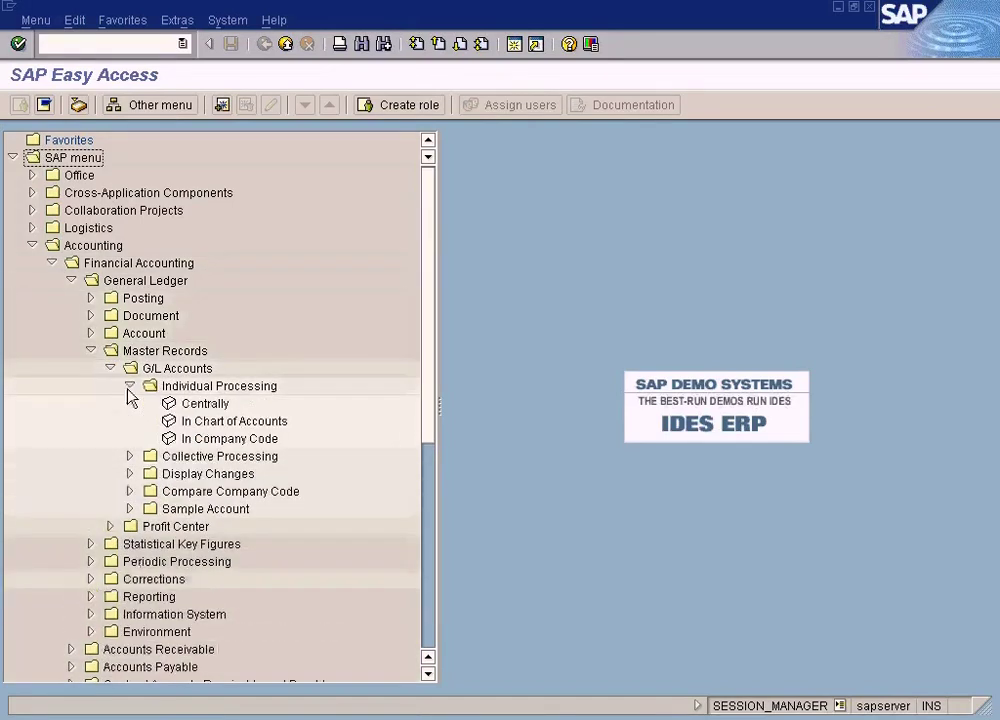
pyautogui.doubleClick(230, 420)
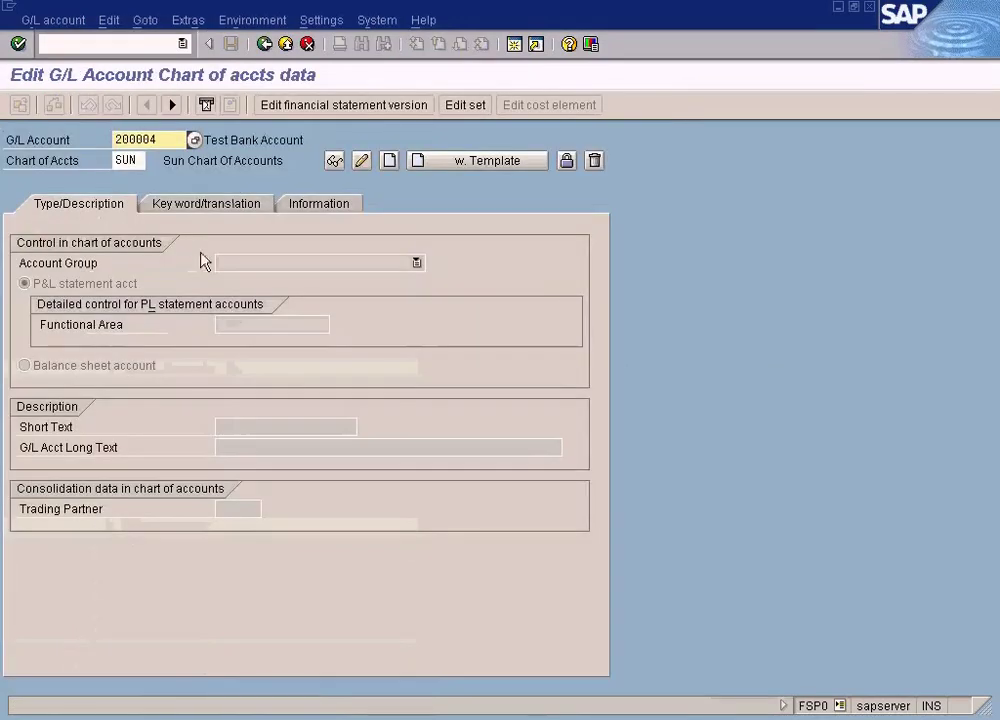
pyautogui.press('Return')
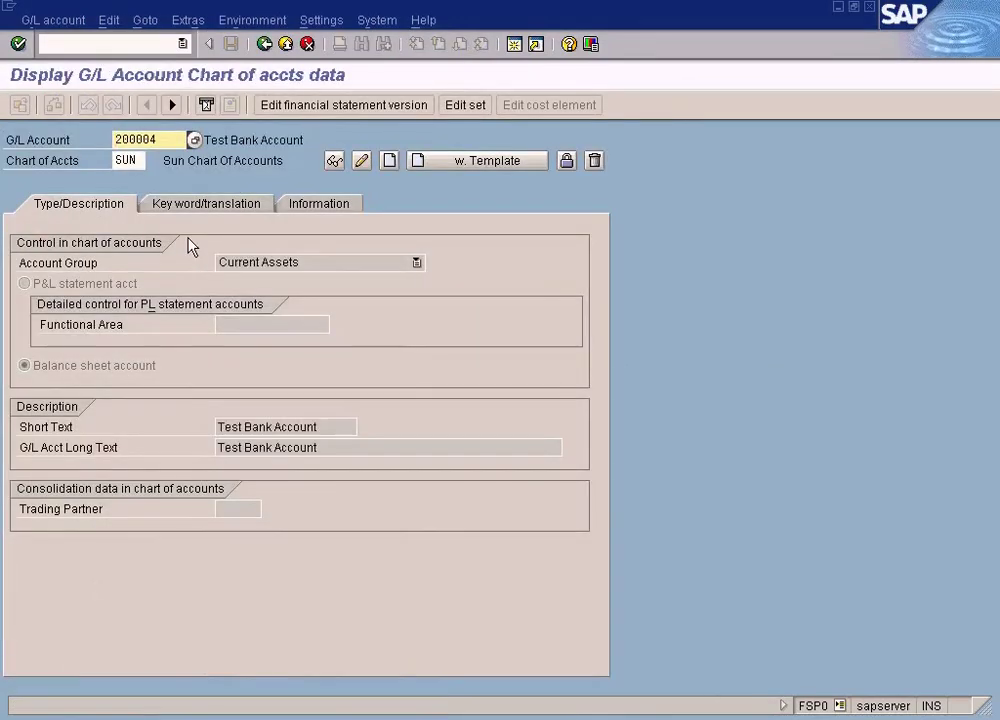
# - Try to open the block settings of account 200004 at chart of accounts level
pyautogui.click(77, 24)
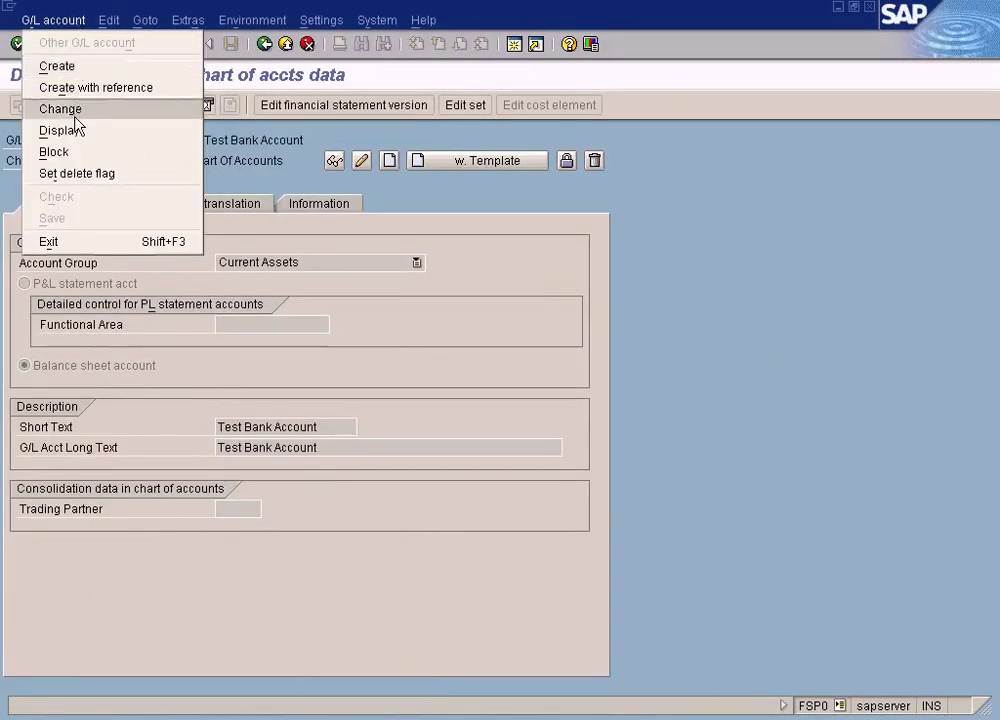
pyautogui.click(60, 152)
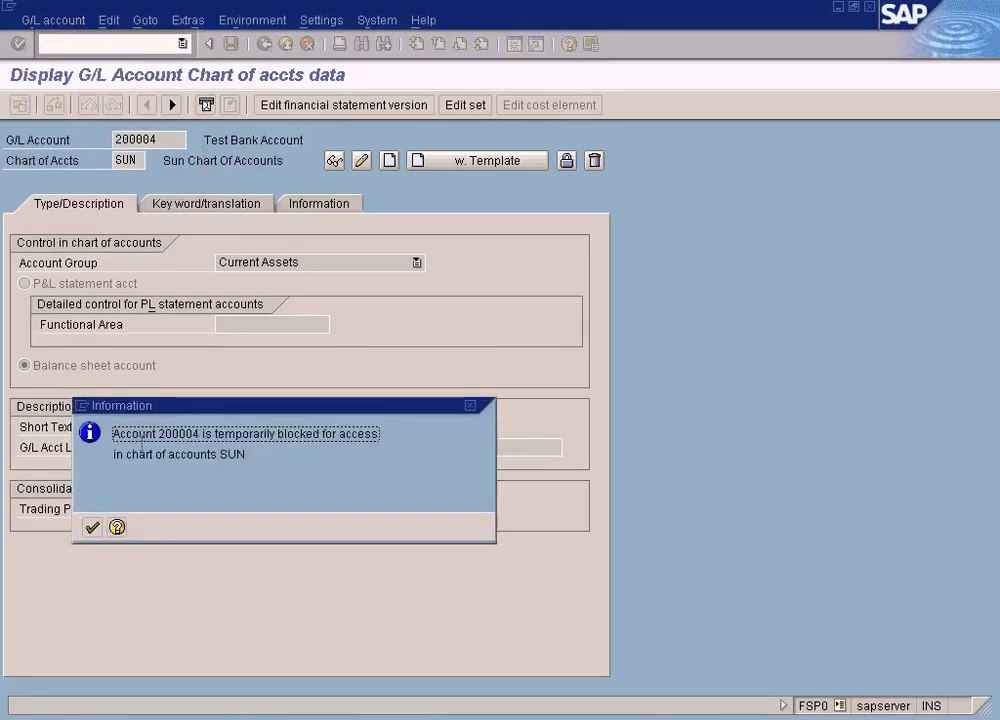
pyautogui.click(97, 528)
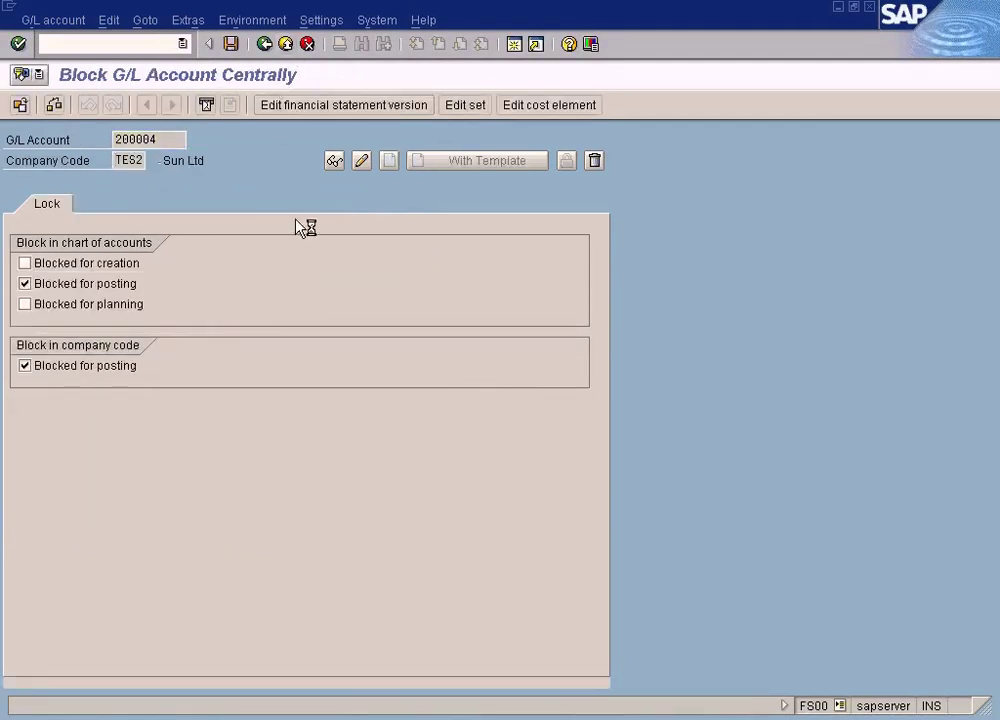
# - Exit the central block maintenance of account 200004 without saving its posting blocks
pyautogui.hotkey('shift', 'F3')
pyautogui.click(330, 332)
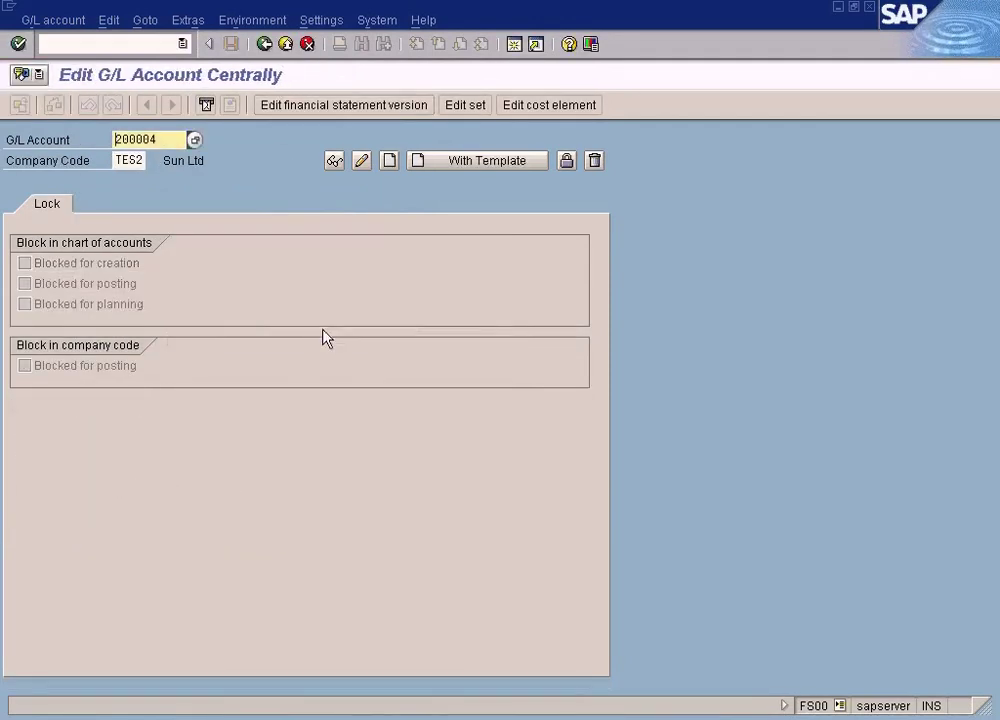
pyautogui.click(285, 43)
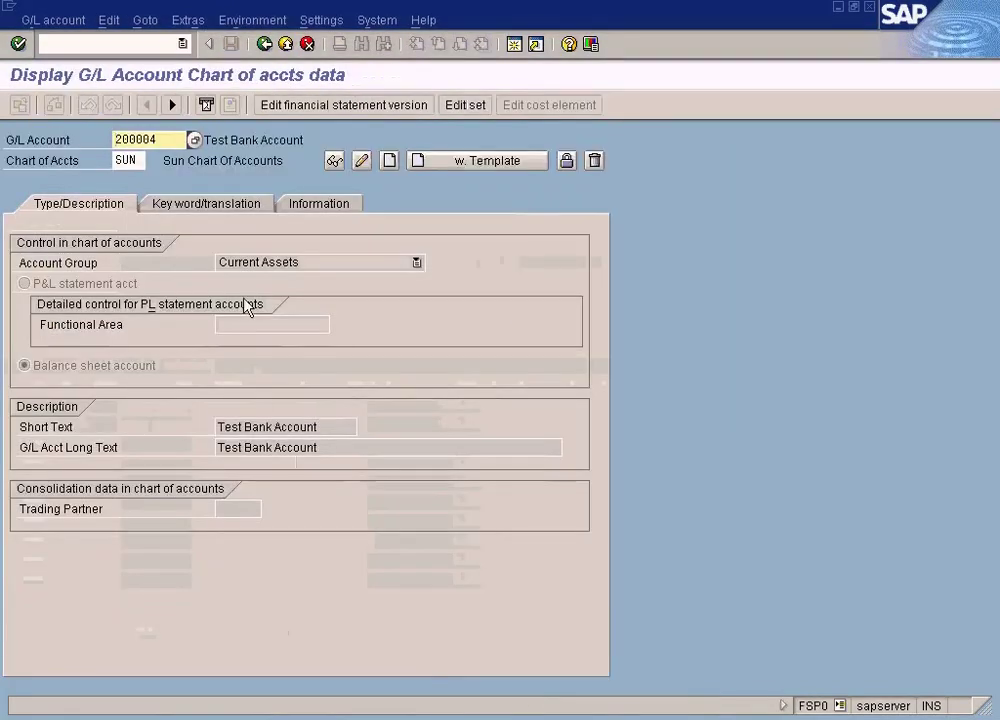
# - Display the block settings of G/L account 200004 in chart of accounts SUN
pyautogui.click(285, 43)
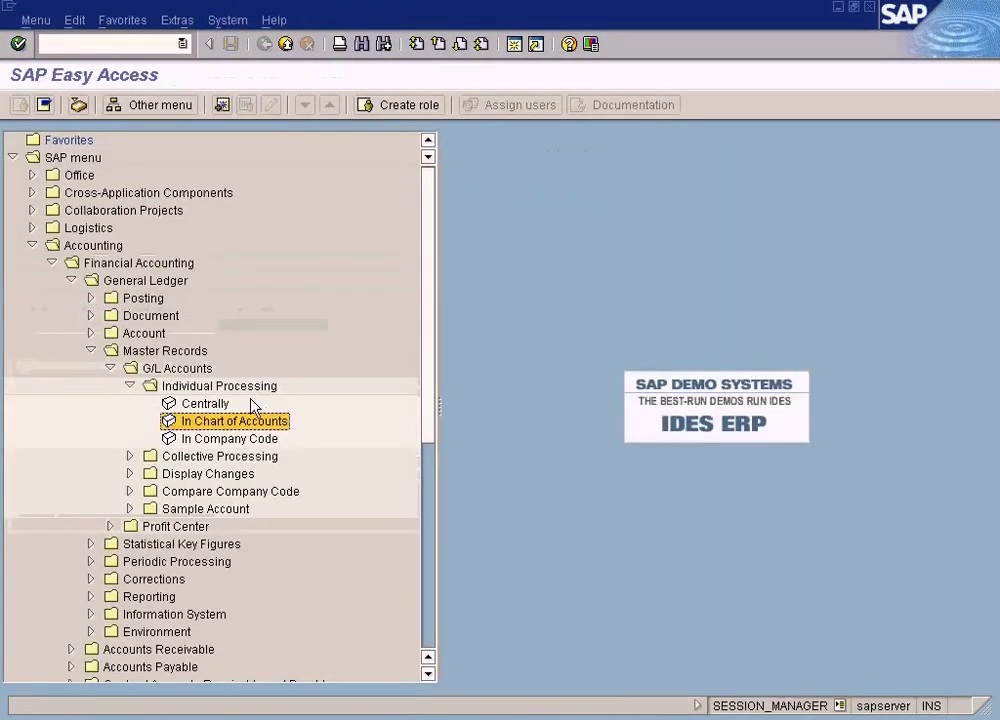
pyautogui.doubleClick(236, 424)
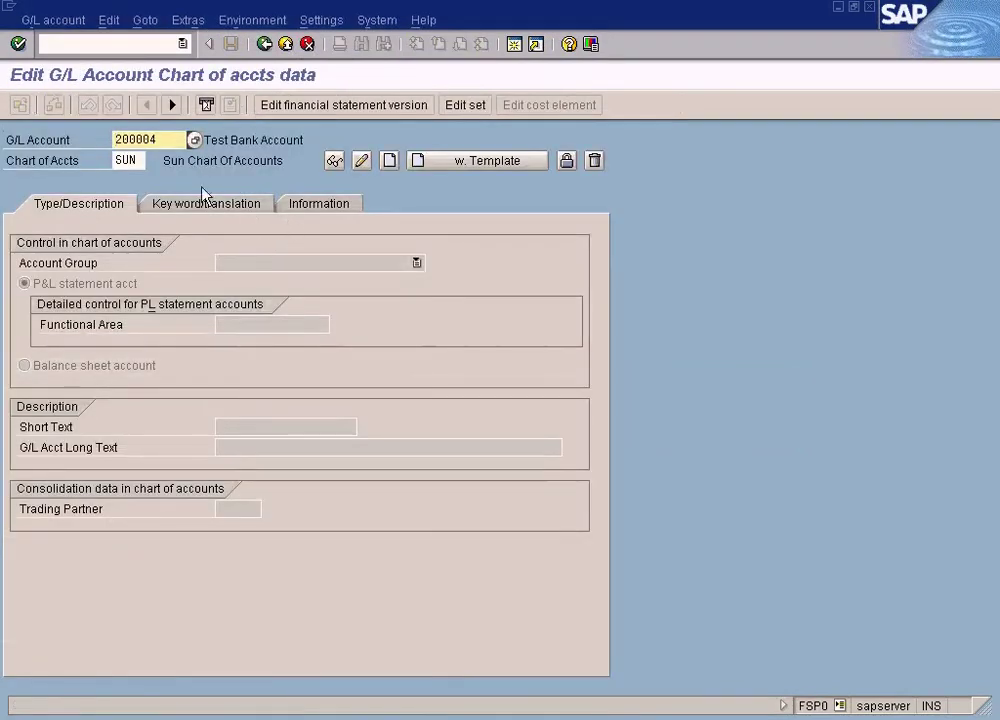
pyautogui.click(55, 20)
pyautogui.click(64, 153)
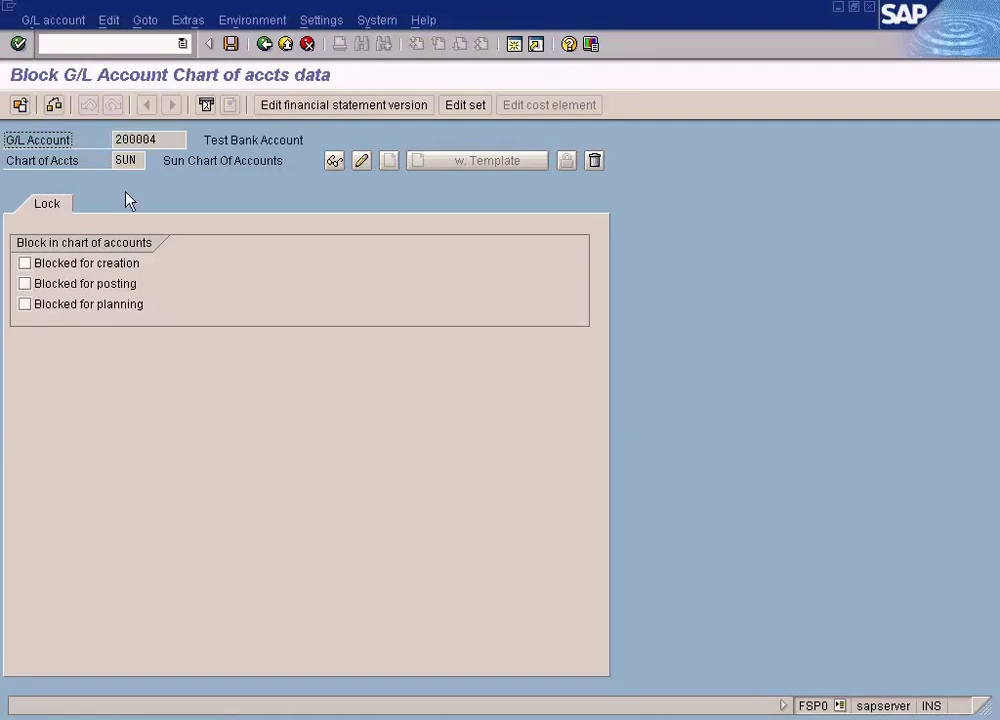
pyautogui.moveTo(158, 140); pyautogui.dragTo(114, 140)
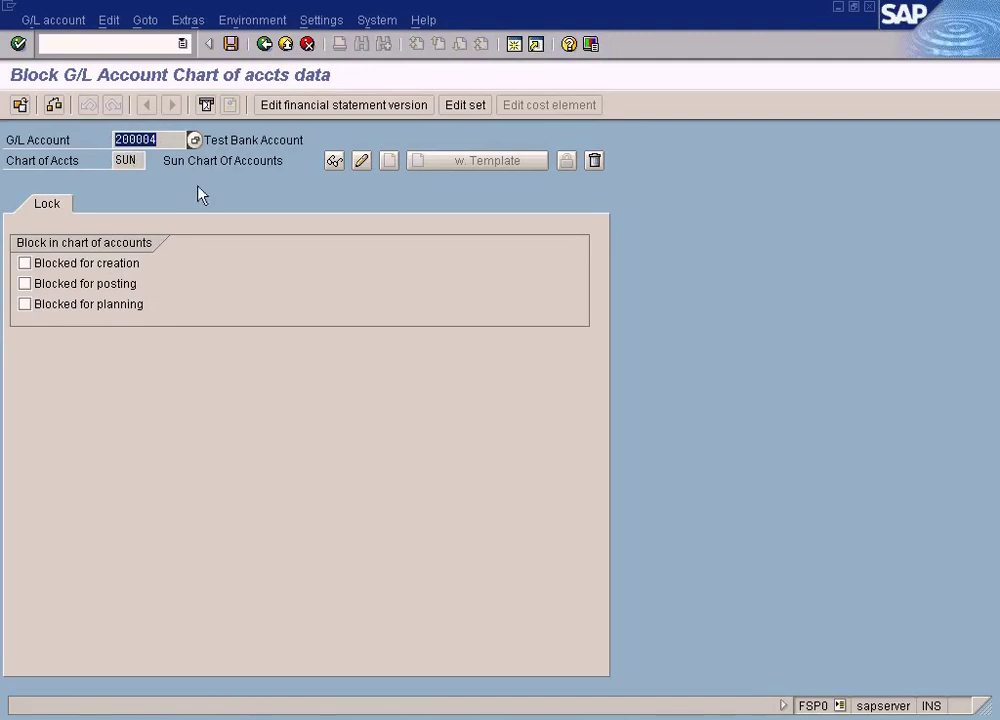
# - Display the block settings of G/L account 200004 at company code level for TES2
pyautogui.click(288, 44)
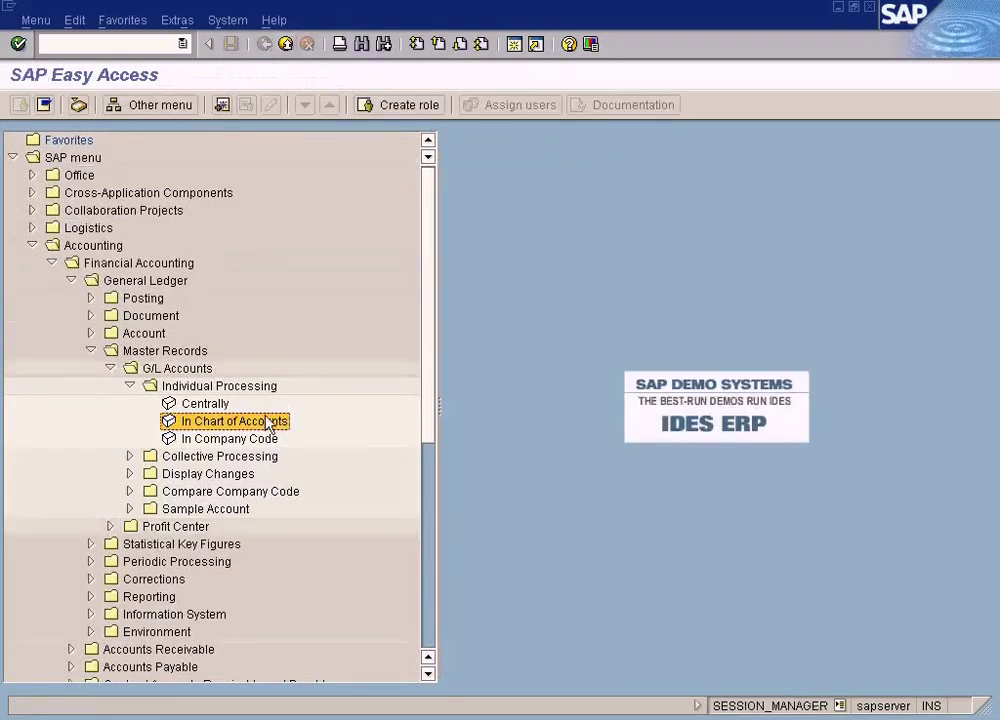
pyautogui.click(256, 440)
pyautogui.doubleClick(256, 440)
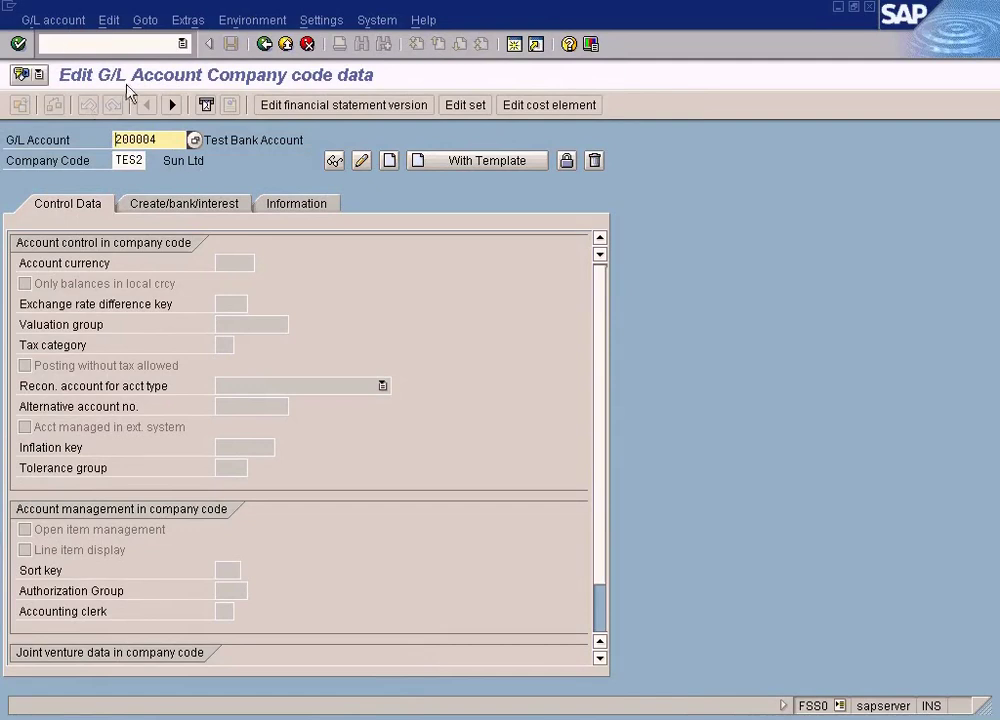
pyautogui.click(56, 21)
pyautogui.click(60, 152)
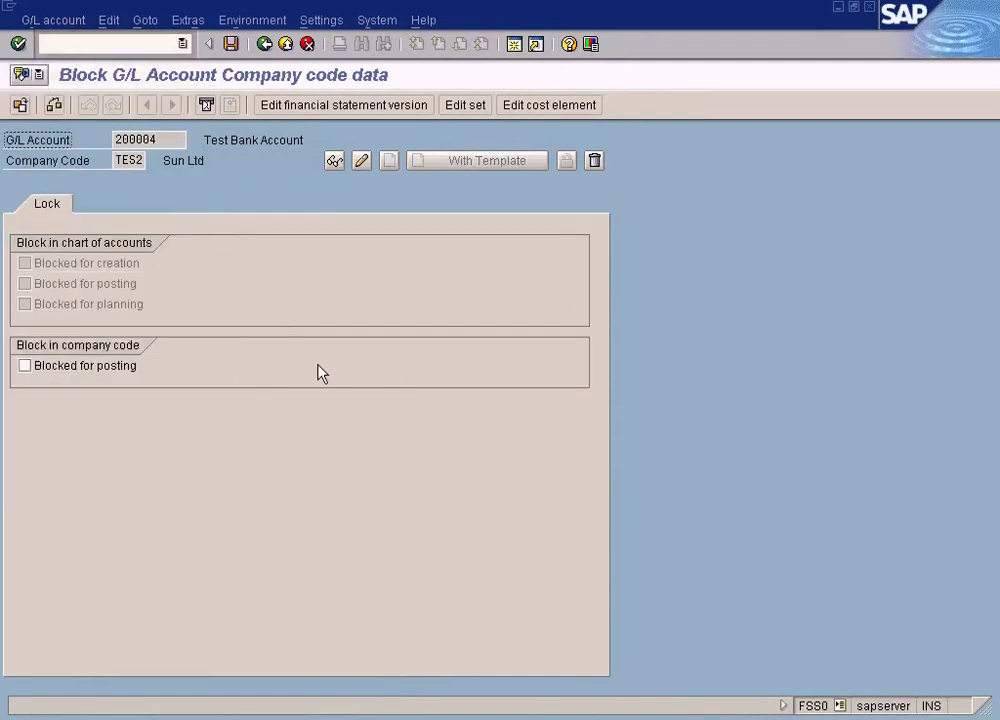
pyautogui.click(58, 20)
pyautogui.click(50, 105)
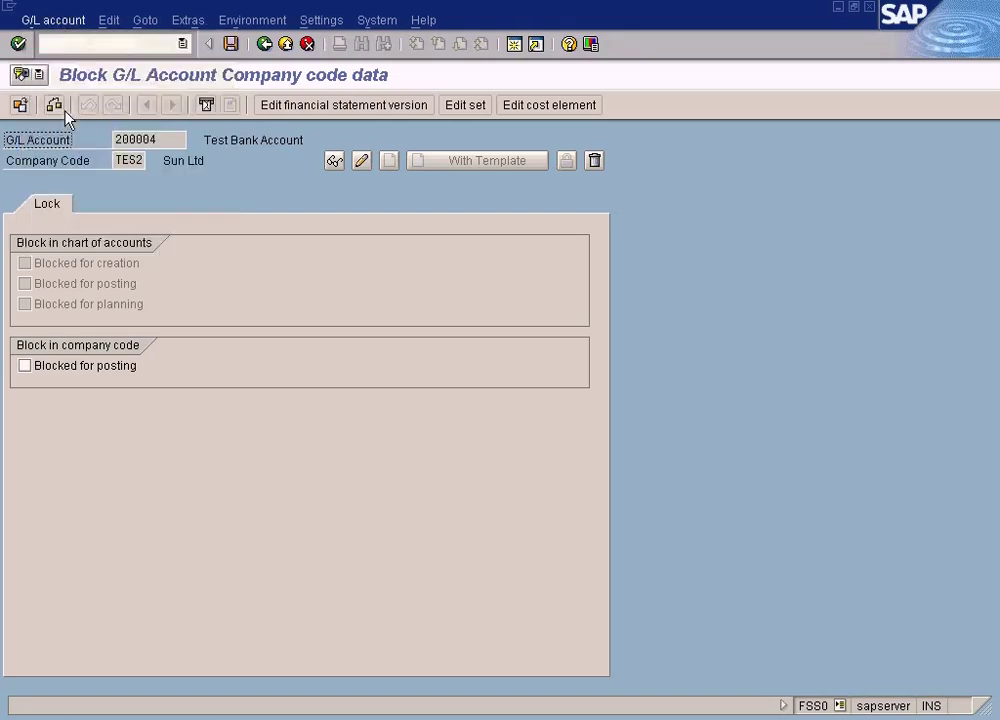
pyautogui.click(55, 20)
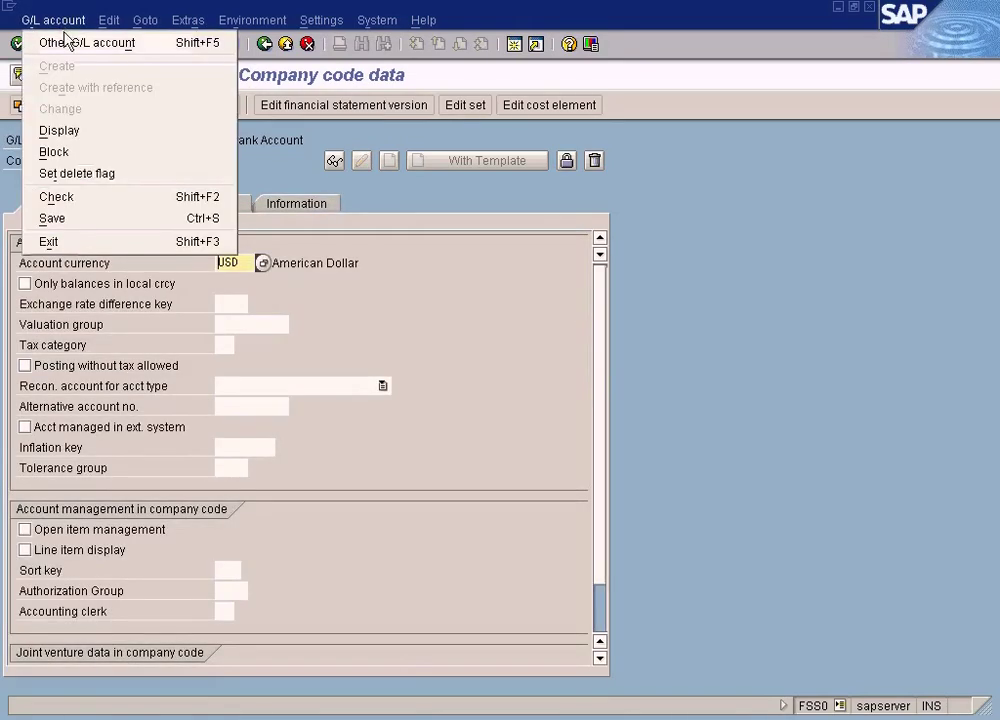
pyautogui.click(71, 152)
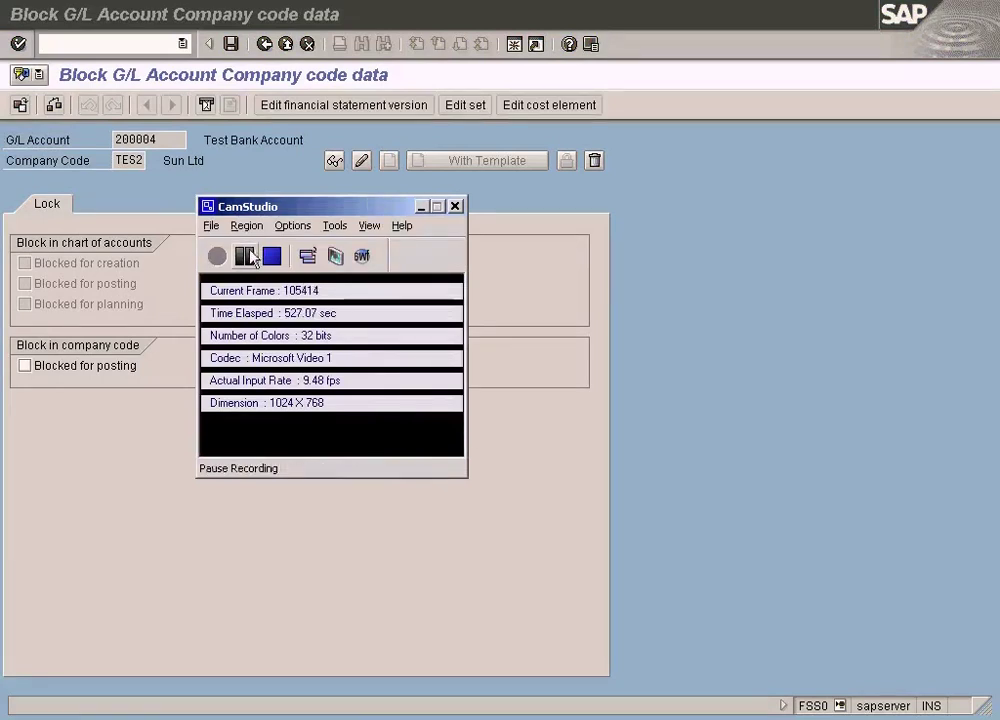
pyautogui.click(243, 256)
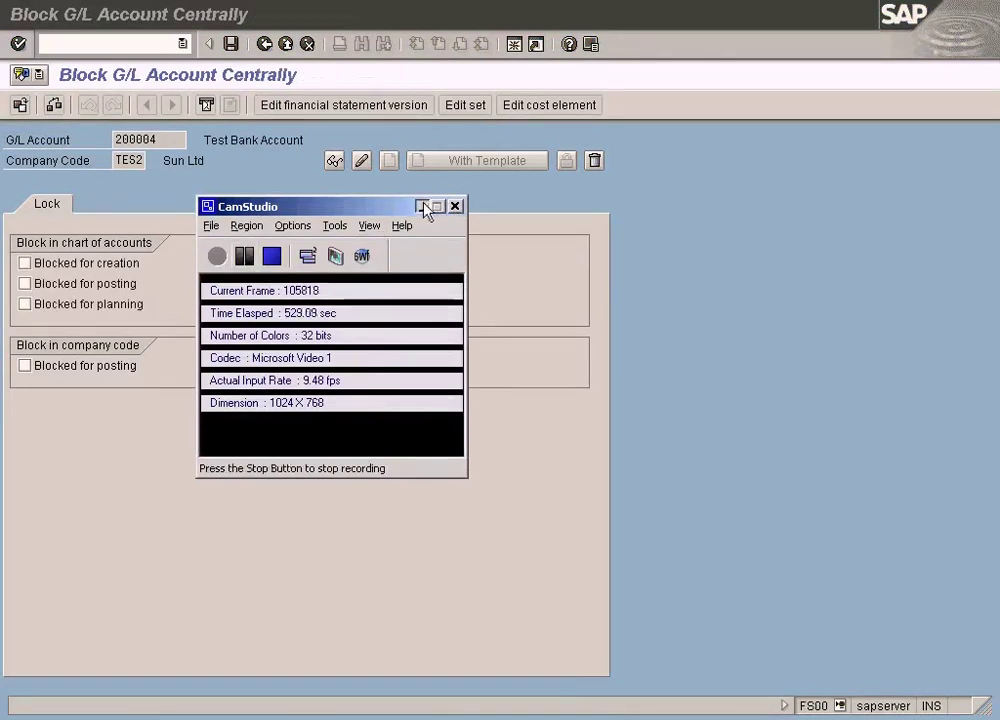
pyautogui.click(421, 207)
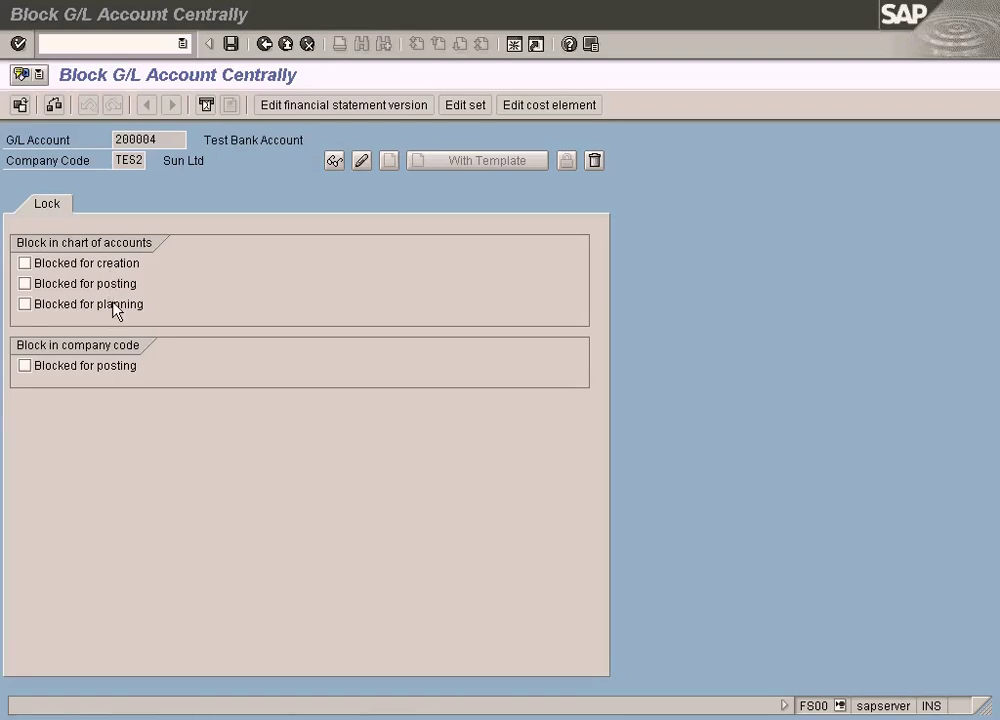
# - Block account 200004 for posting in company code TES2 only, save it despite warnings, and exit central maintenance
pyautogui.click(26, 366)
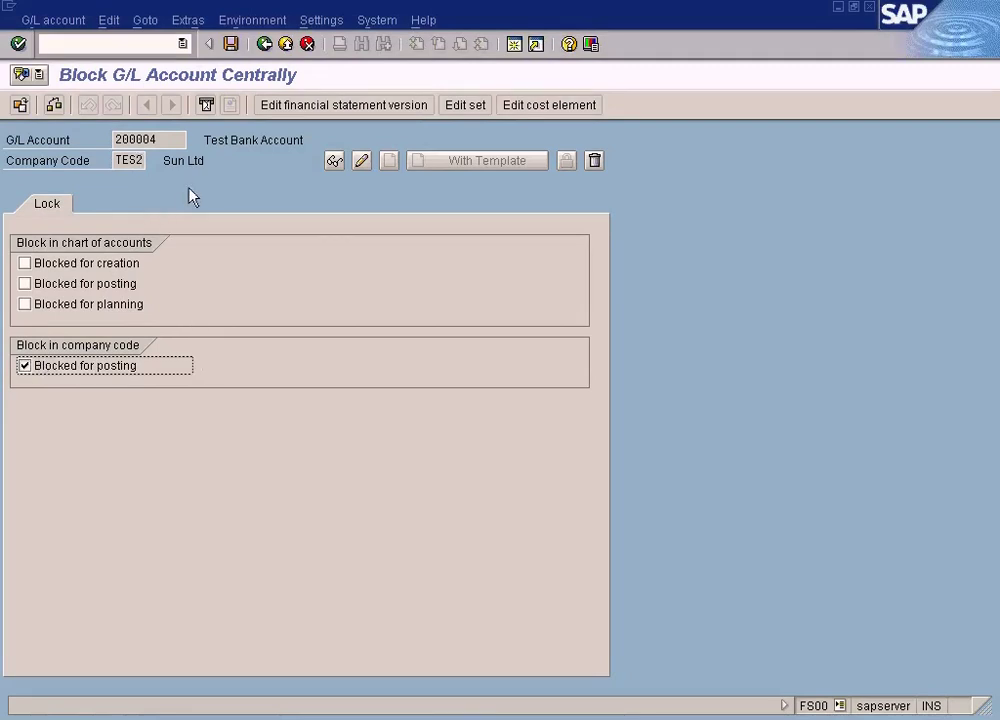
pyautogui.click(231, 45)
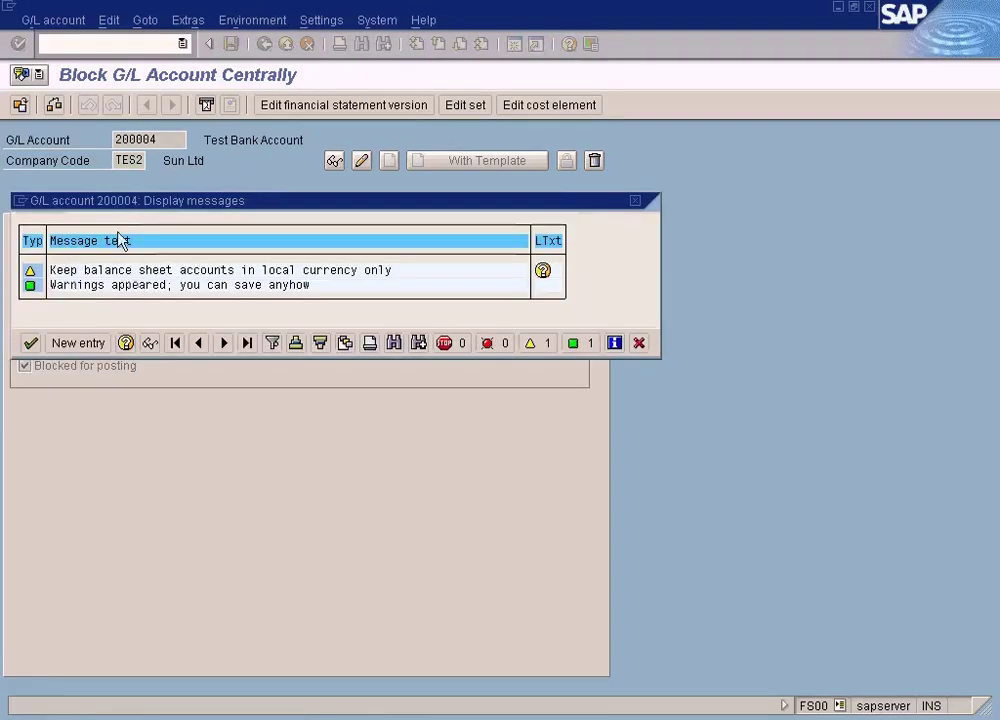
pyautogui.click(30, 343)
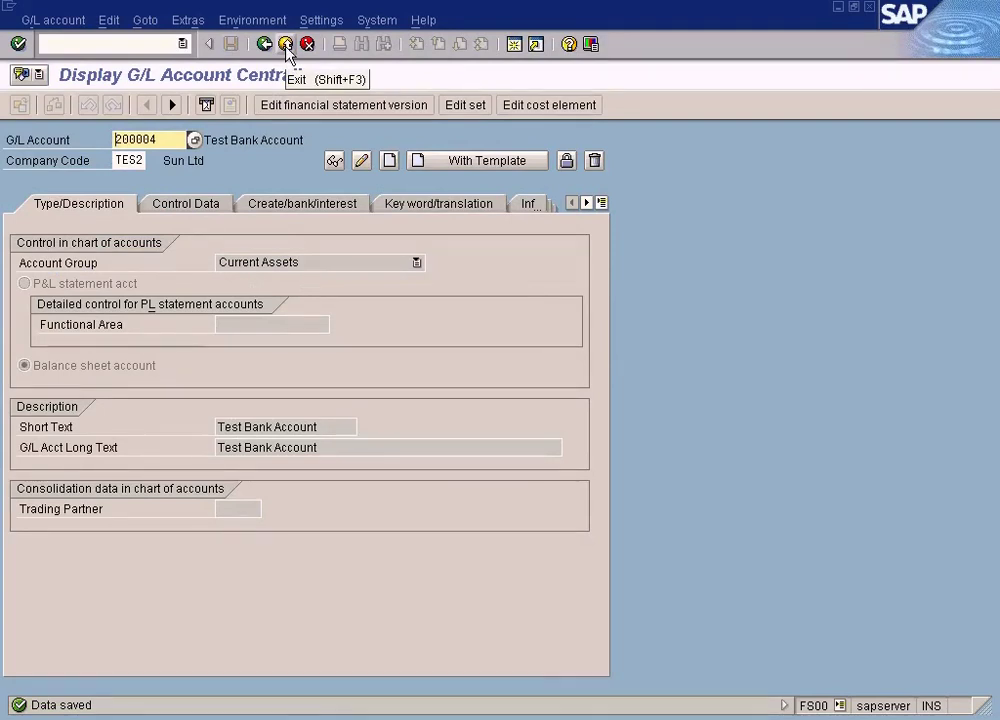
pyautogui.click(286, 44)
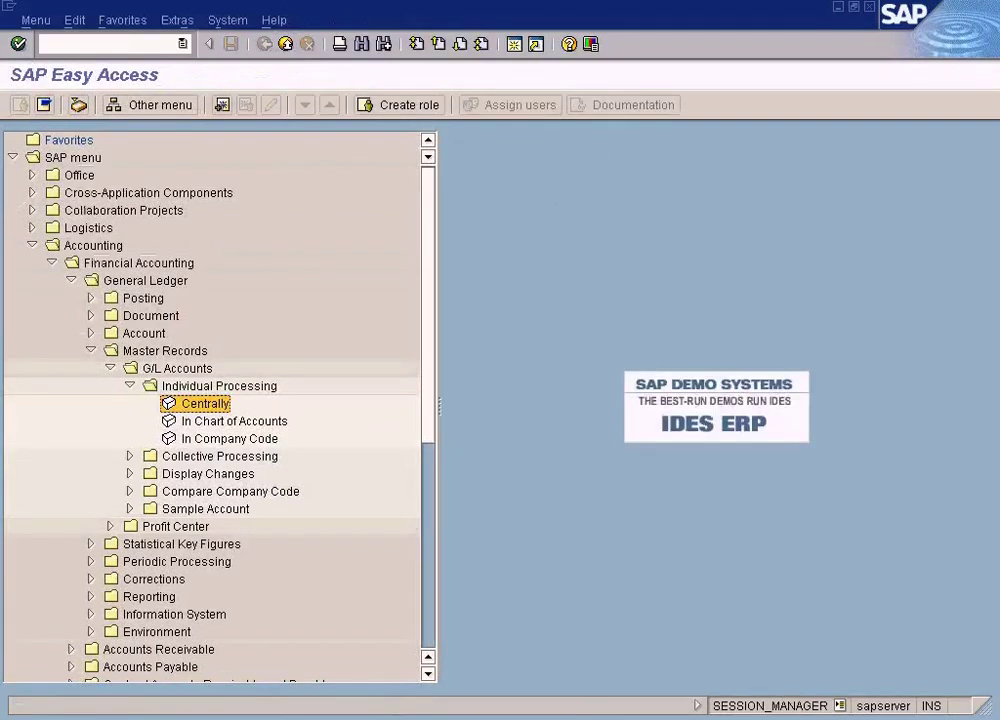
# - Simulate the open FB50 document that credits account 200004 and read the long text of the resulting message
pyautogui.click(370, 692)
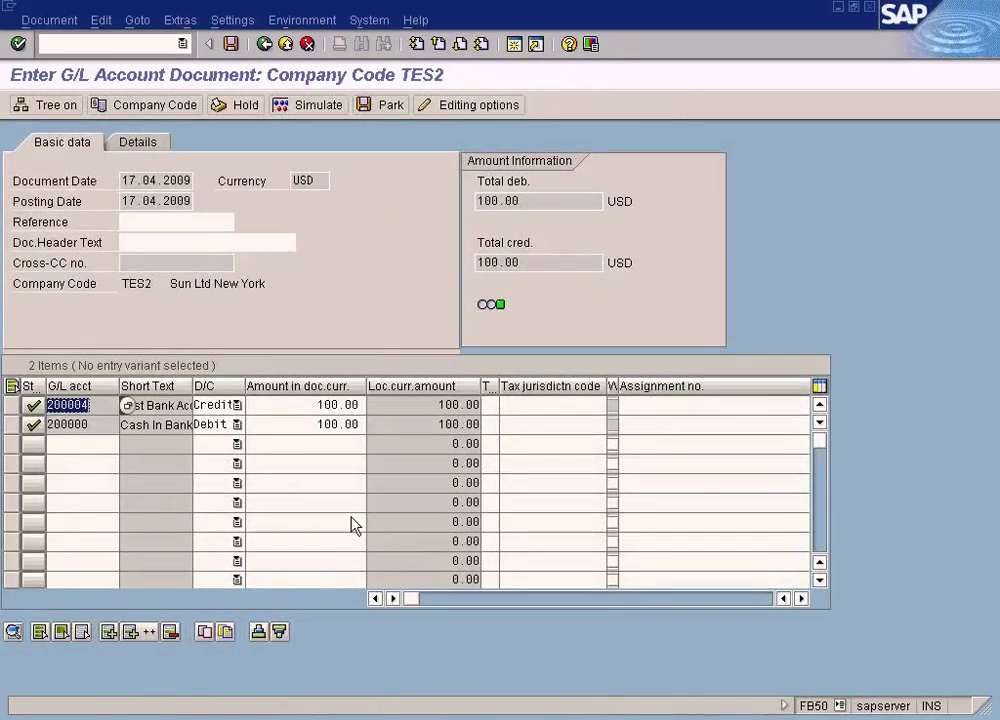
pyautogui.click(315, 114)
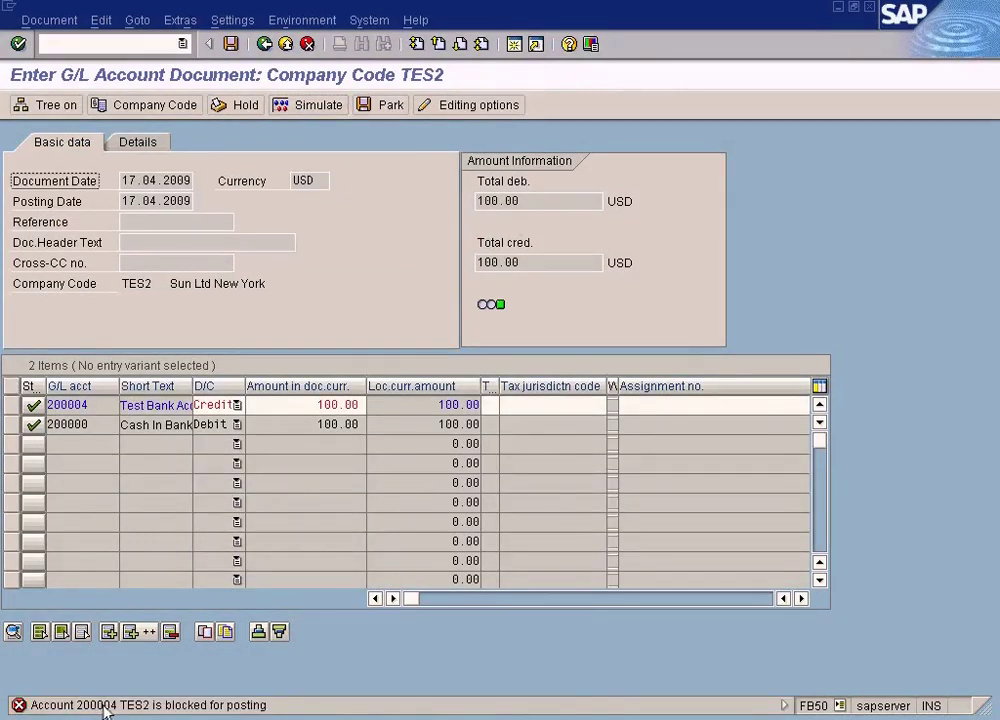
pyautogui.doubleClick(212, 708)
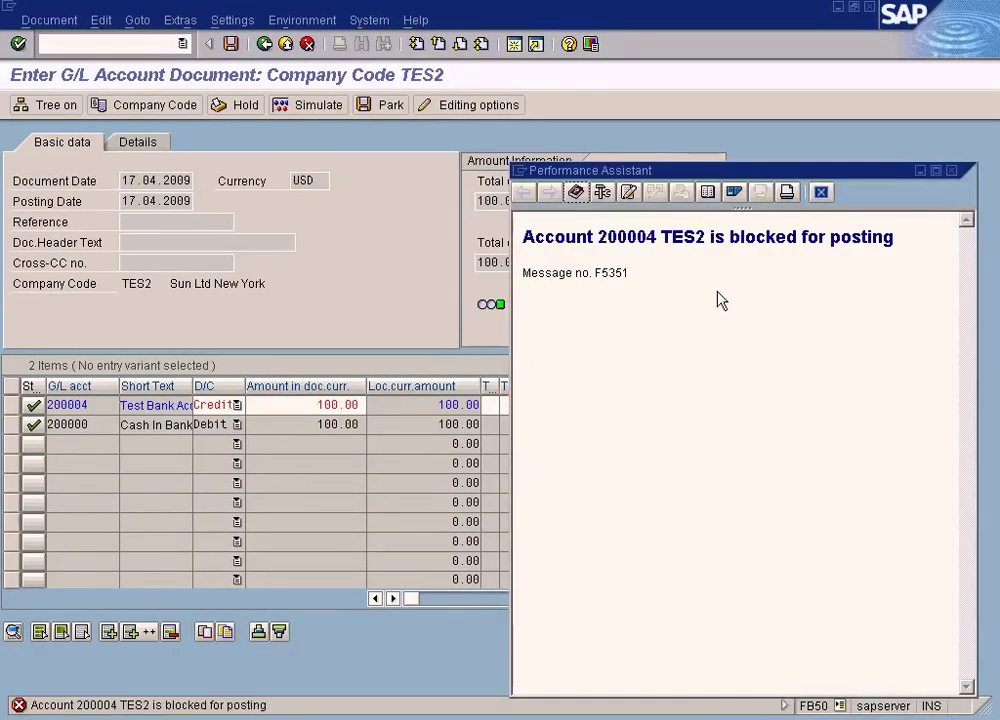
pyautogui.click(951, 170)
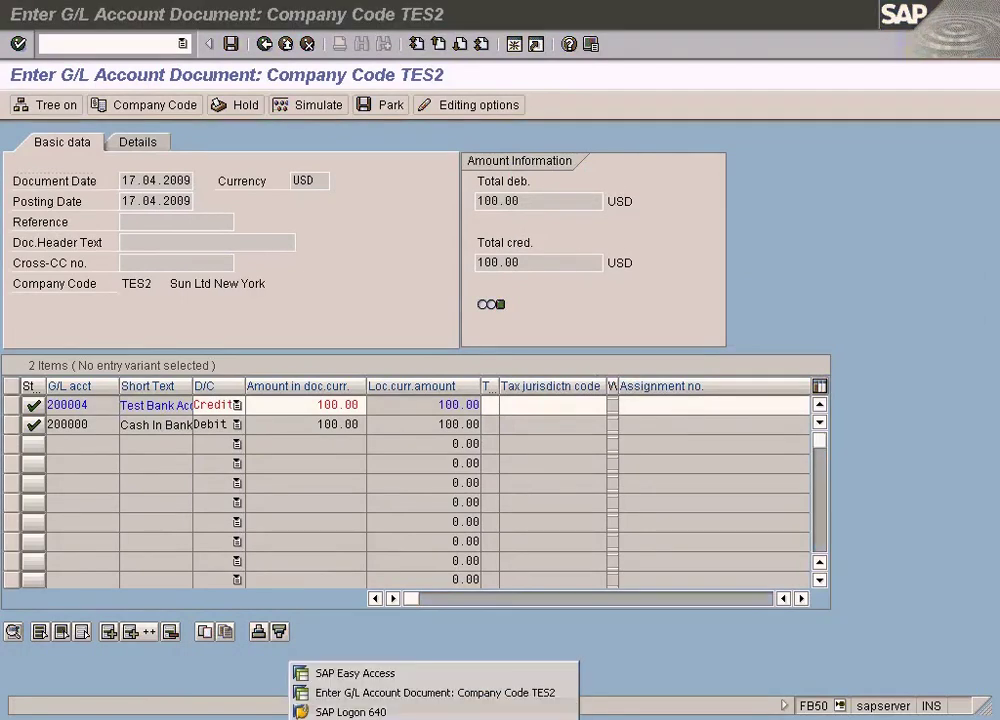
# - Remove the company code posting block from account 200004 in central maintenance, save it despite warnings, and leave the account
pyautogui.click(405, 676)
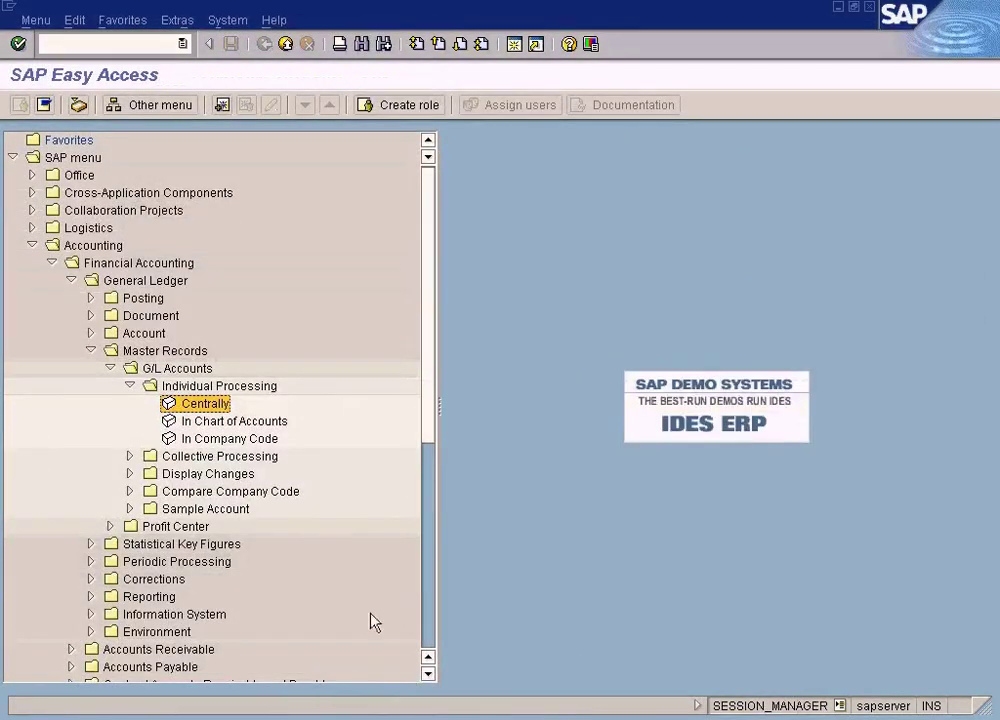
pyautogui.doubleClick(210, 405)
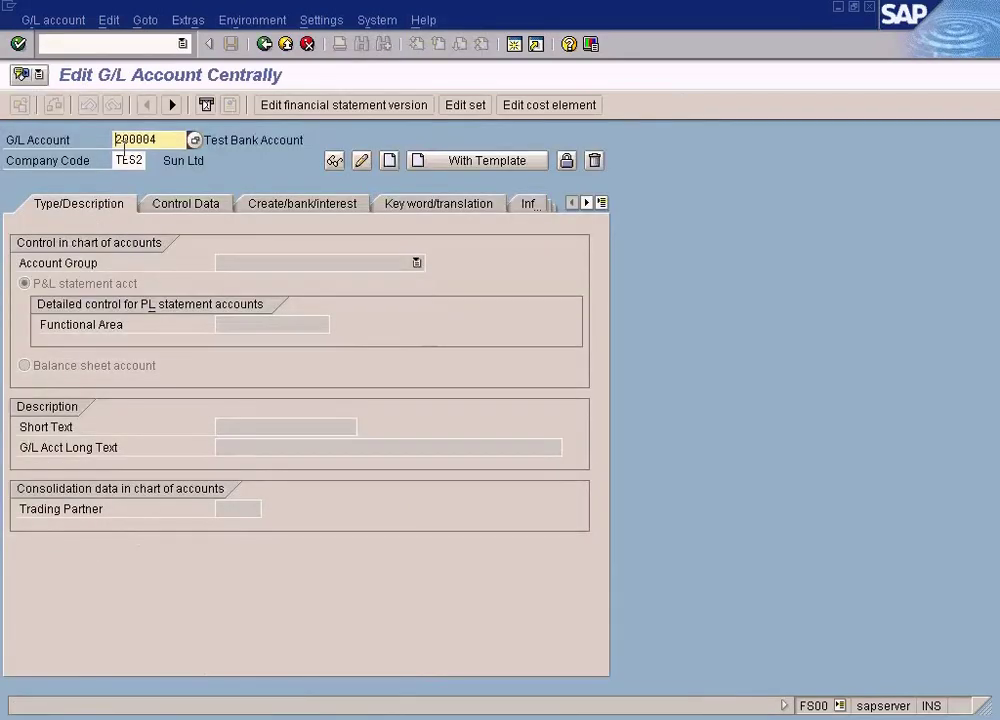
pyautogui.click(53, 20)
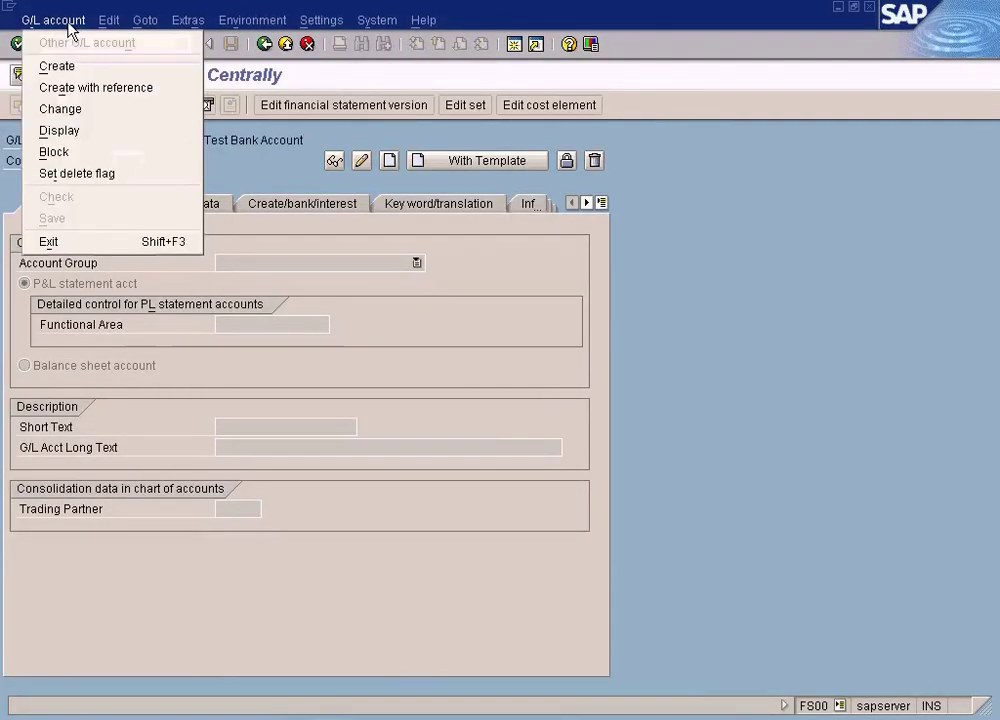
pyautogui.click(60, 151)
pyautogui.click(108, 374)
pyautogui.click(231, 45)
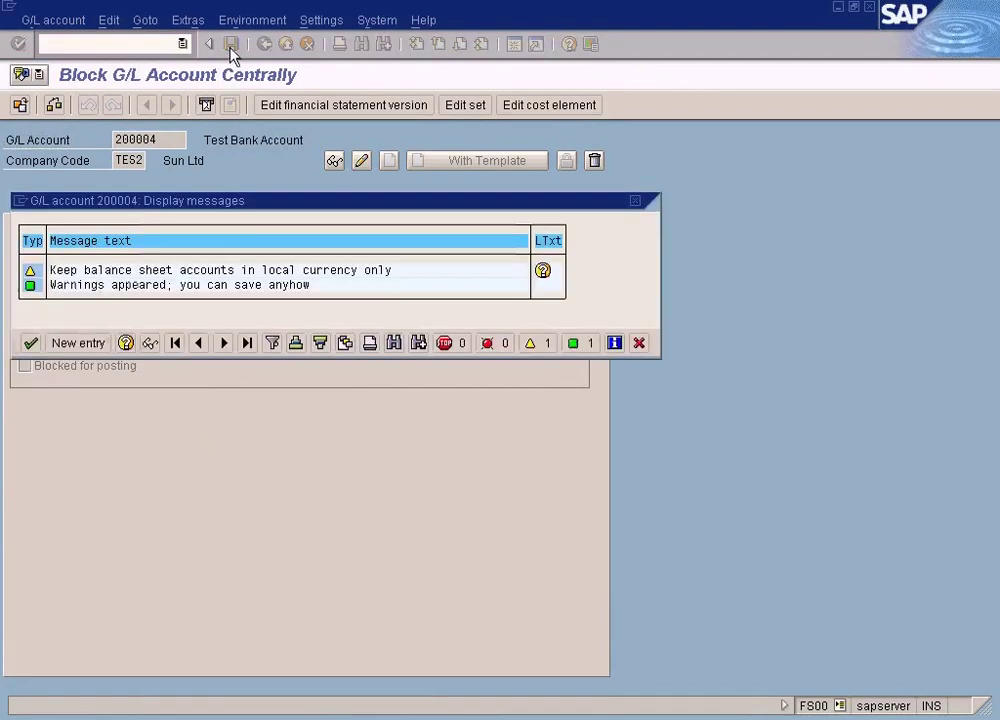
pyautogui.click(31, 343)
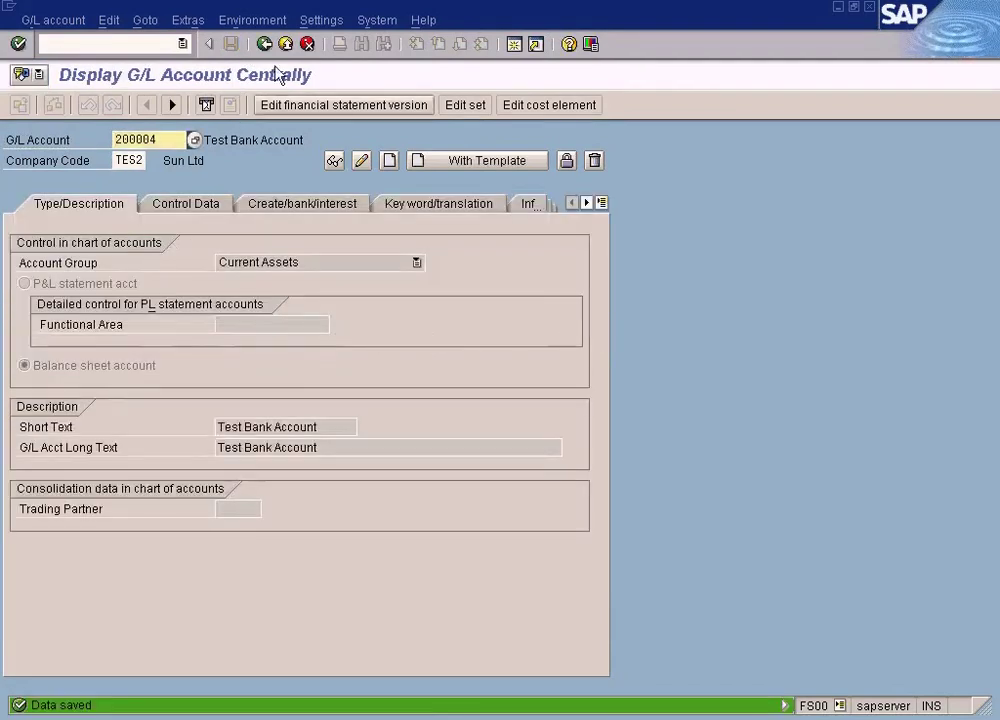
pyautogui.click(264, 44)
# - Try to simulate the open FB50 document again and exit it, discarding the entered data
pyautogui.click(300, 719)
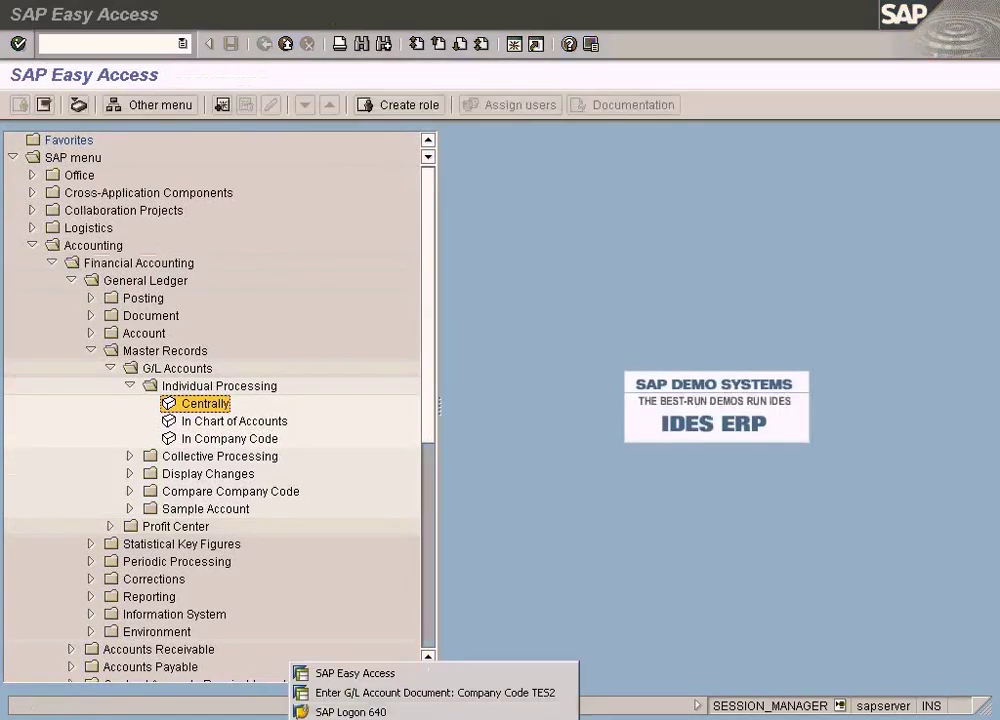
pyautogui.click(371, 694)
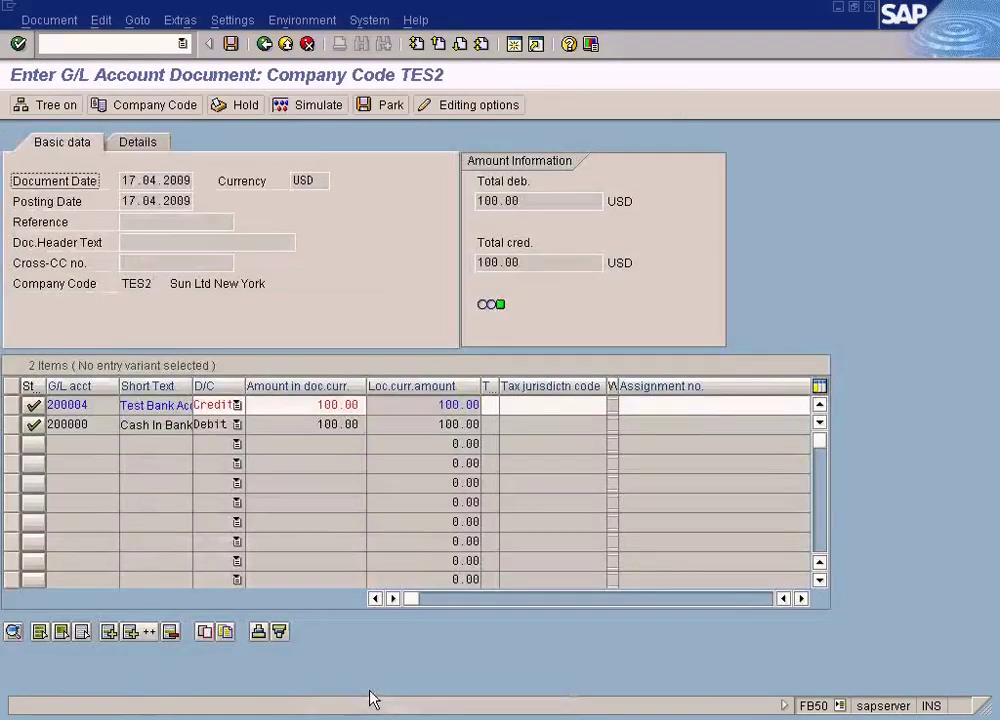
pyautogui.click(300, 106)
pyautogui.click(300, 106)
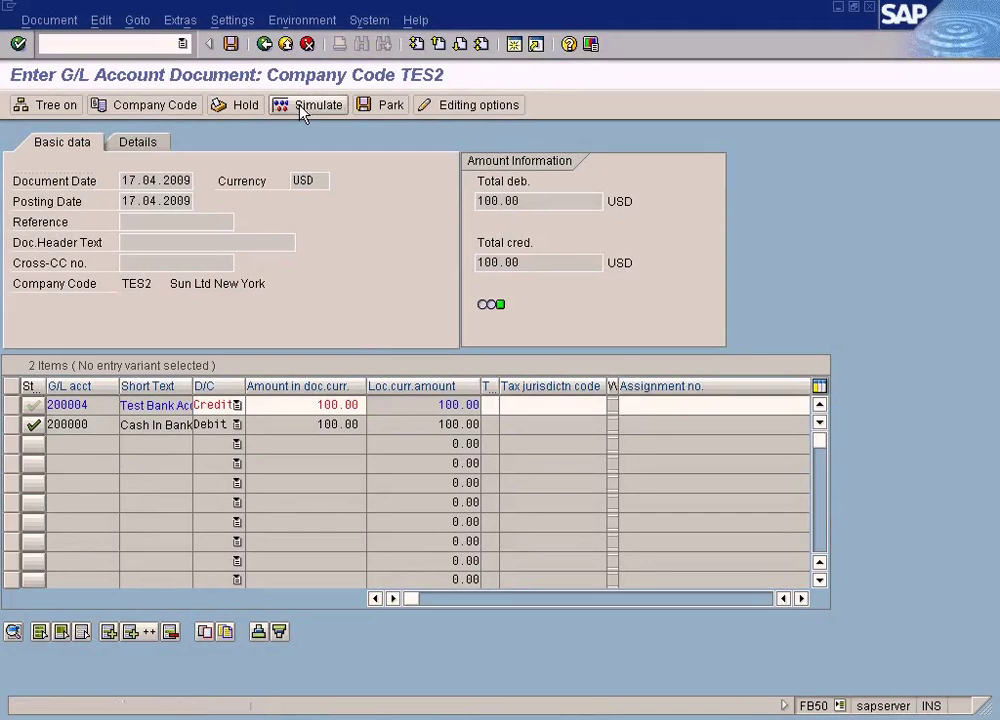
pyautogui.click(264, 44)
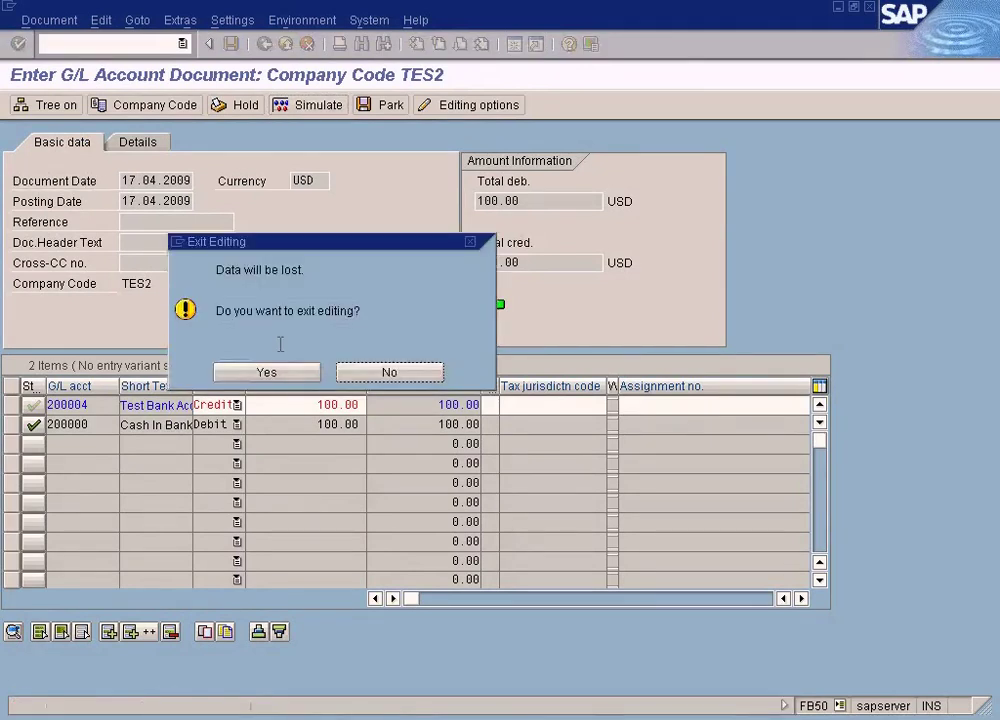
pyautogui.click(266, 373)
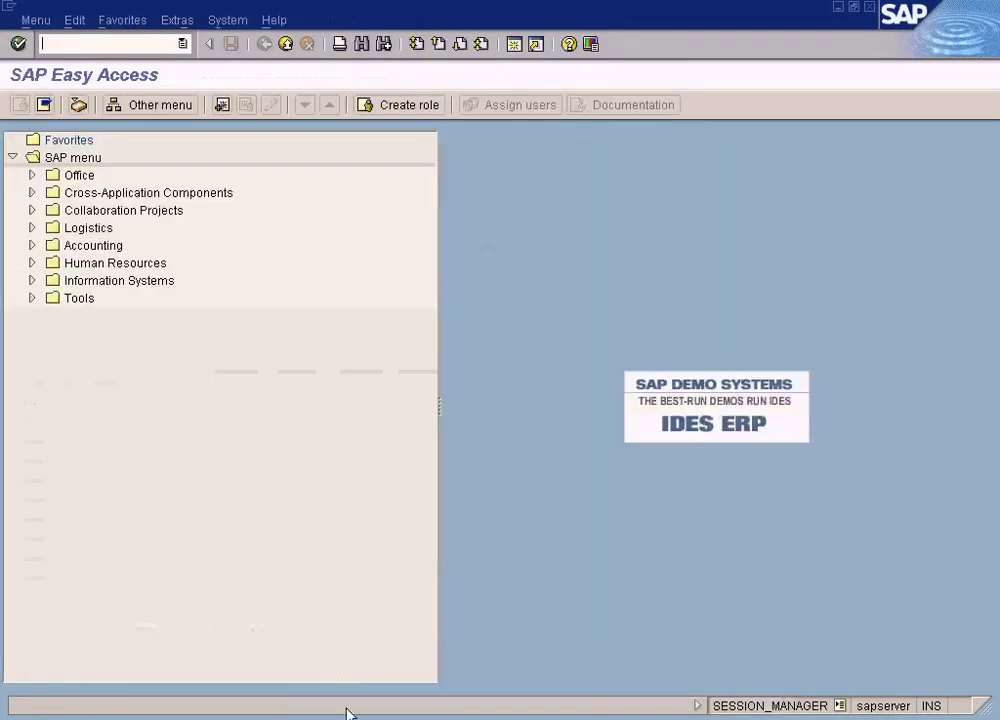
# - Start a new FB50 document in company code TES2 and set the document date to 17.04.2009
pyautogui.click(346, 716)
pyautogui.click(355, 673)
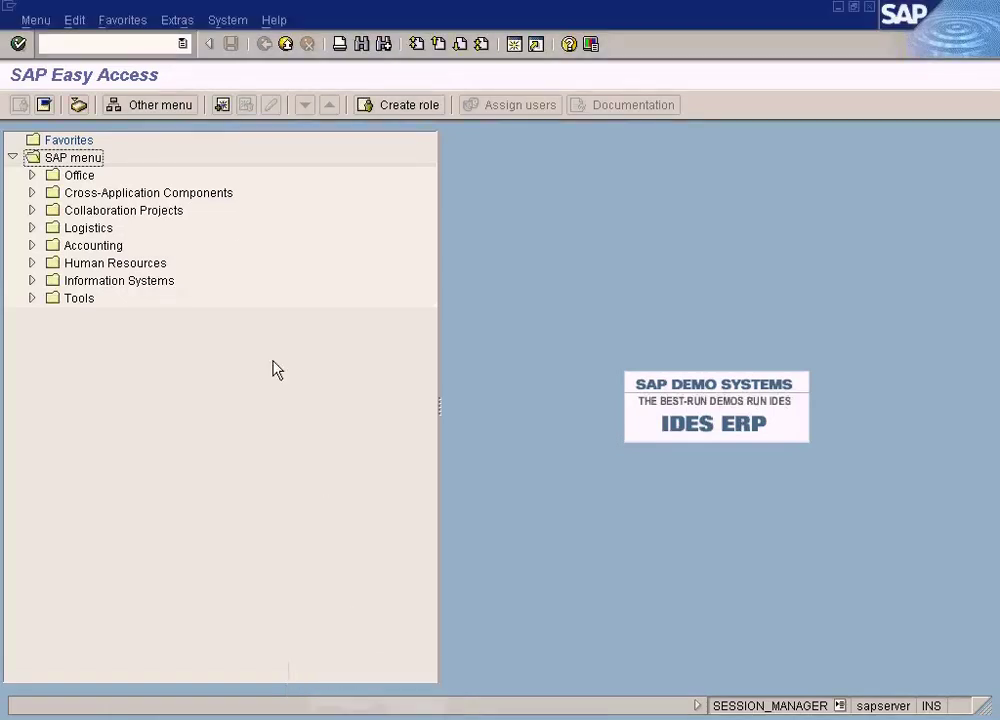
pyautogui.click(170, 42)
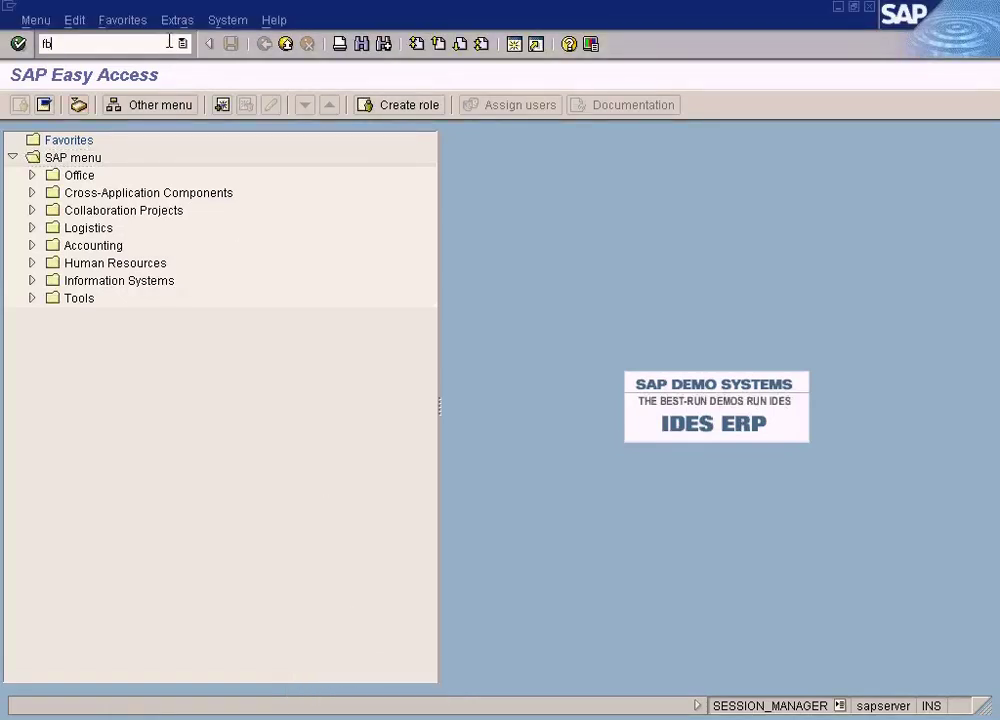
pyautogui.press('Return')
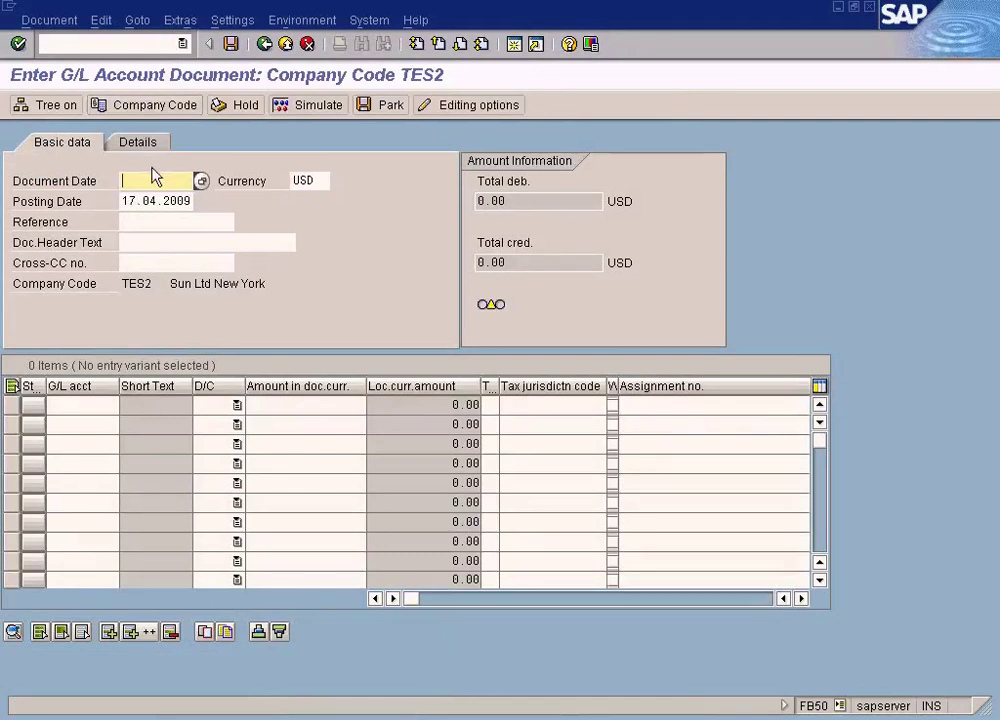
pyautogui.press('Tab')
pyautogui.hotkey('ctrl', 'c')
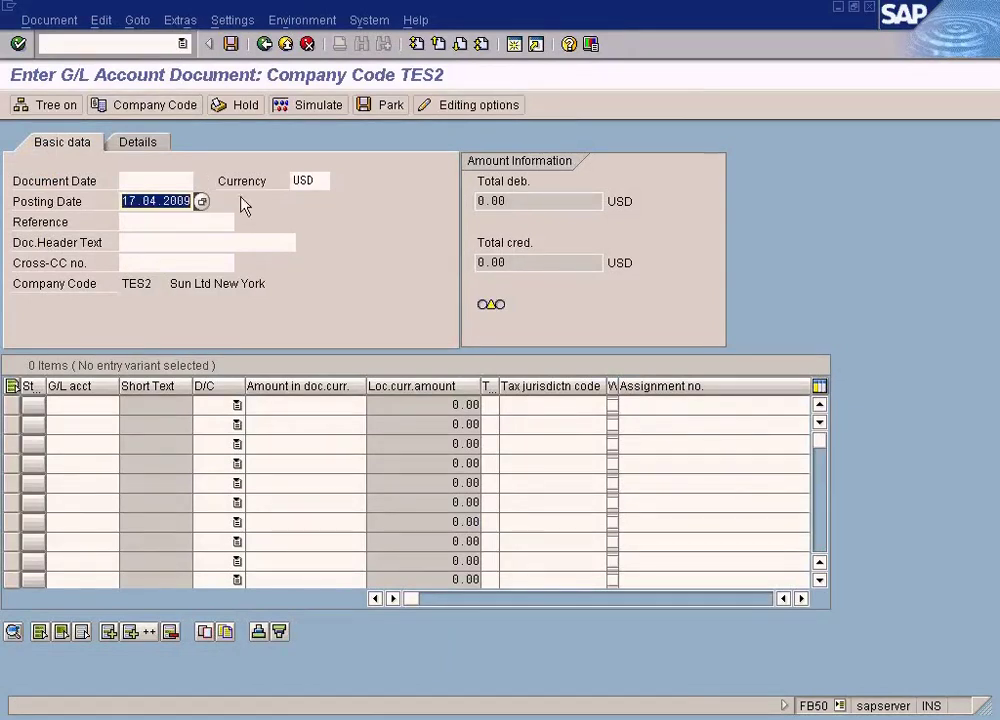
pyautogui.click(176, 180)
pyautogui.hotkey('ctrl', 'v')
# - Enter the first line item of the document as a debit of 100 to account 200004, Test Bank Account
pyautogui.click(61, 407)
pyautogui.click(120, 406)
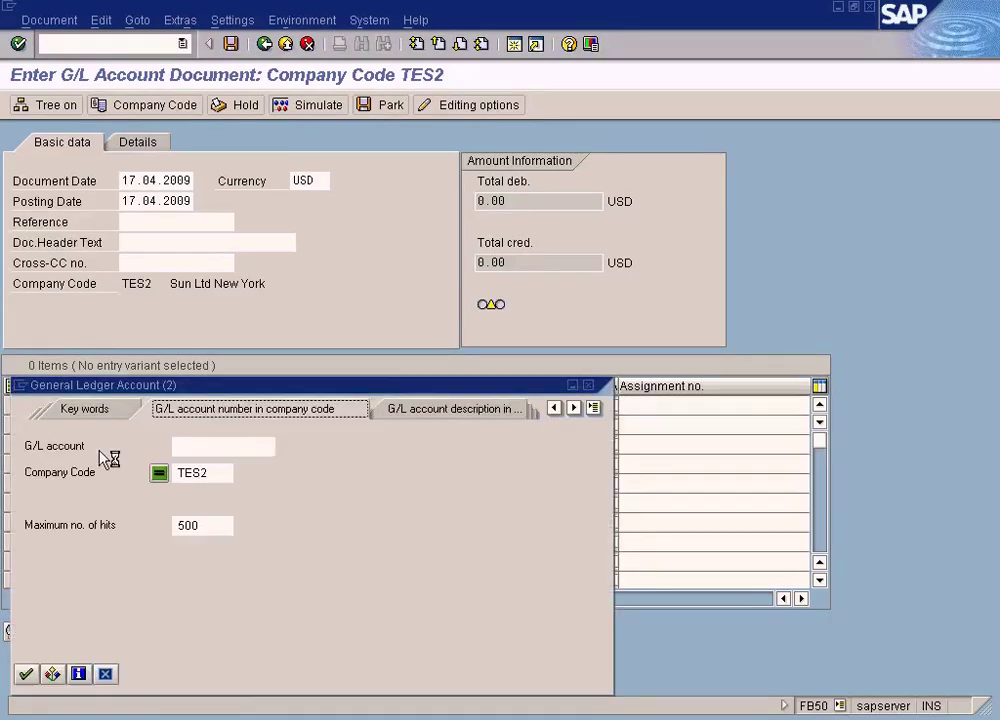
pyautogui.click(25, 673)
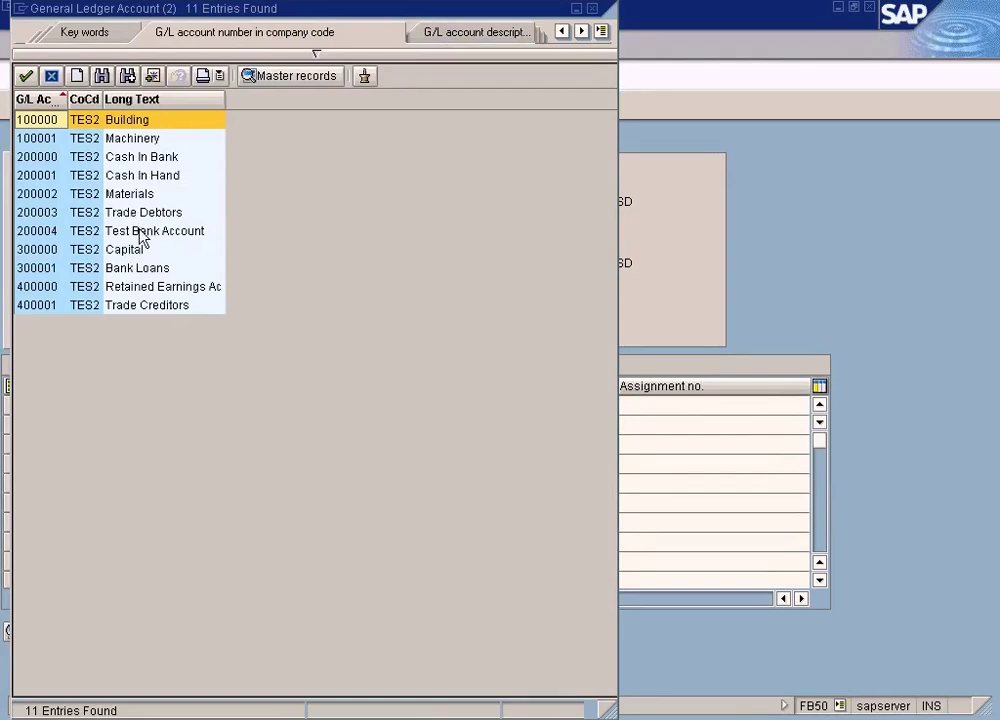
pyautogui.doubleClick(139, 231)
pyautogui.click(222, 405)
pyautogui.press('Down')
pyautogui.click(309, 402)
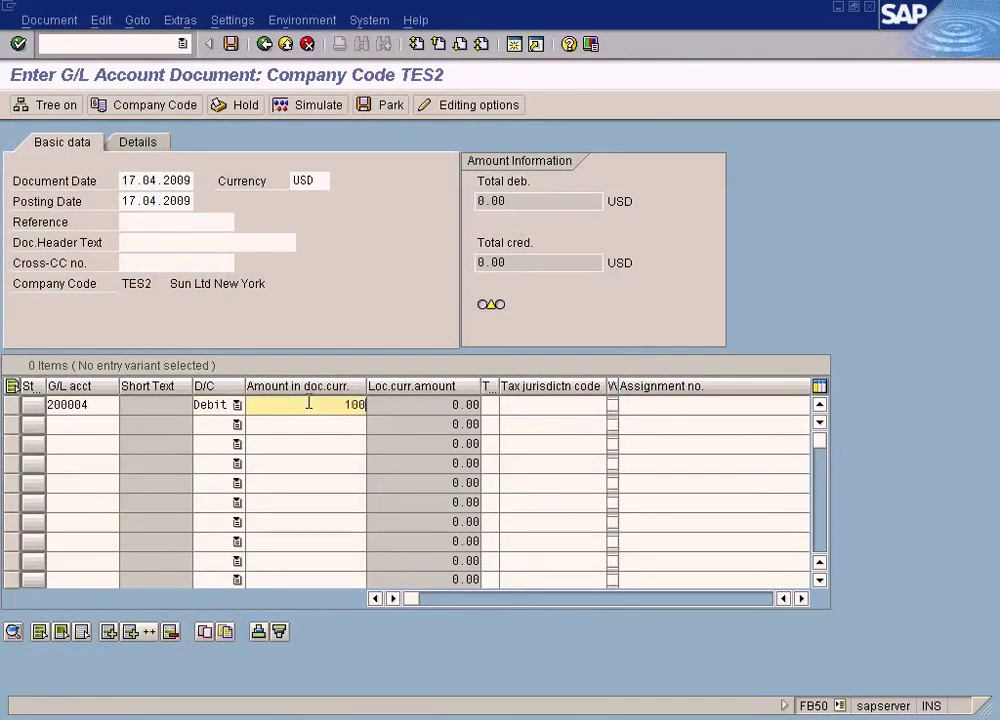
# - Add a second line item crediting account 200000, Cash In Bank, with 100
pyautogui.click(128, 427)
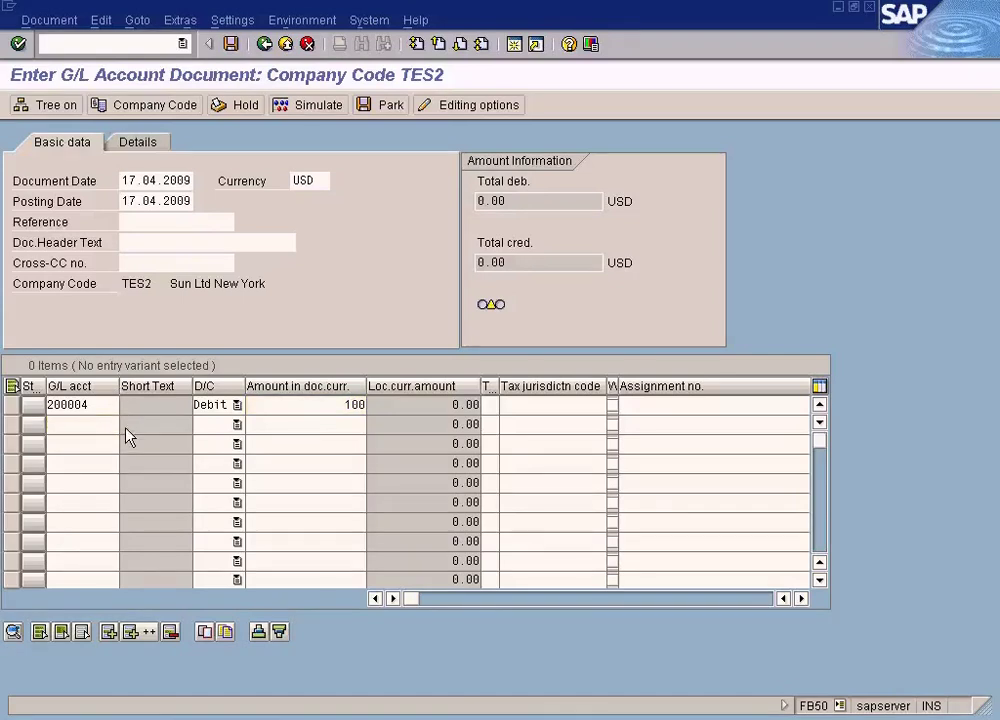
pyautogui.click(25, 694)
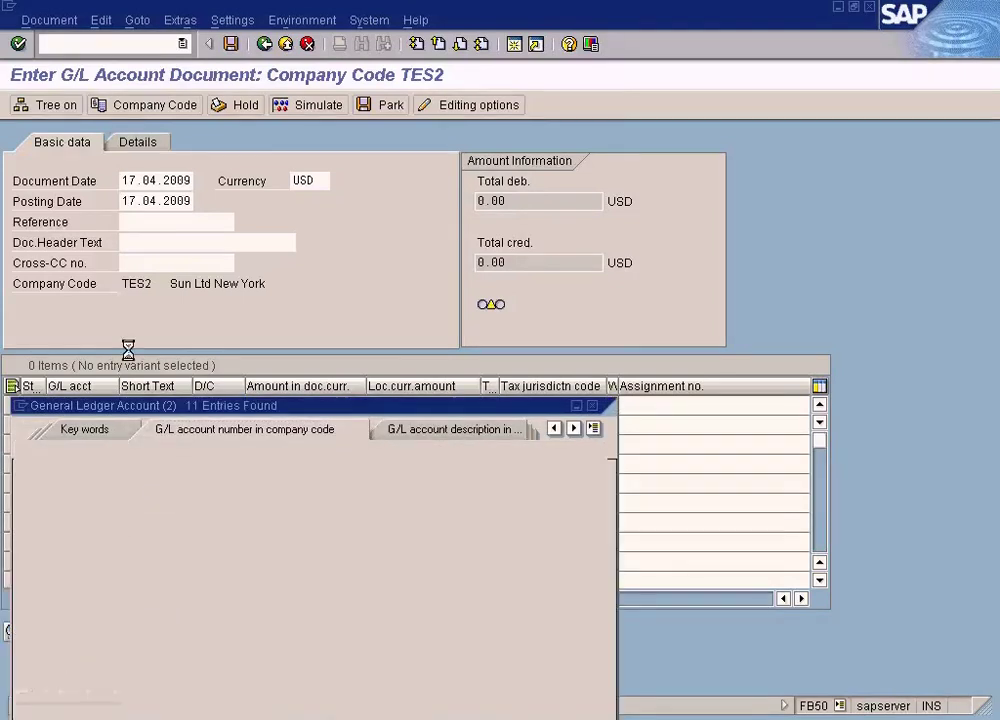
pyautogui.click(164, 160)
pyautogui.click(167, 170)
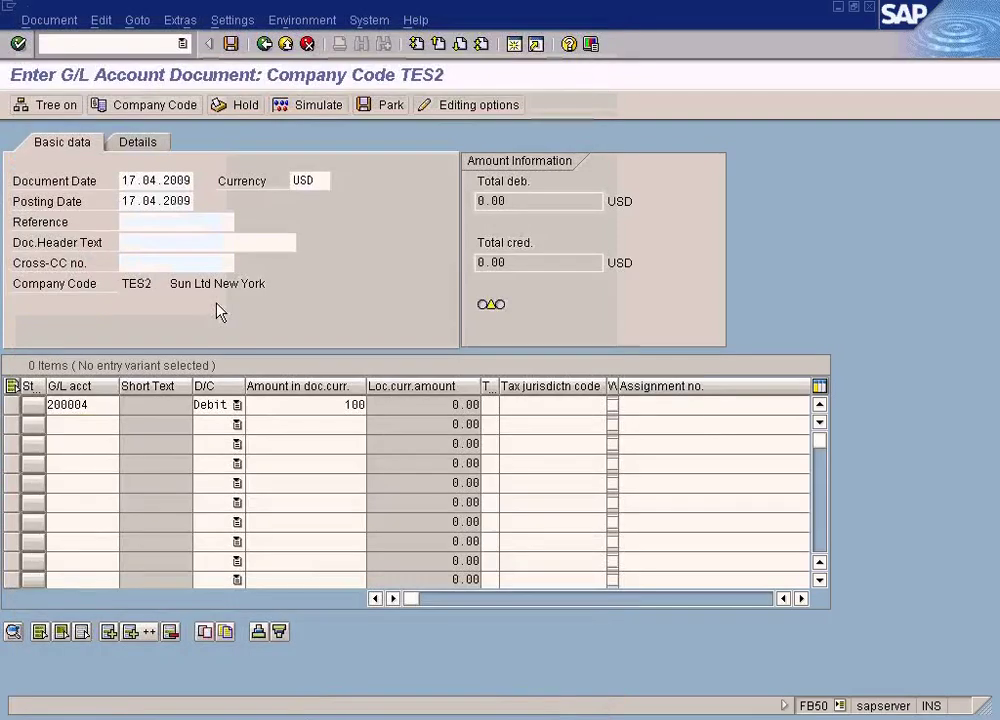
pyautogui.click(237, 424)
pyautogui.click(215, 442)
pyautogui.click(310, 424)
pyautogui.write('100')
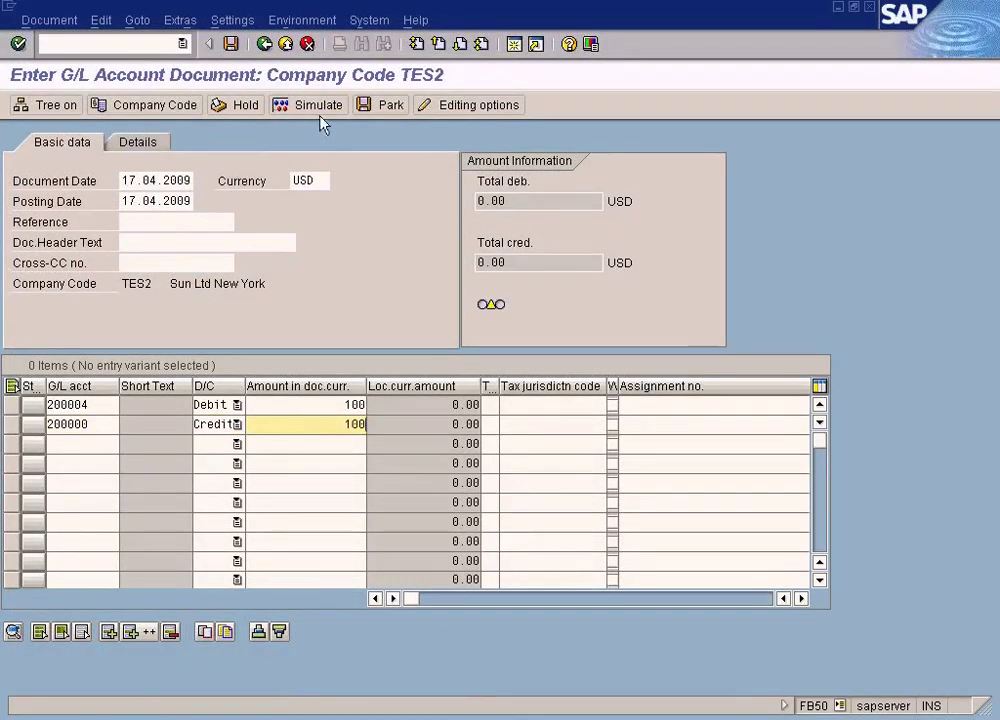
# - Set the due date of the debit item for account 200004 to 17.04.2009 and return to the document
pyautogui.doubleClick(333, 404)
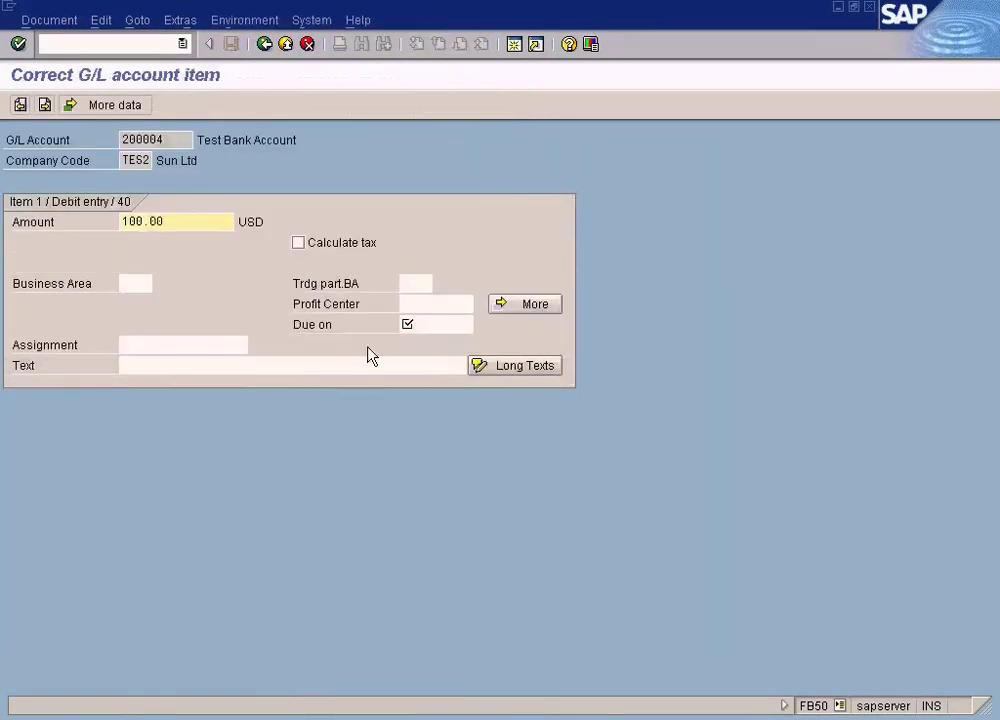
pyautogui.click(413, 324)
pyautogui.write('17.04.2009')
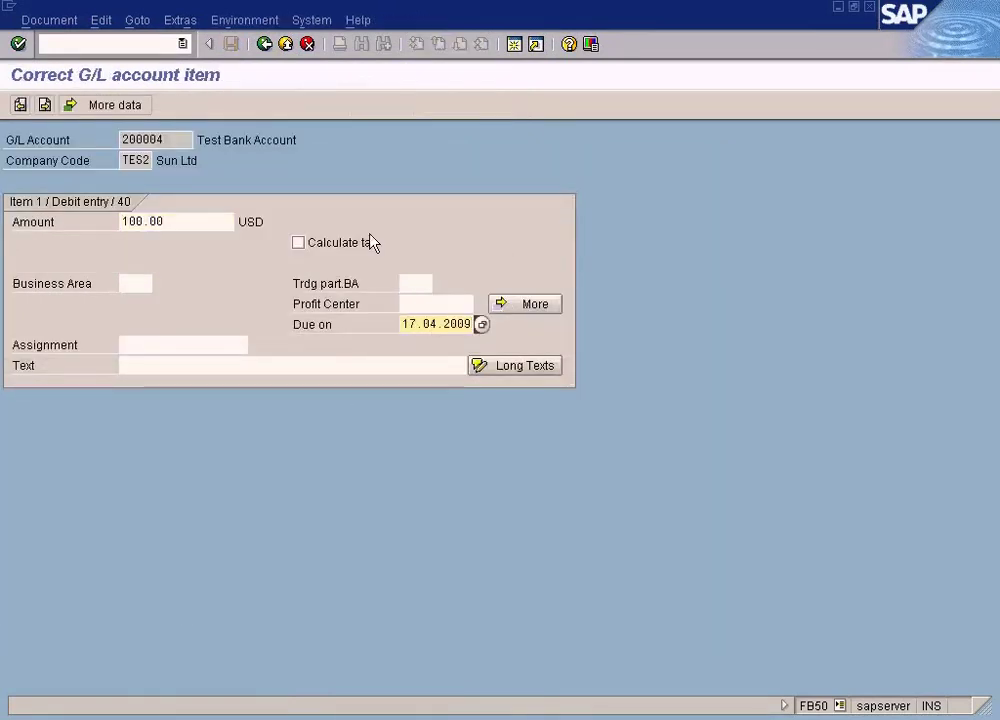
pyautogui.click(264, 44)
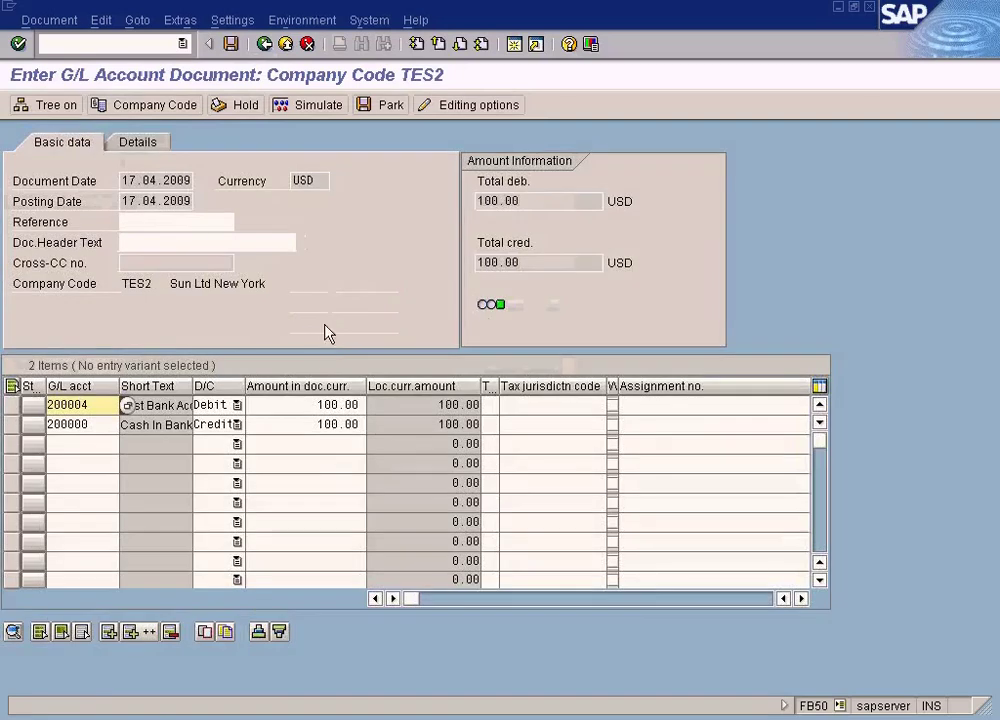
# - Set the due date of the credit item for account 200000 to 17.04.2009 and simulate the document
pyautogui.doubleClick(311, 424)
pyautogui.click(424, 304)
pyautogui.write('17.04.2009')
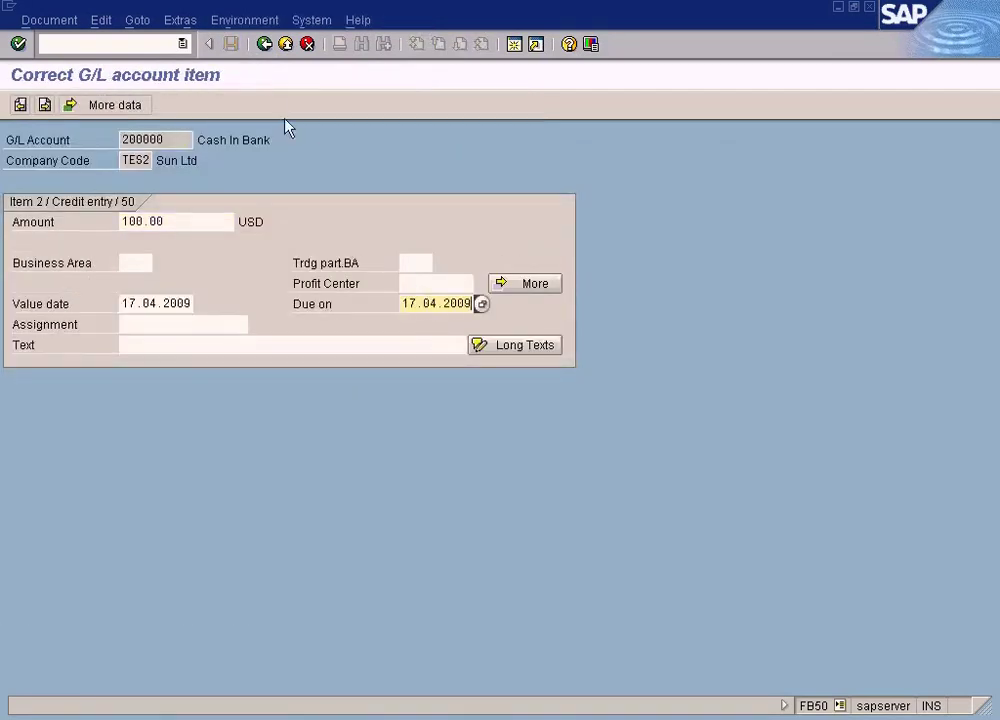
pyautogui.click(264, 45)
pyautogui.click(319, 107)
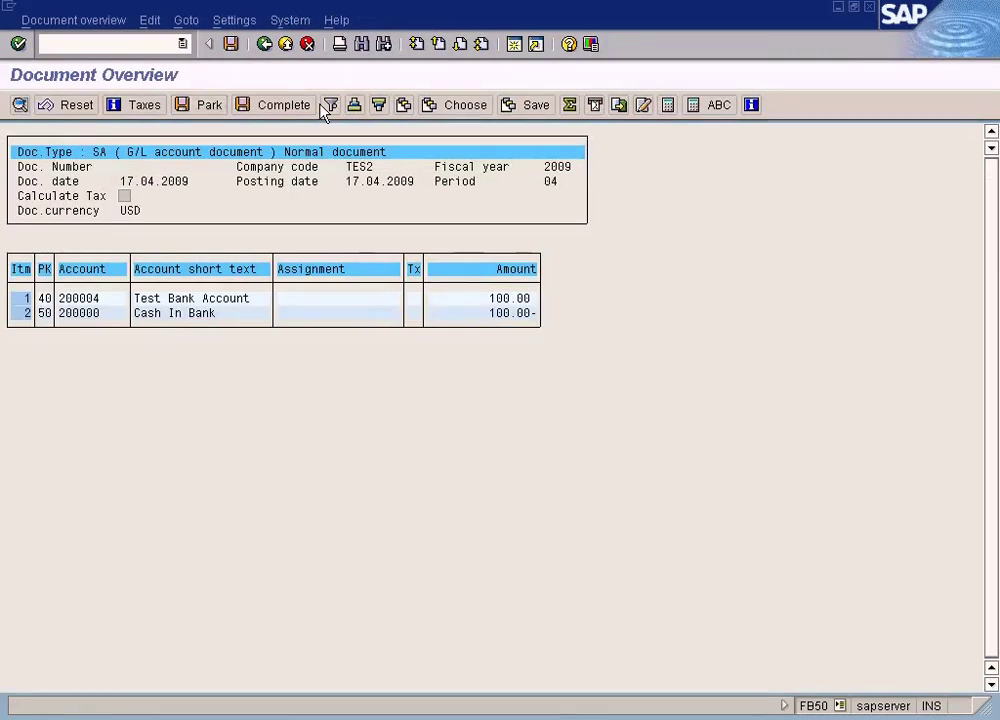
# - Switch to the SAP Easy Access session, check the block settings of account 200004 in central maintenance, and exit
pyautogui.click(370, 716)
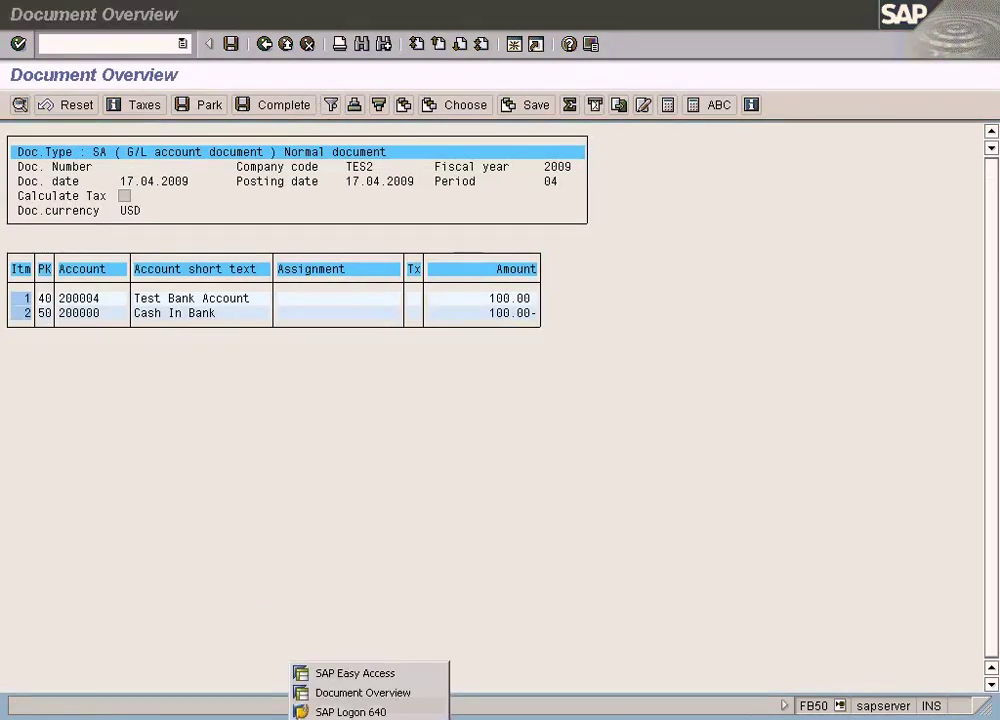
pyautogui.click(372, 672)
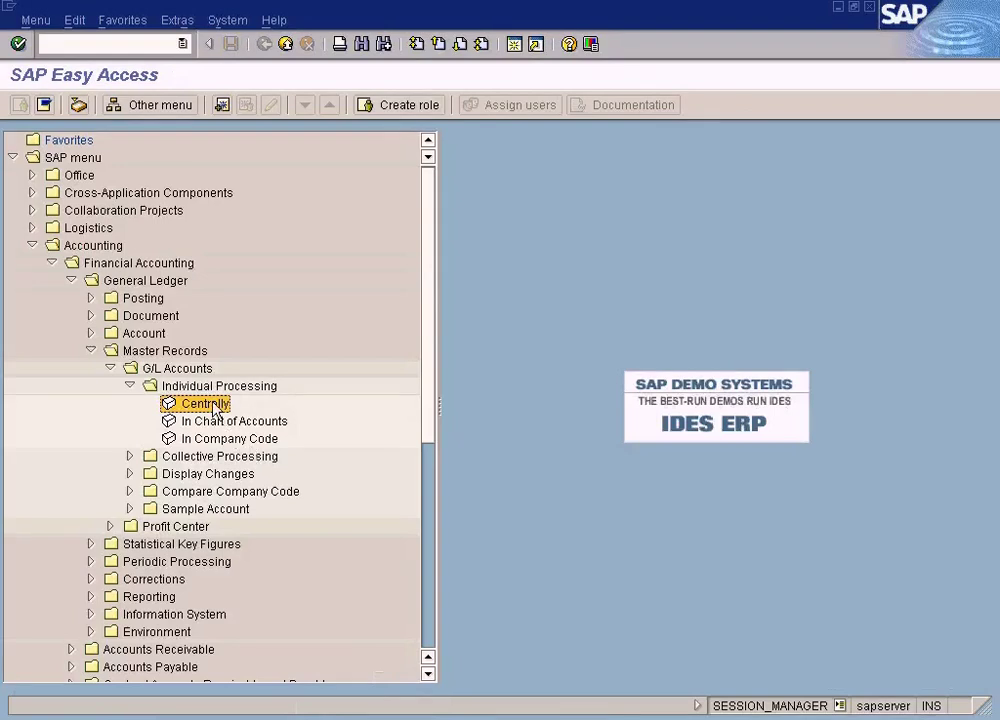
pyautogui.doubleClick(176, 403)
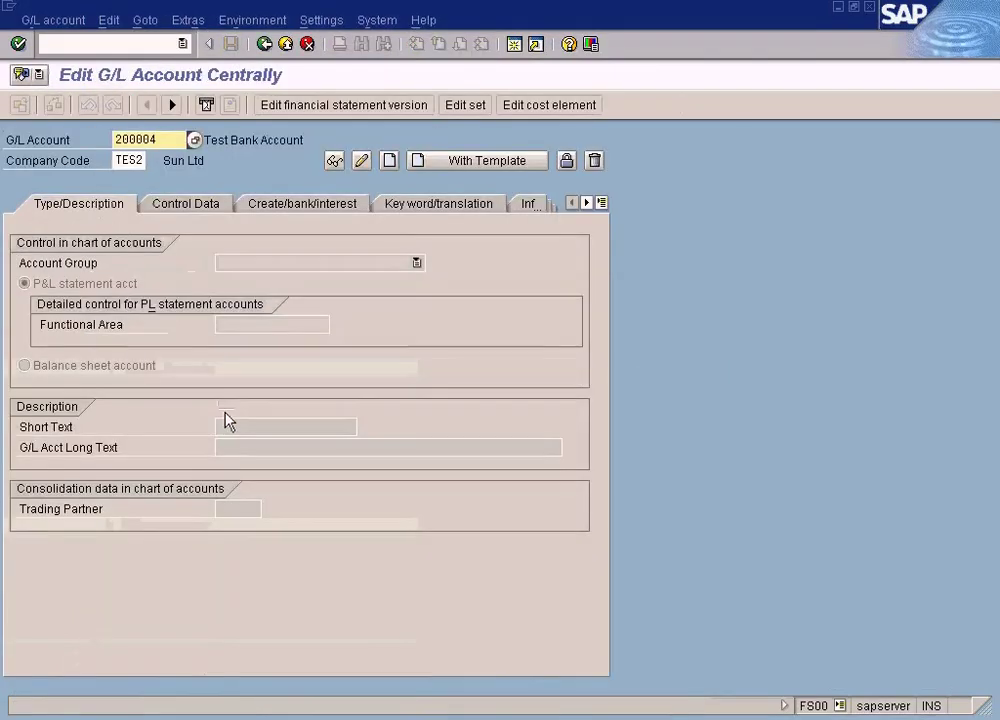
pyautogui.click(45, 20)
pyautogui.click(60, 151)
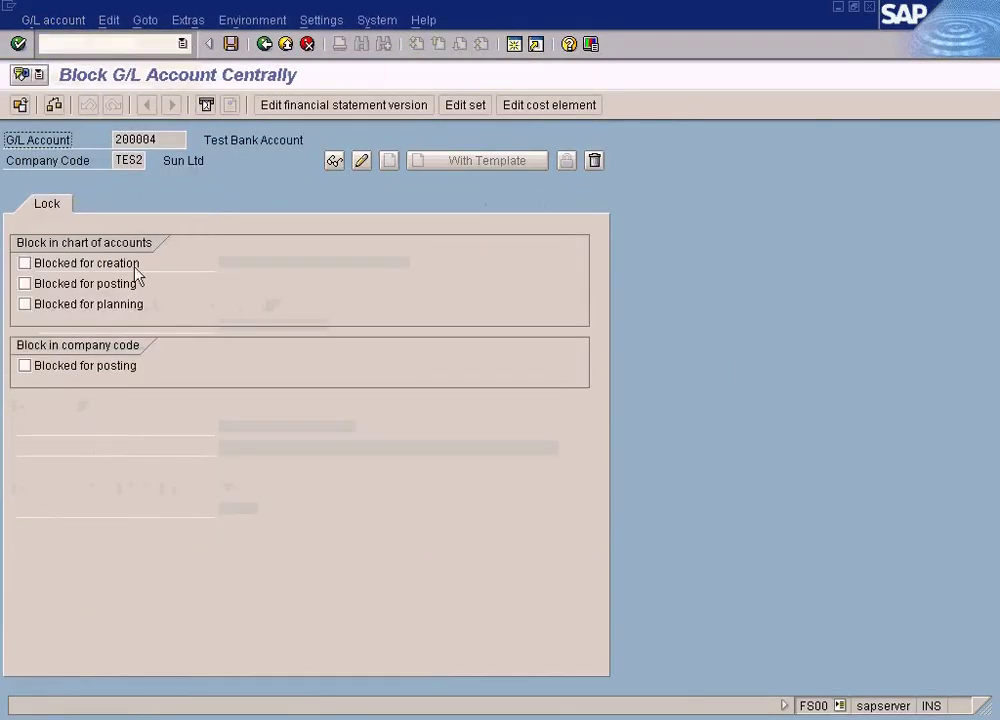
pyautogui.click(287, 45)
# - Check the General Ledger topics in the Word training outline and return to the SAP Easy Access session
pyautogui.hotkey('alt', 'Tab')
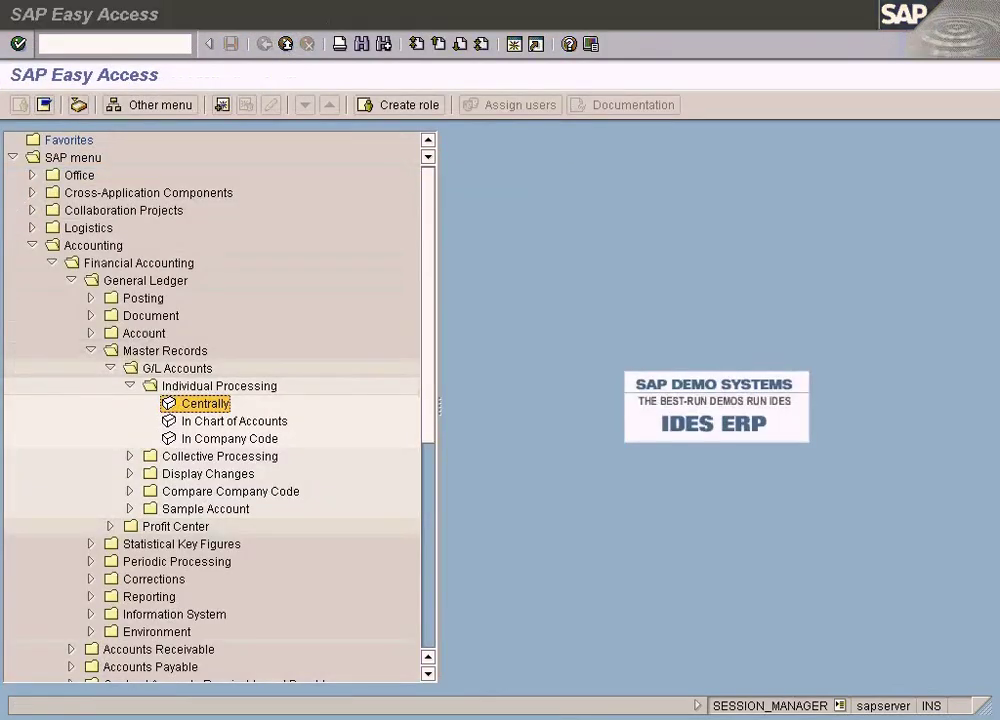
pyautogui.click(437, 713)
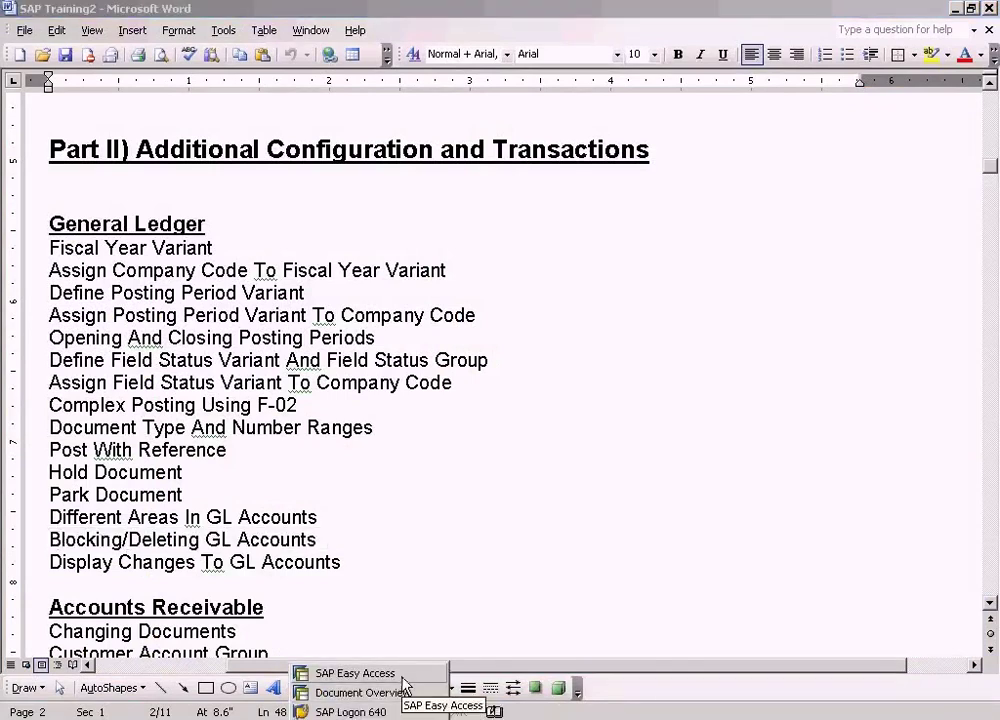
pyautogui.click(356, 674)
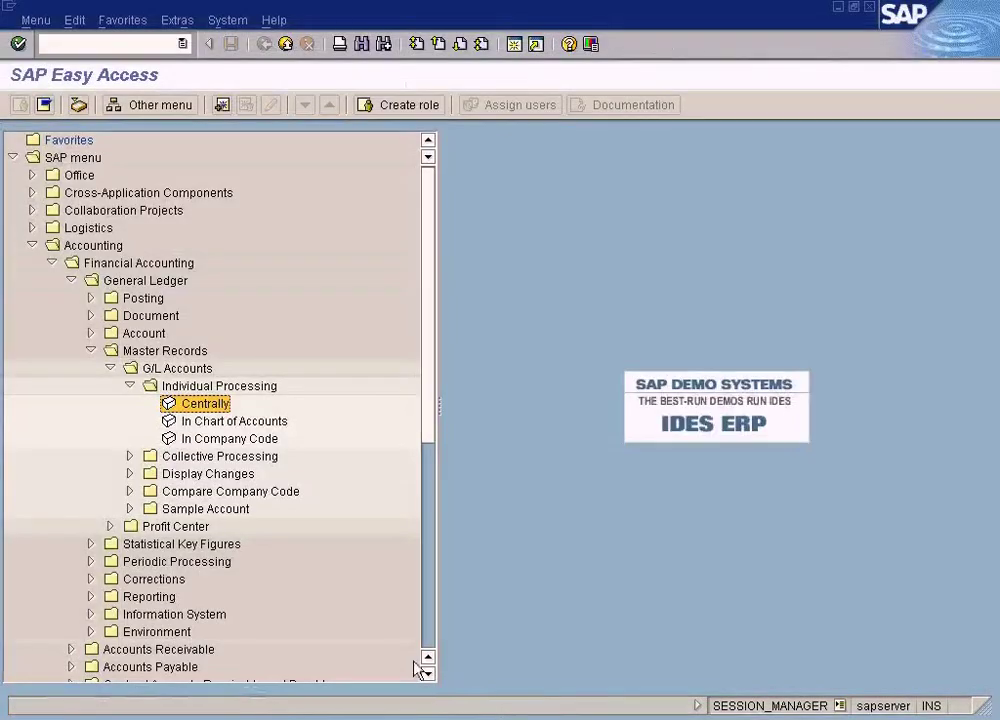
# - Mark account 200004 for deletion in company code TES2 through central maintenance, save it despite the warning, and leave the account
pyautogui.doubleClick(219, 405)
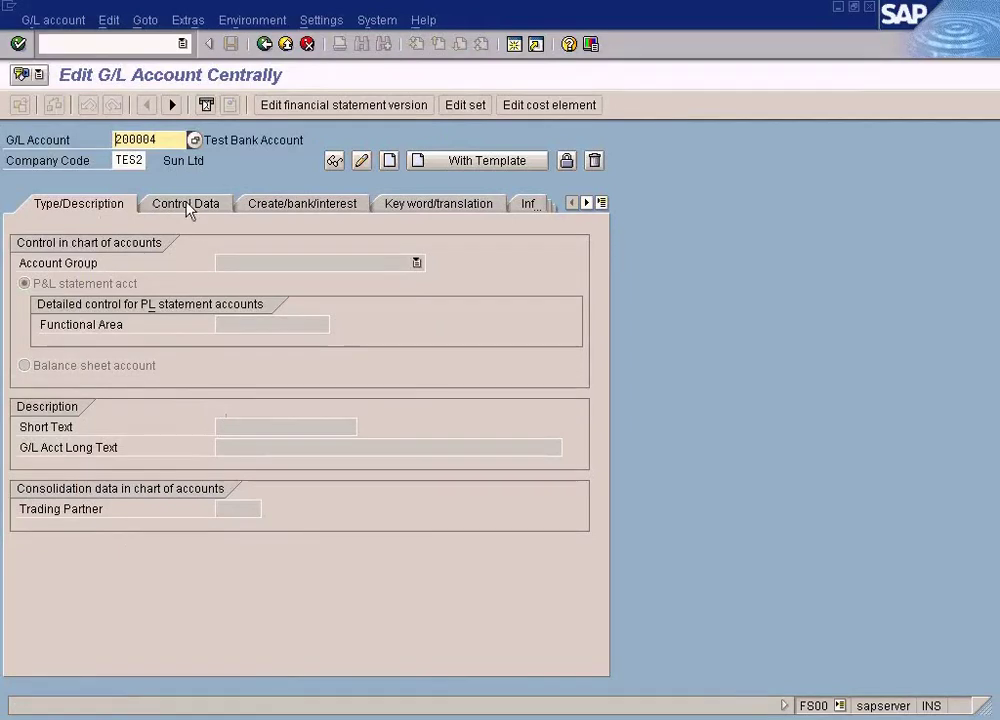
pyautogui.click(77, 22)
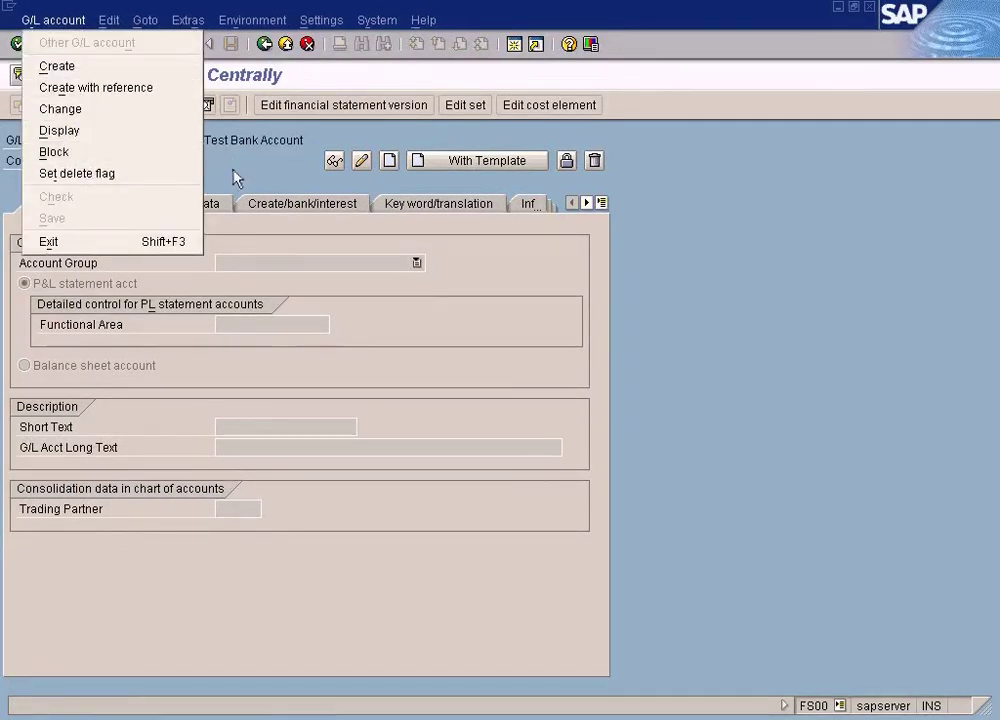
pyautogui.click(78, 24)
pyautogui.click(80, 22)
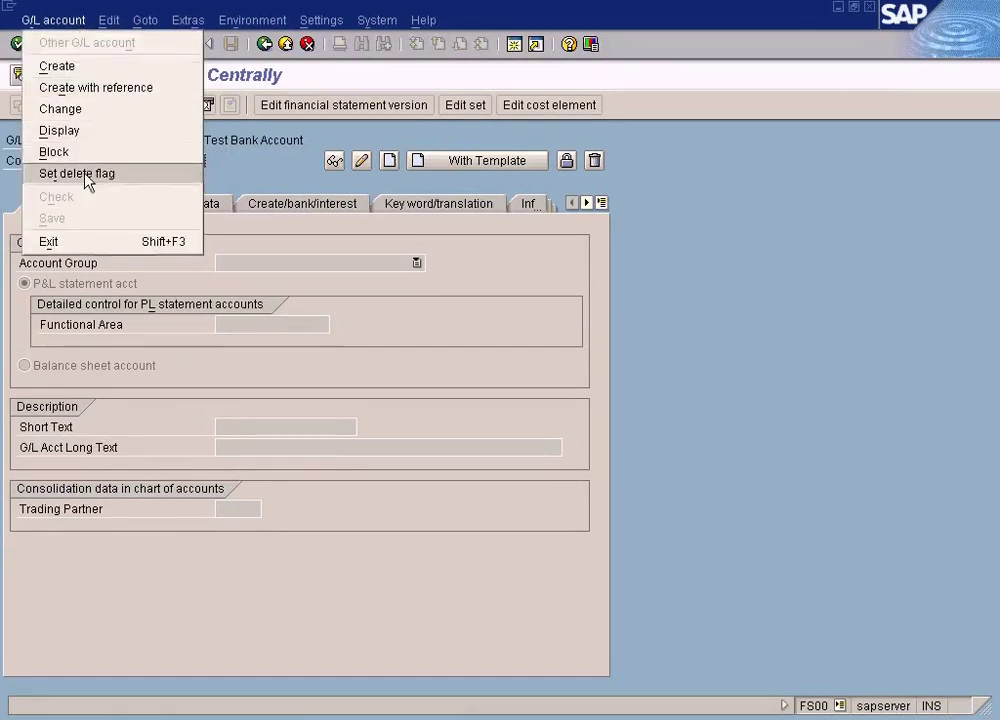
pyautogui.click(217, 205)
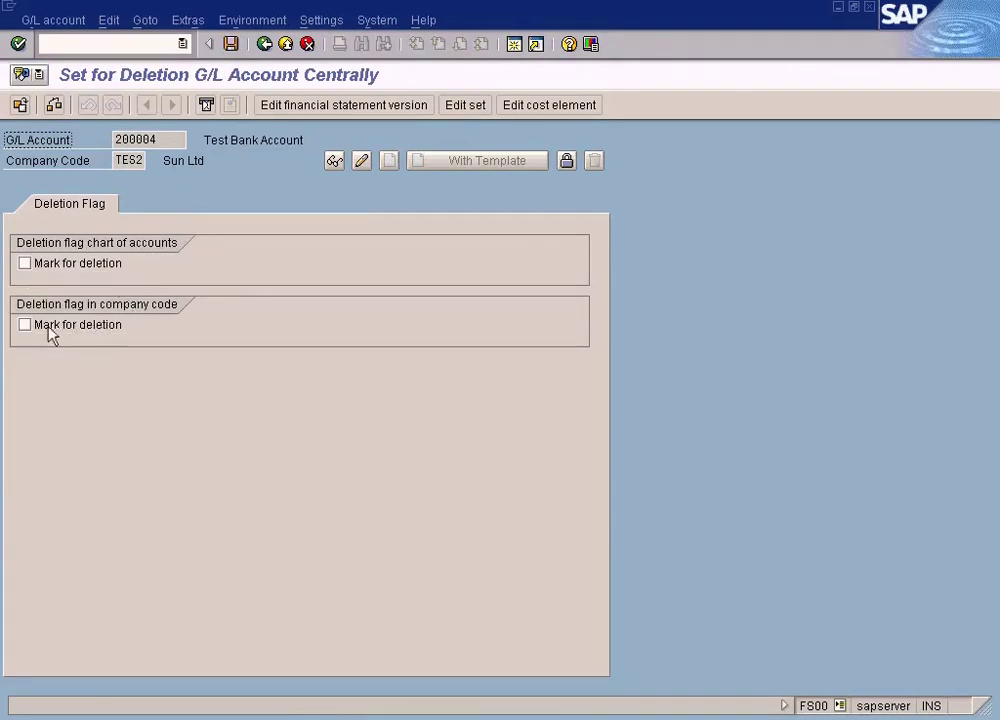
pyautogui.doubleClick(128, 160)
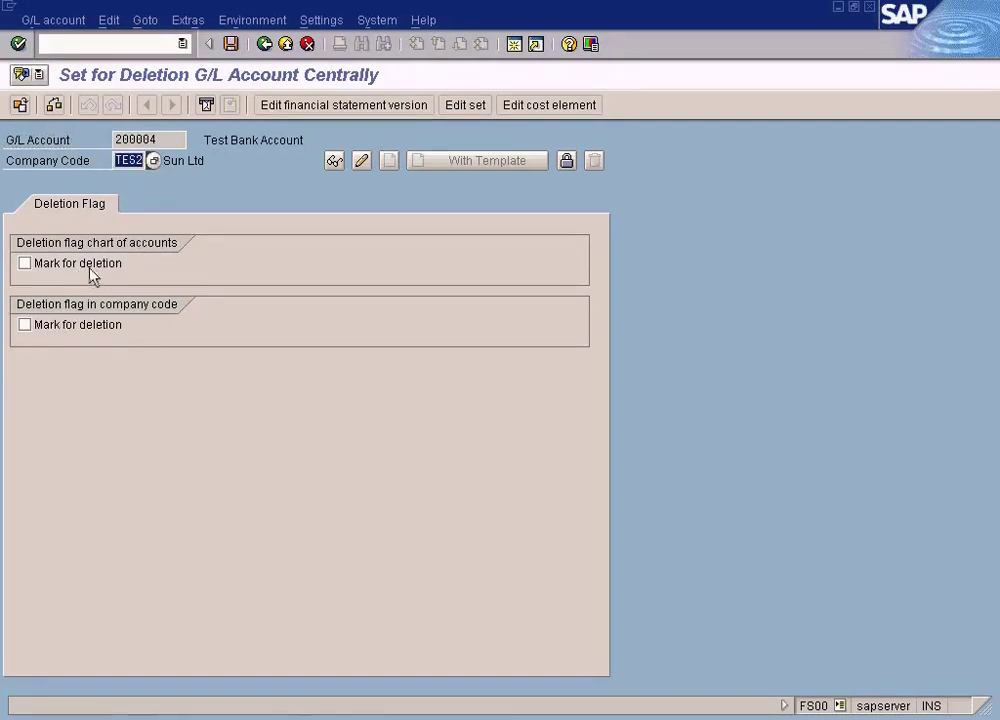
pyautogui.doubleClick(170, 139)
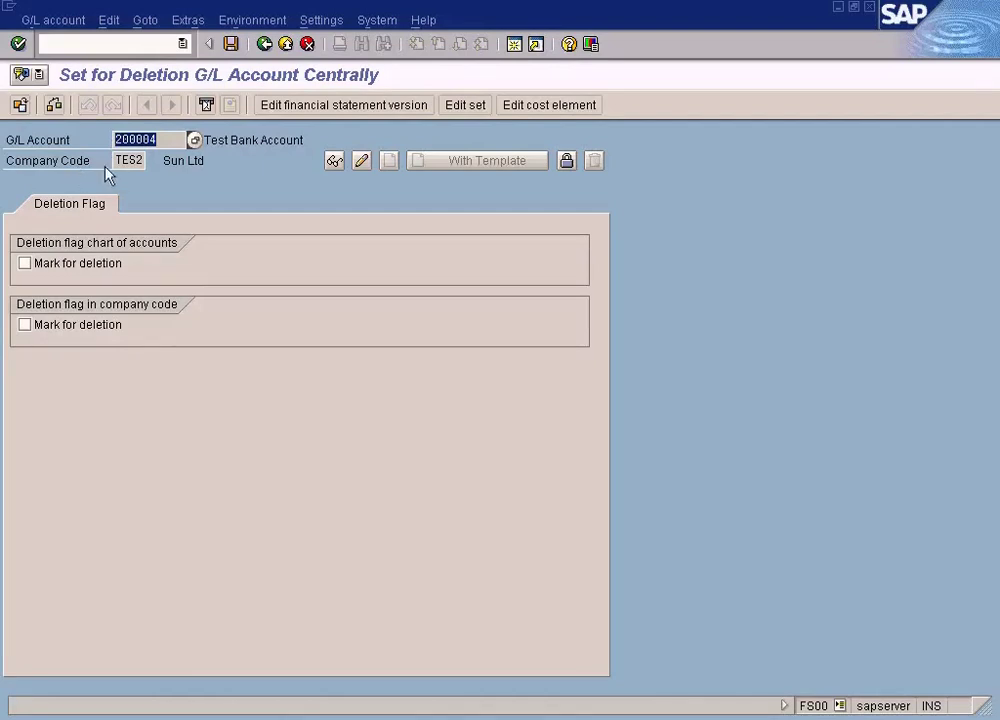
pyautogui.click(55, 327)
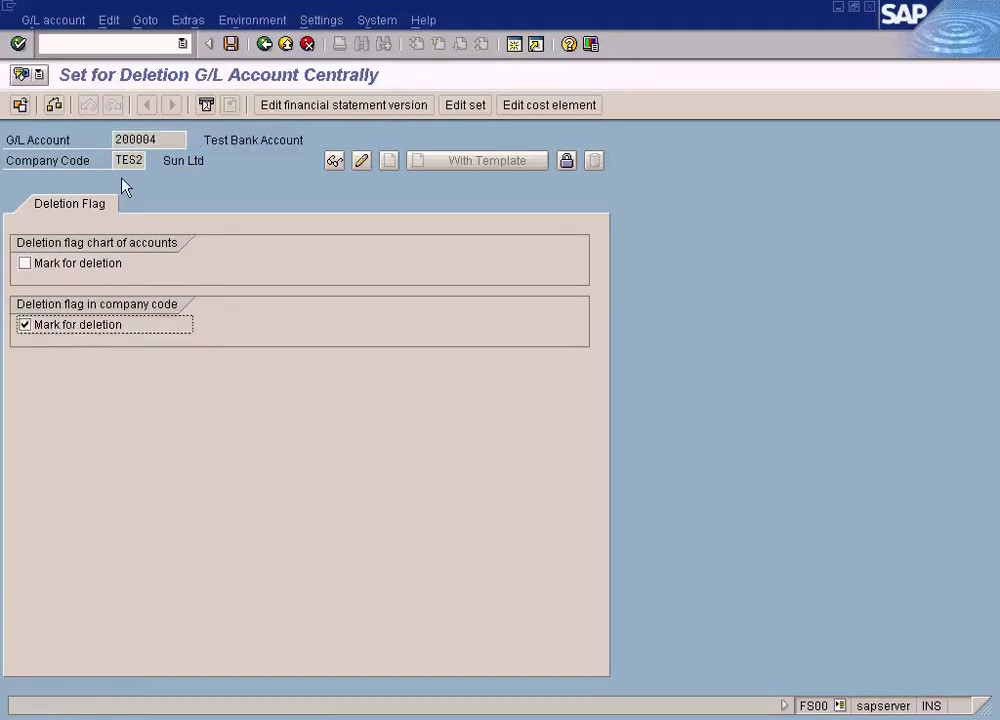
pyautogui.click(231, 45)
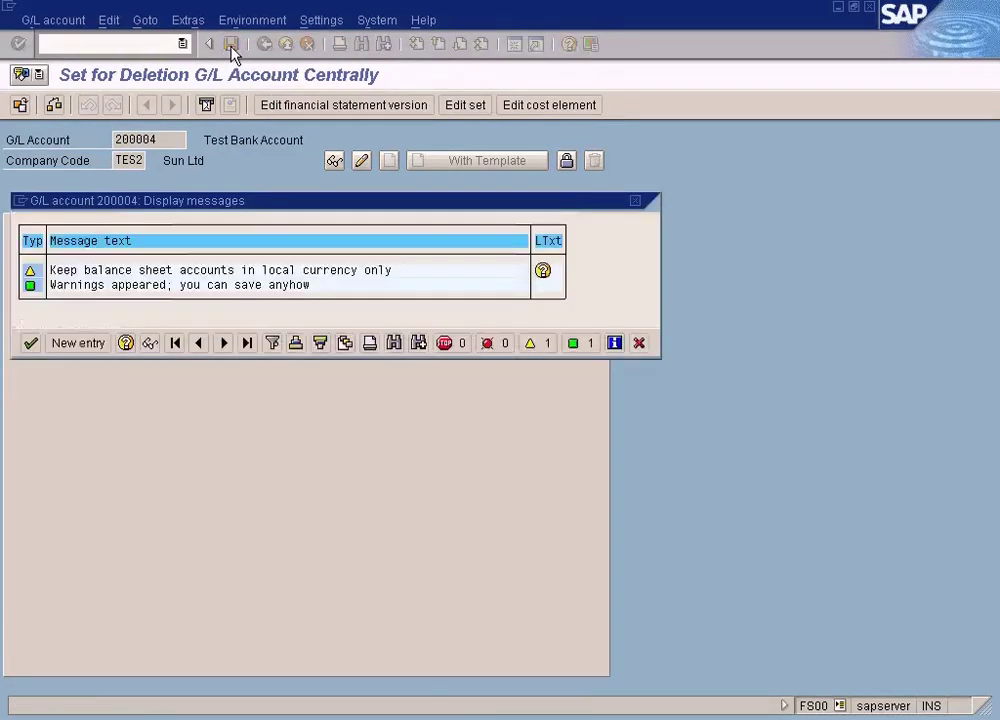
pyautogui.click(31, 343)
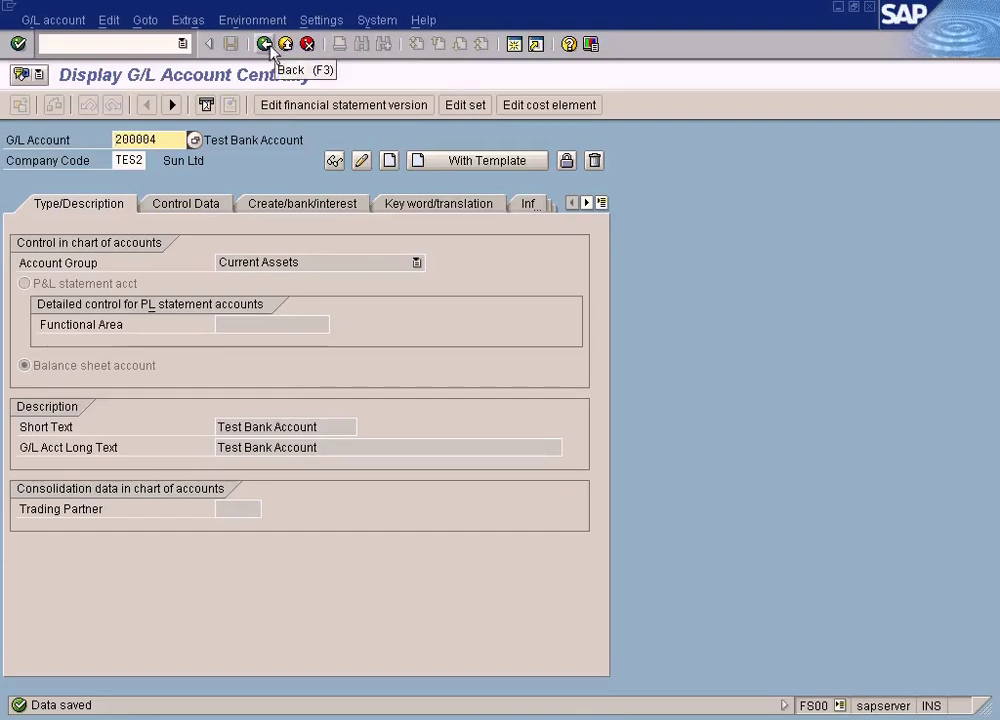
pyautogui.click(264, 44)
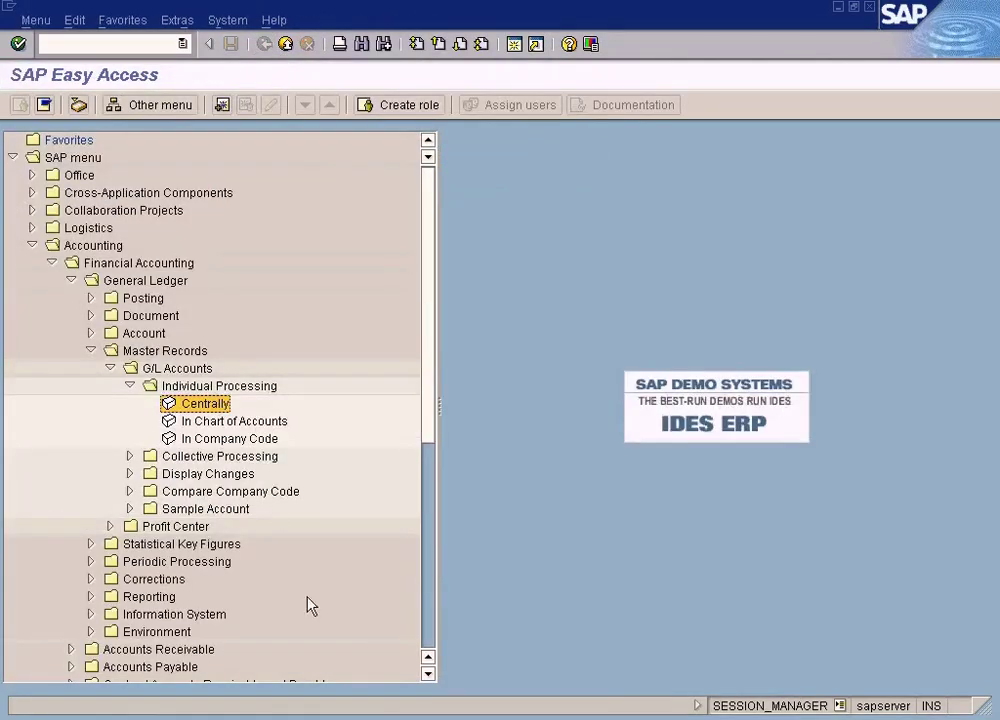
# - Display account 200004 centrally, review its control data, bank and interest data and deletion flags, and exit
pyautogui.doubleClick(216, 412)
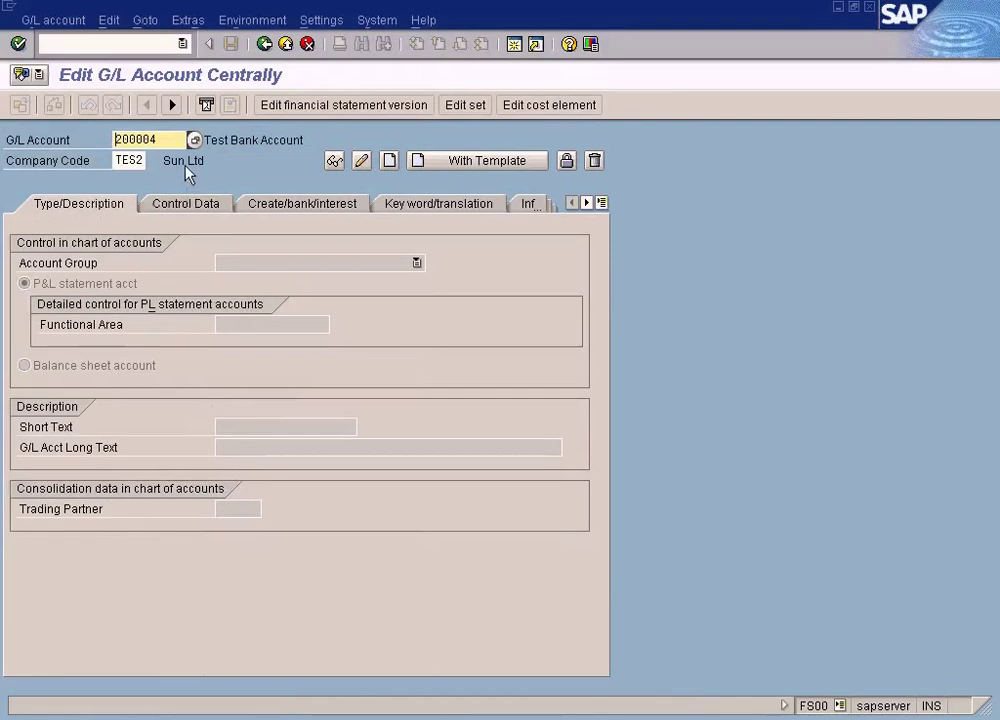
pyautogui.press('Return')
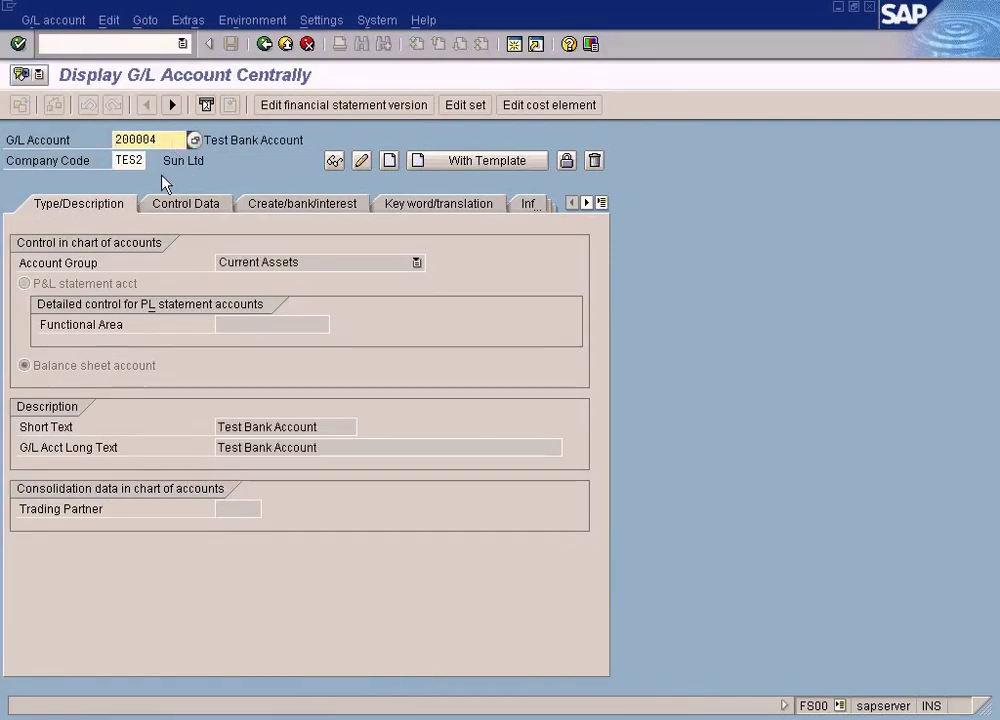
pyautogui.click(194, 203)
pyautogui.click(276, 207)
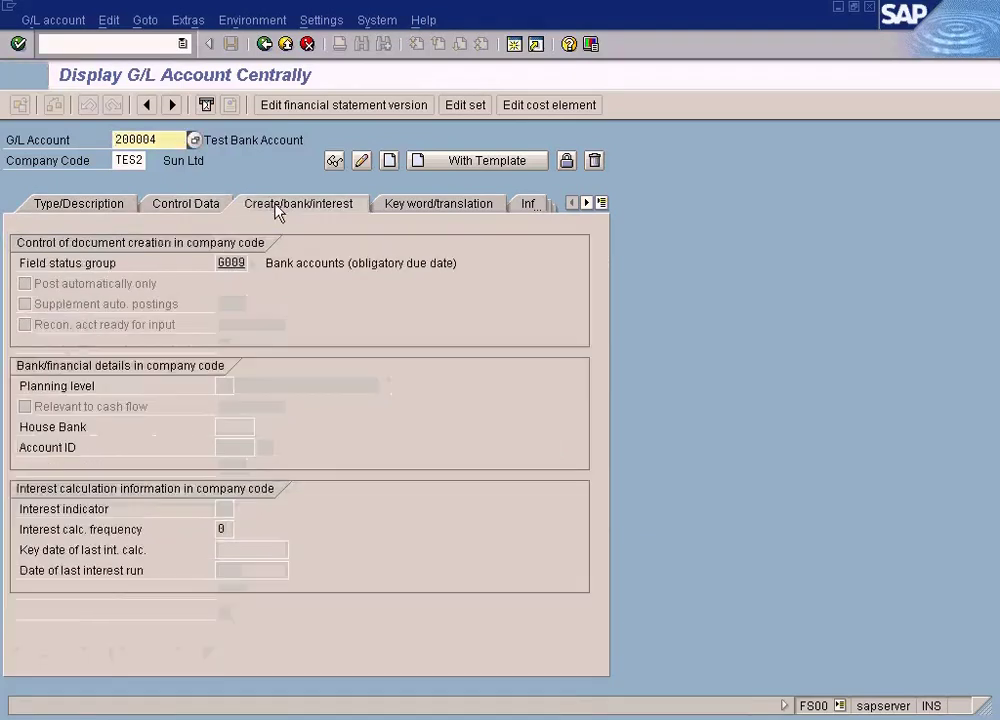
pyautogui.click(55, 20)
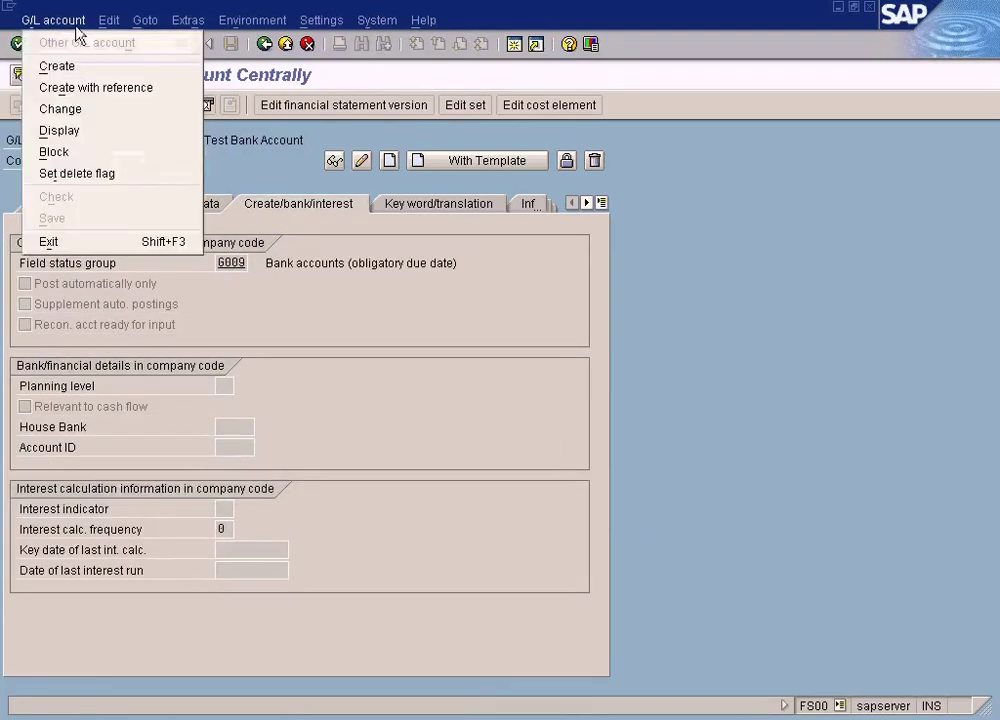
pyautogui.click(95, 181)
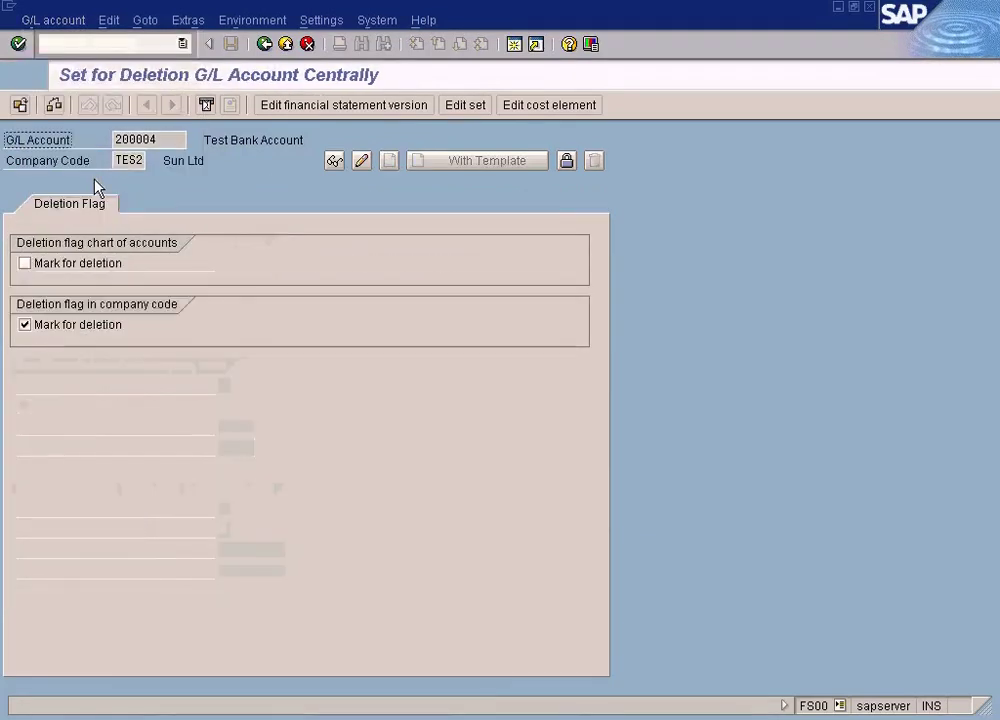
pyautogui.click(285, 44)
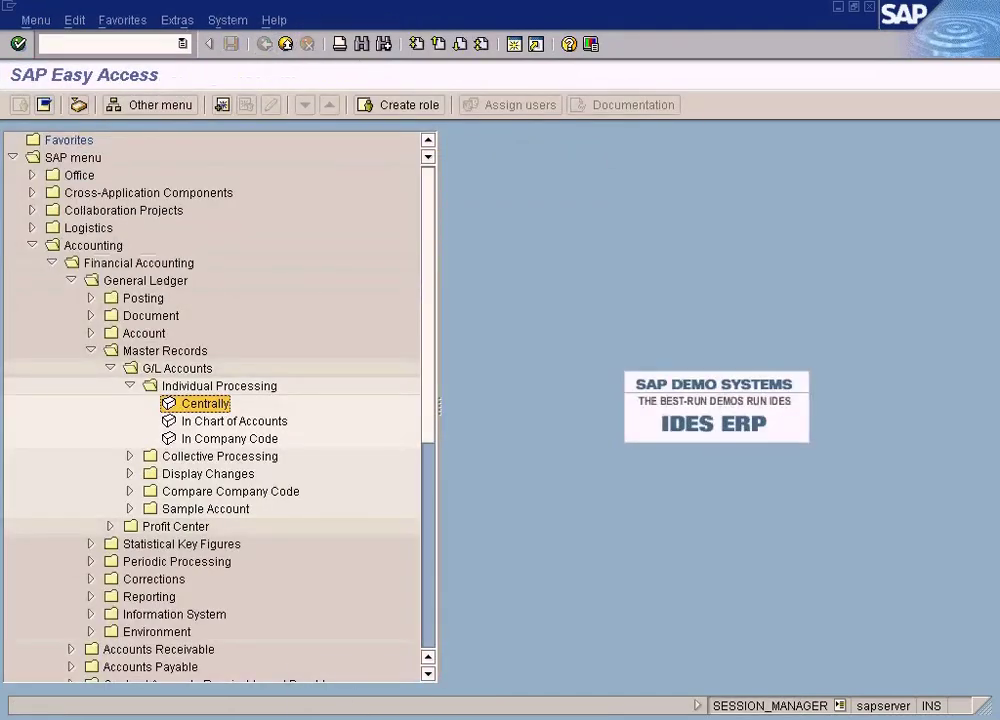
# - Switch to the FB50 session, simulate the document again, read the help for the deletion-flag message, and continue to the document overview
pyautogui.click(362, 691)
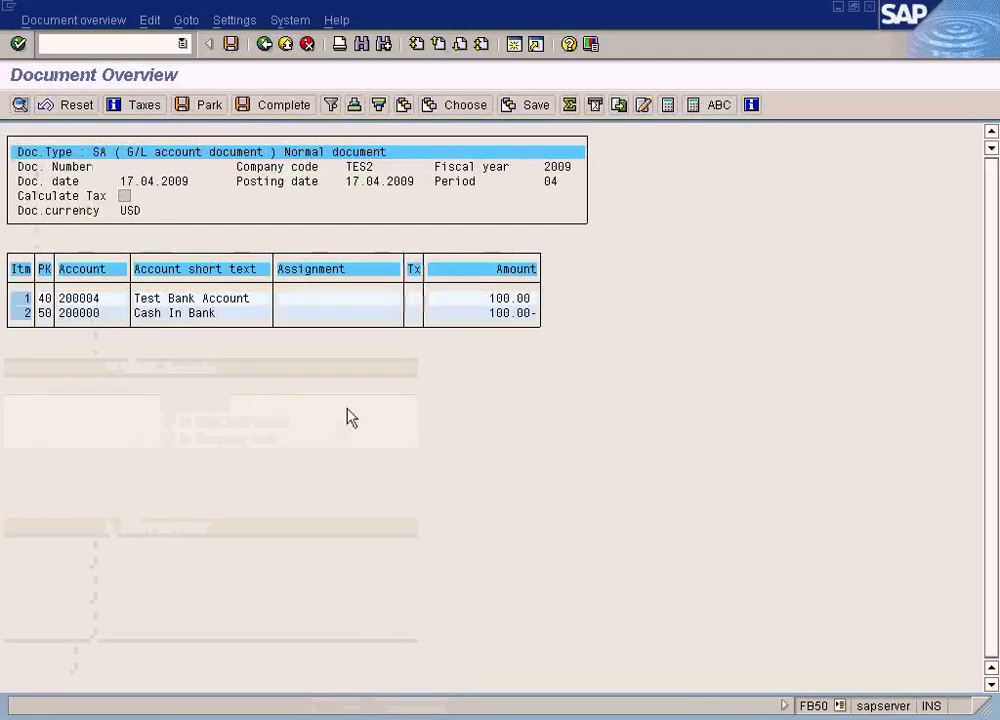
pyautogui.click(266, 46)
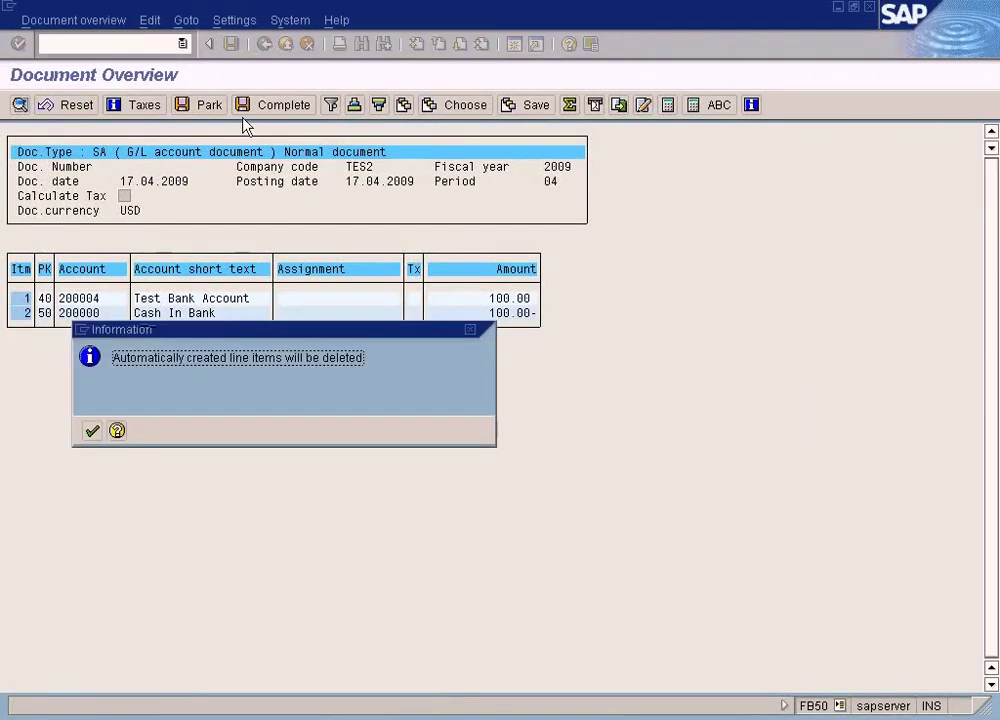
pyautogui.click(91, 431)
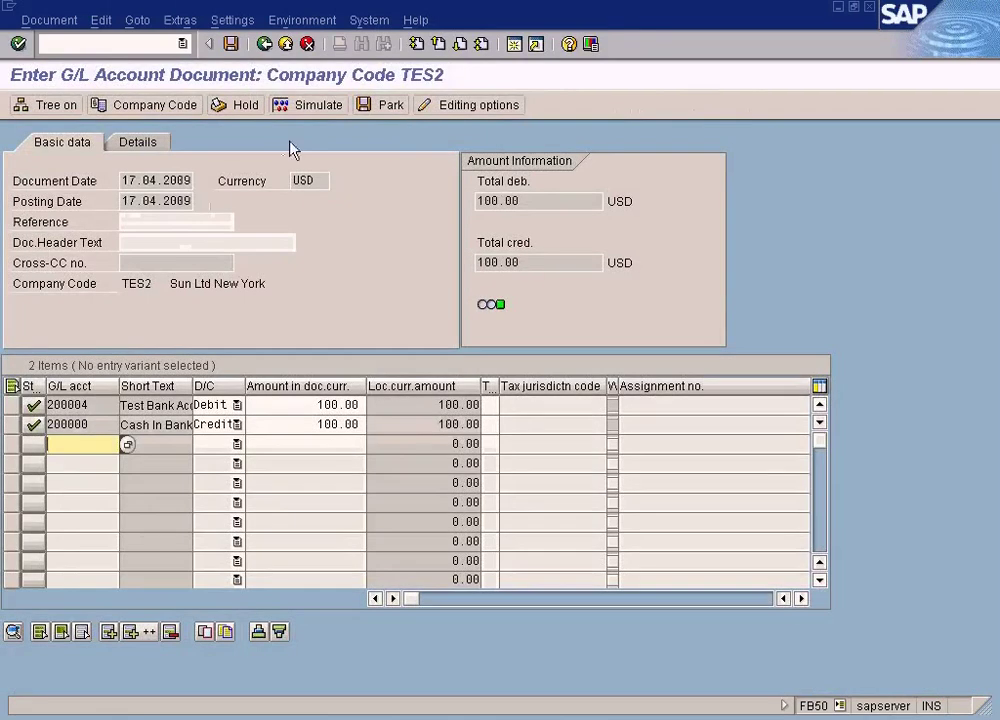
pyautogui.click(313, 110)
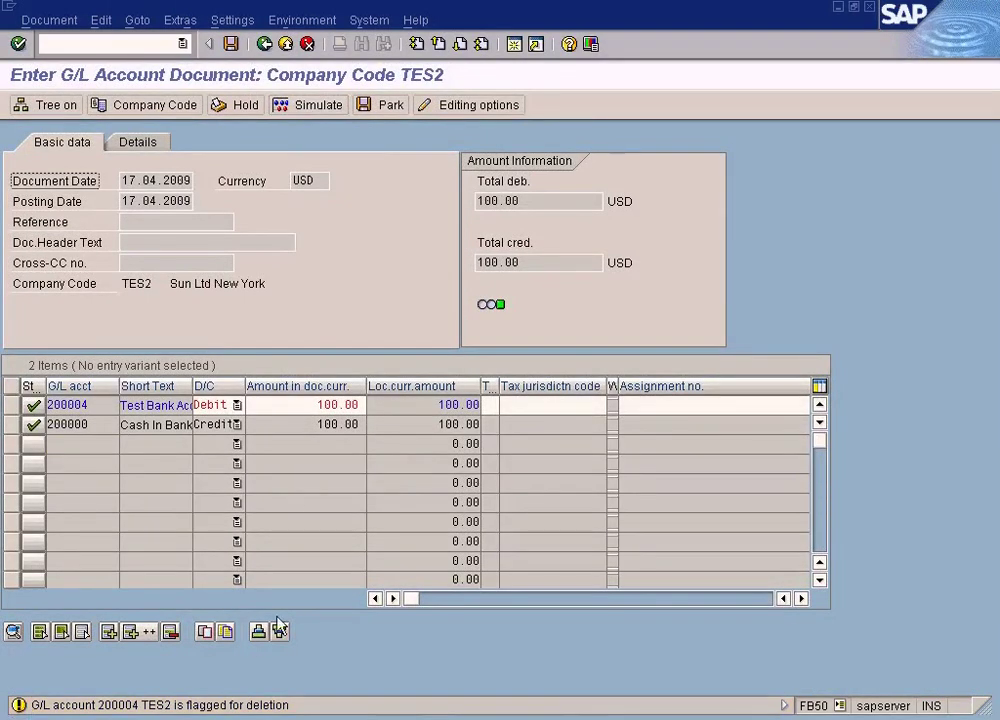
pyautogui.press('Return')
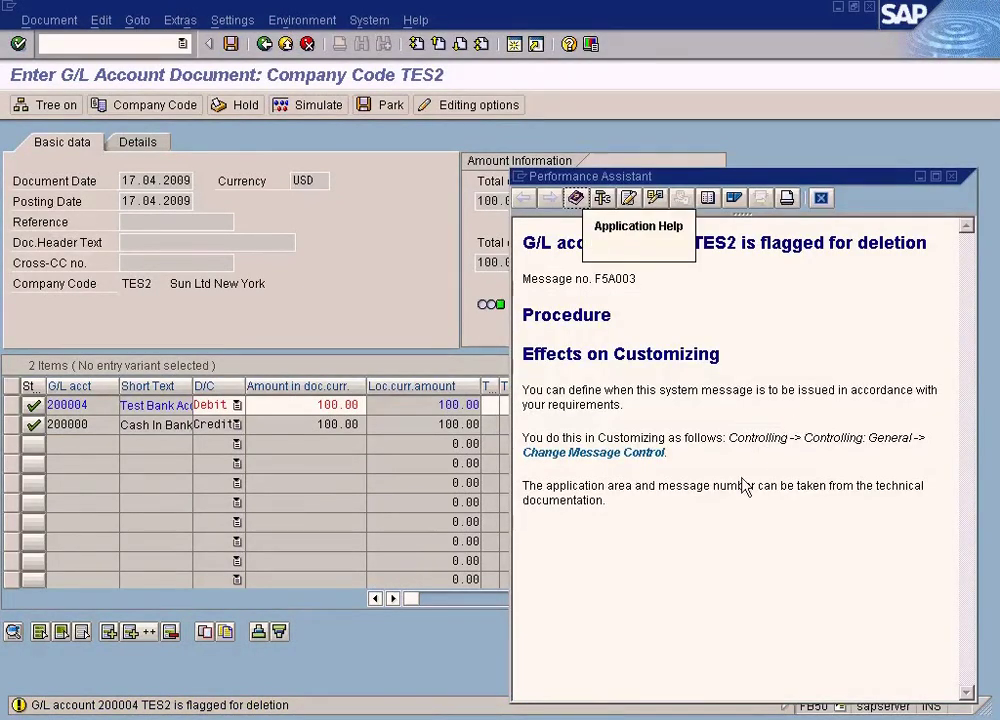
pyautogui.click(951, 176)
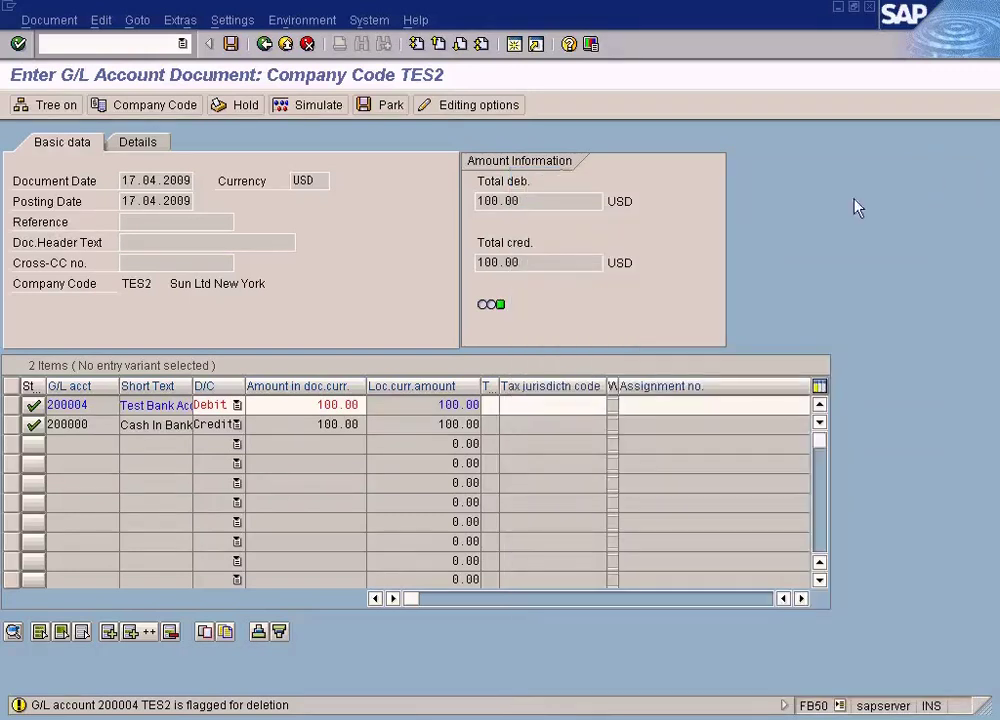
pyautogui.press('F9')
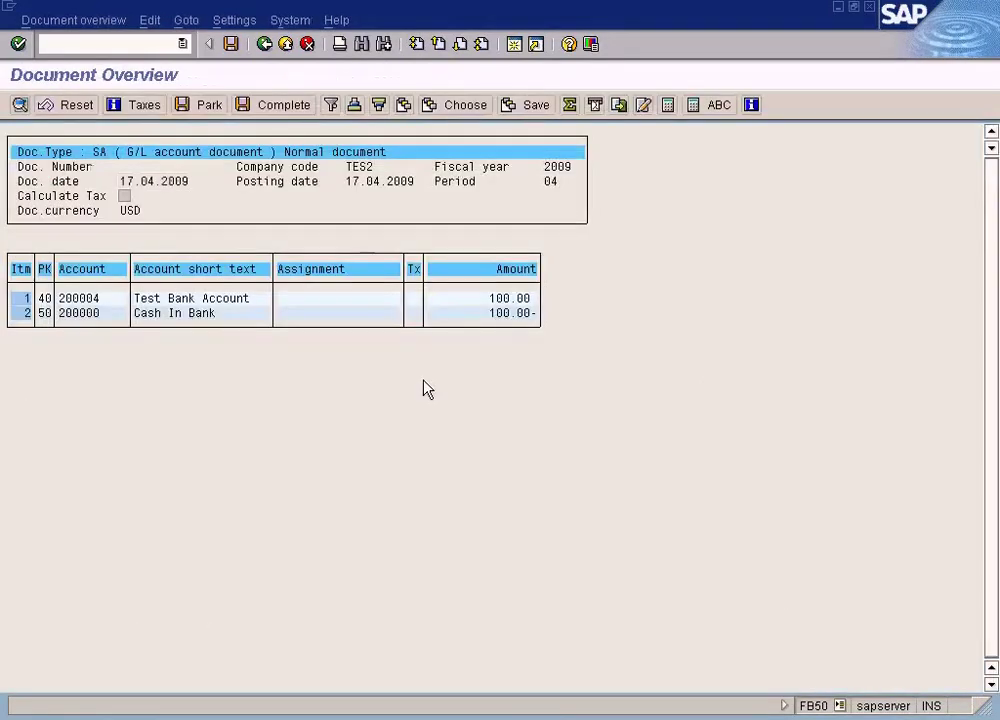
# - Leave the simulated document overview and exit the G/L document entry for TES2 without saving the data
pyautogui.click(265, 44)
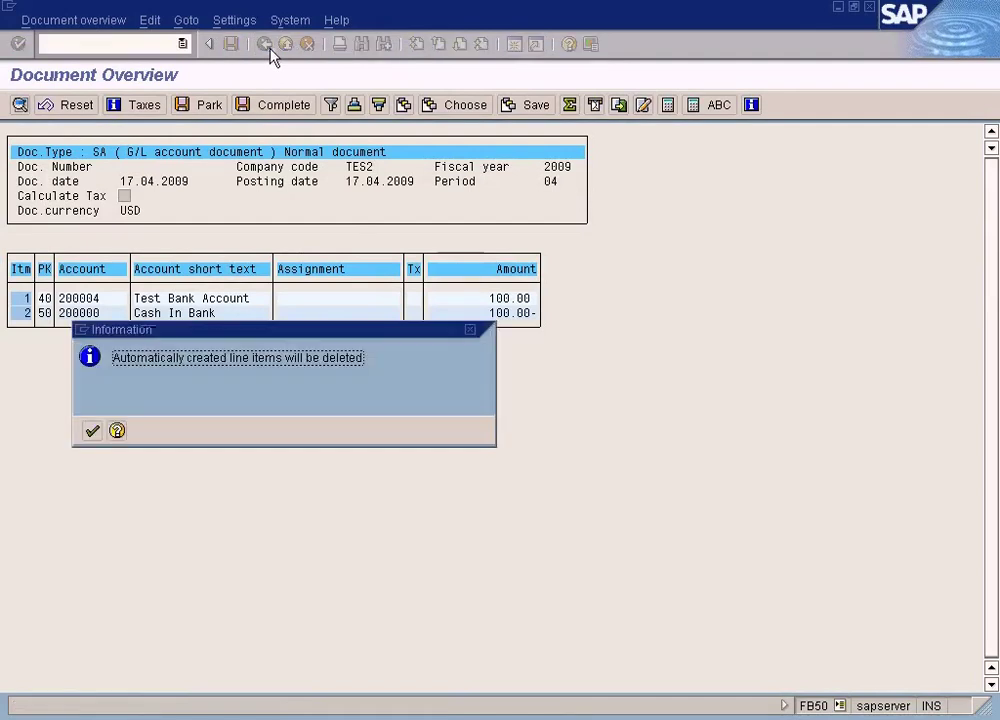
pyautogui.click(91, 431)
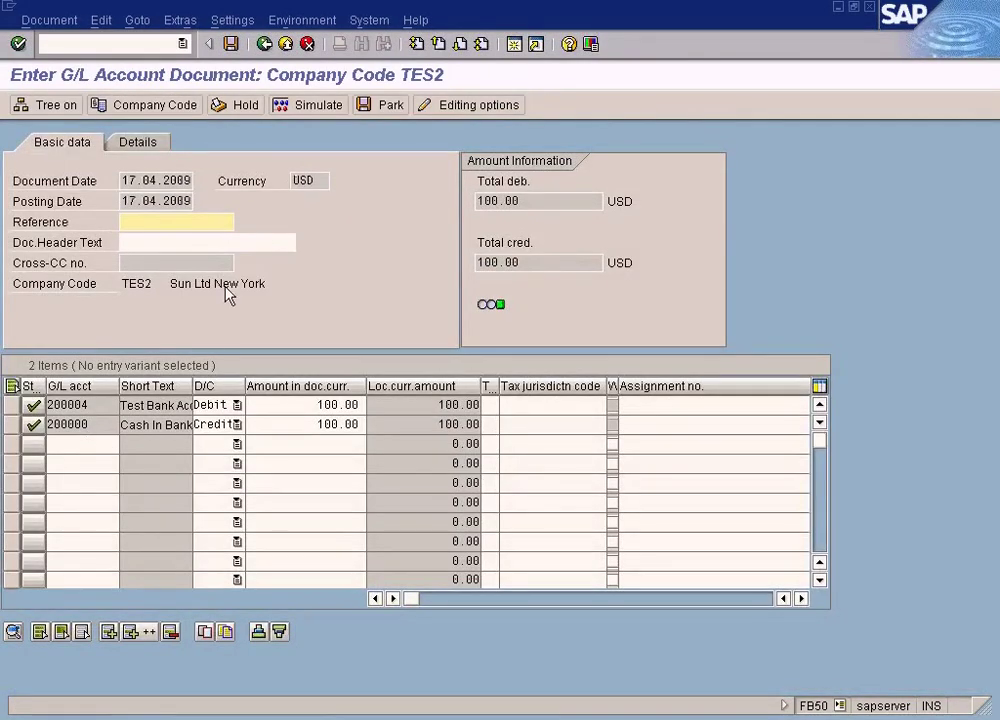
pyautogui.click(265, 46)
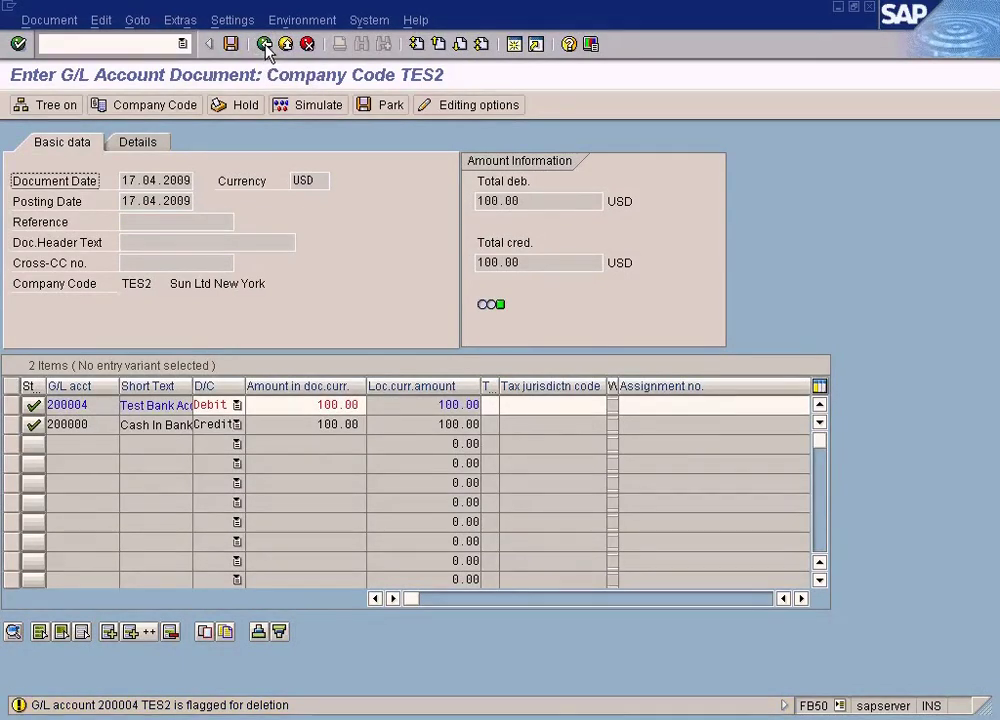
pyautogui.click(267, 46)
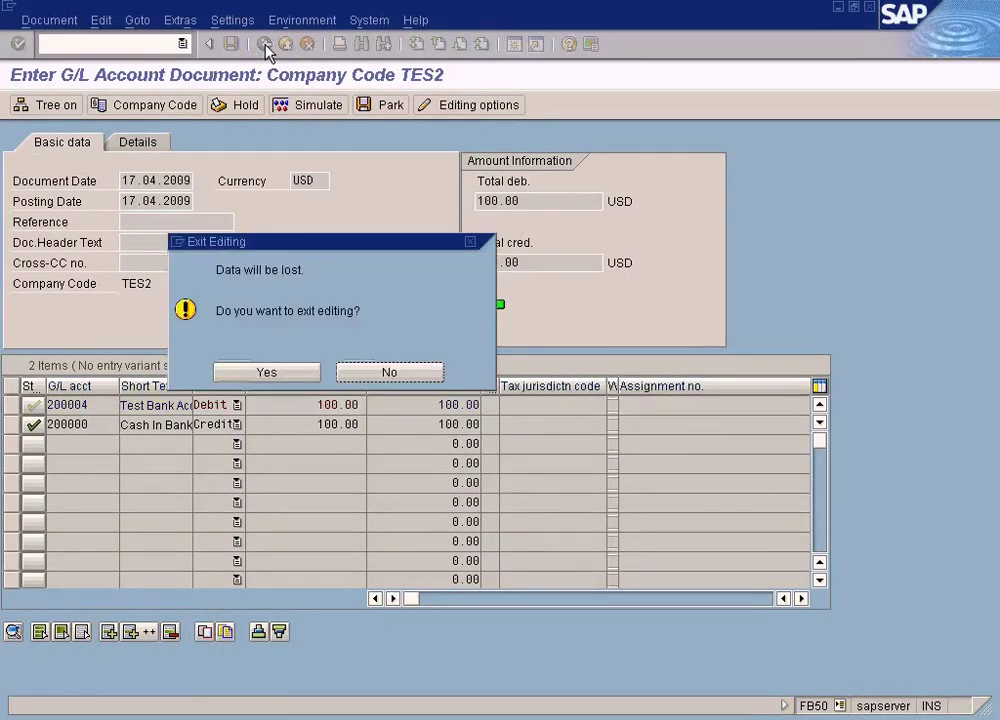
pyautogui.click(266, 376)
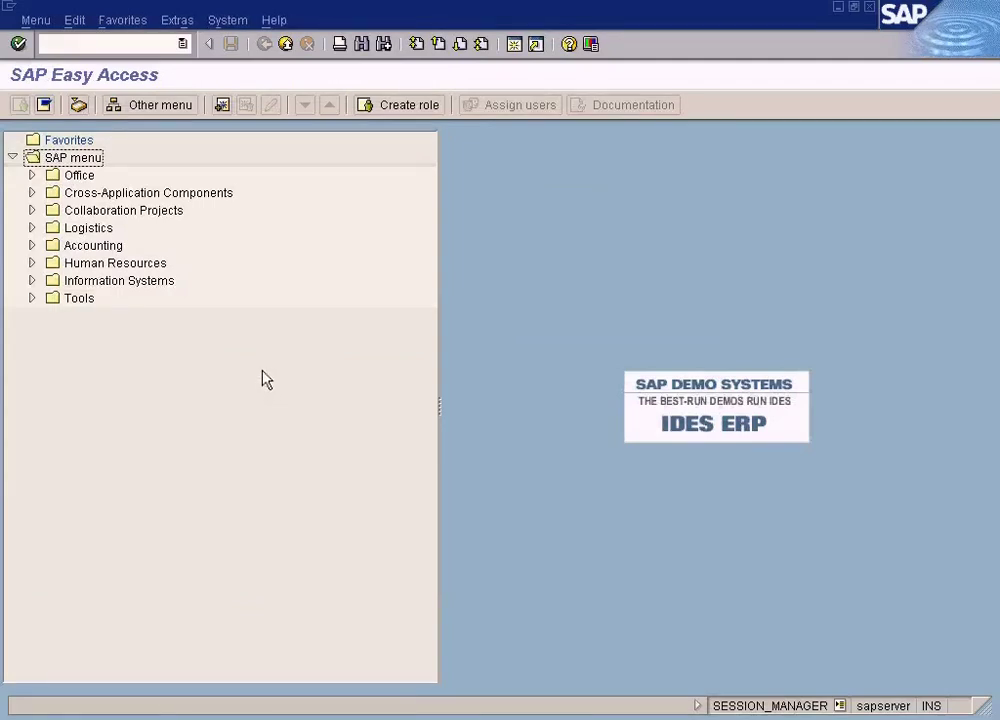
# - Expand the SAP menu through Financial Accounting, General Ledger and Periodic Processing to the G/L Accounts archiving entry
pyautogui.click(31, 245)
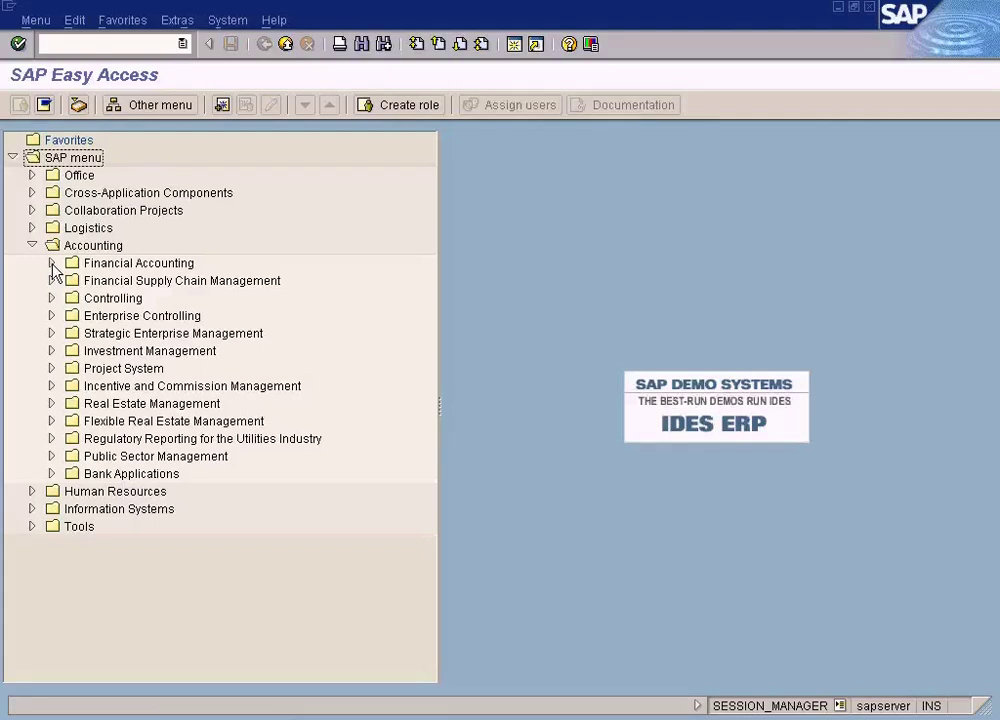
pyautogui.click(52, 264)
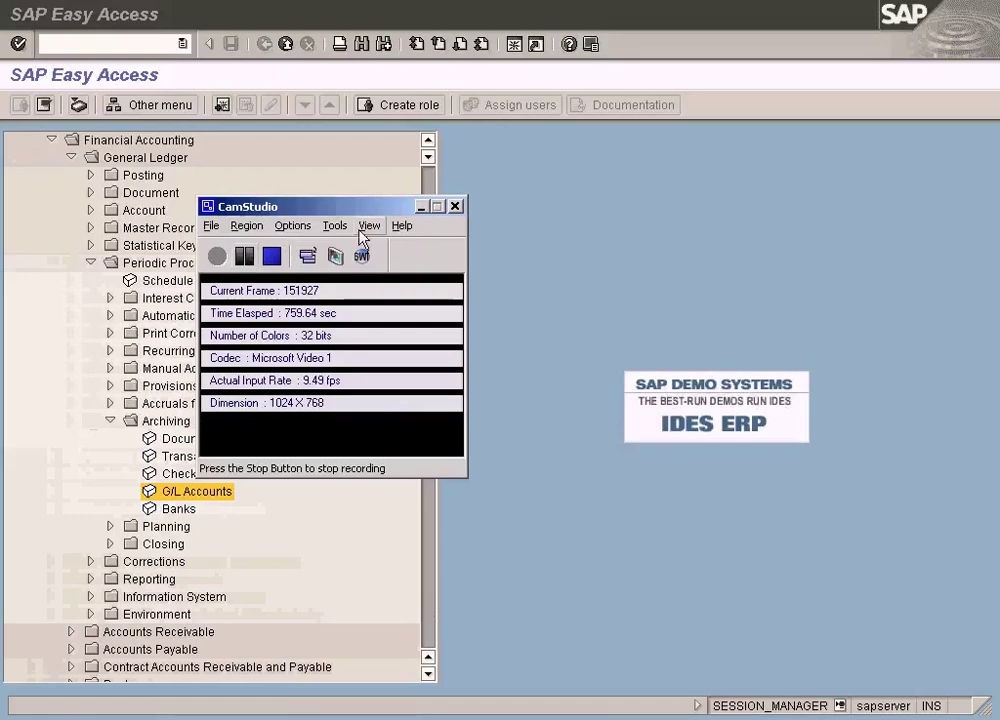
pyautogui.click(420, 206)
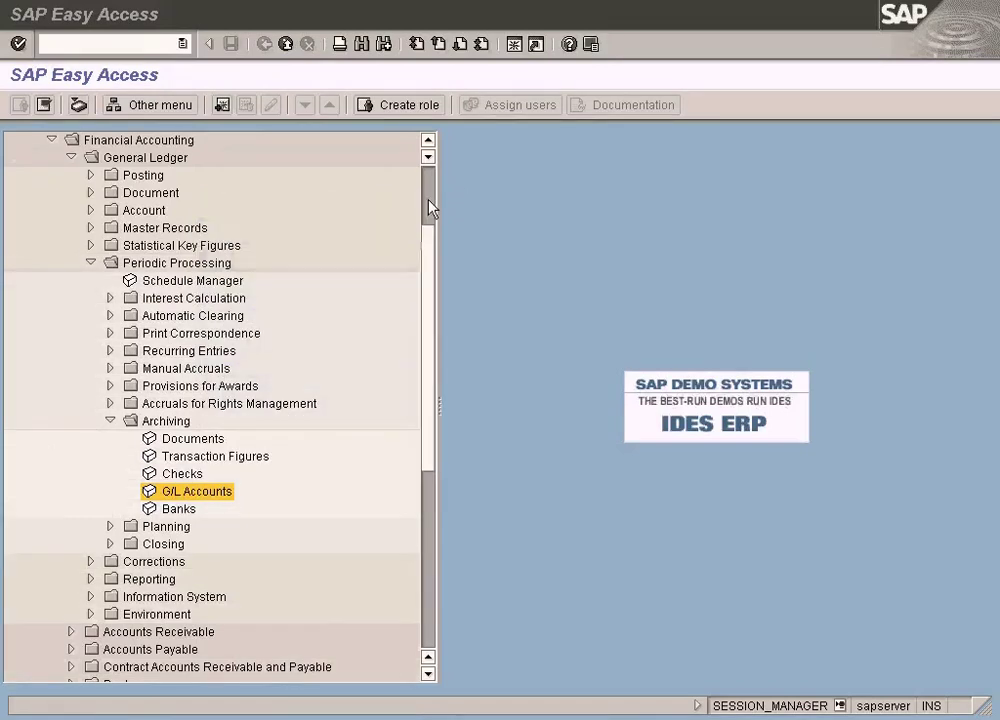
pyautogui.moveTo(429, 207); pyautogui.dragTo(432, 195)
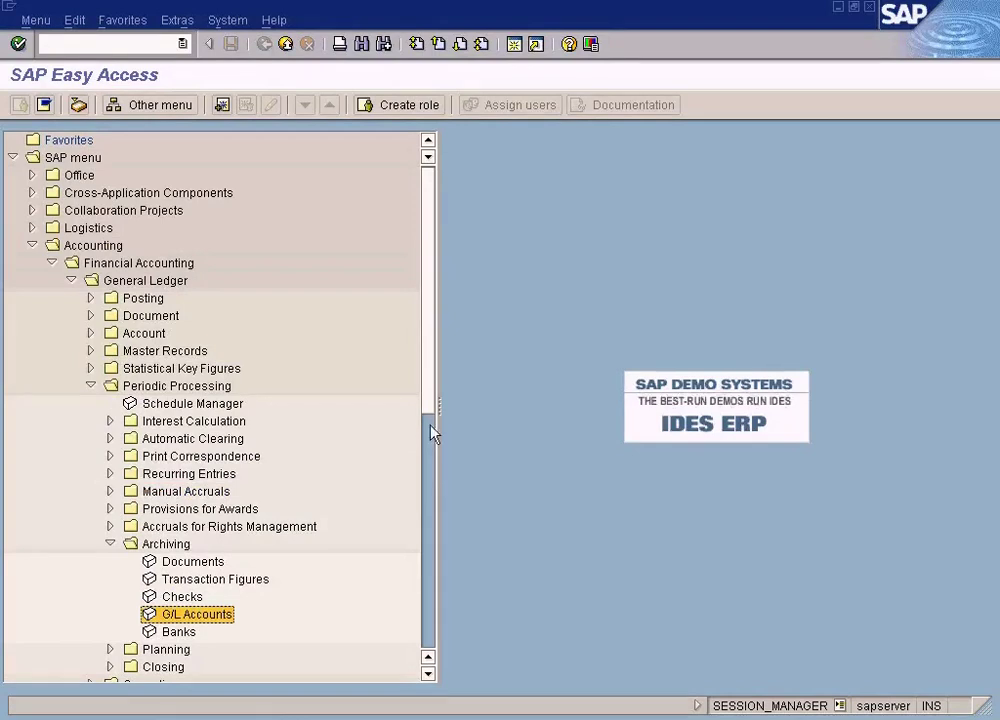
# - Switch to the other SAP session, check the deletion flags of account 200004 with transaction FS00, and exit
pyautogui.click(340, 694)
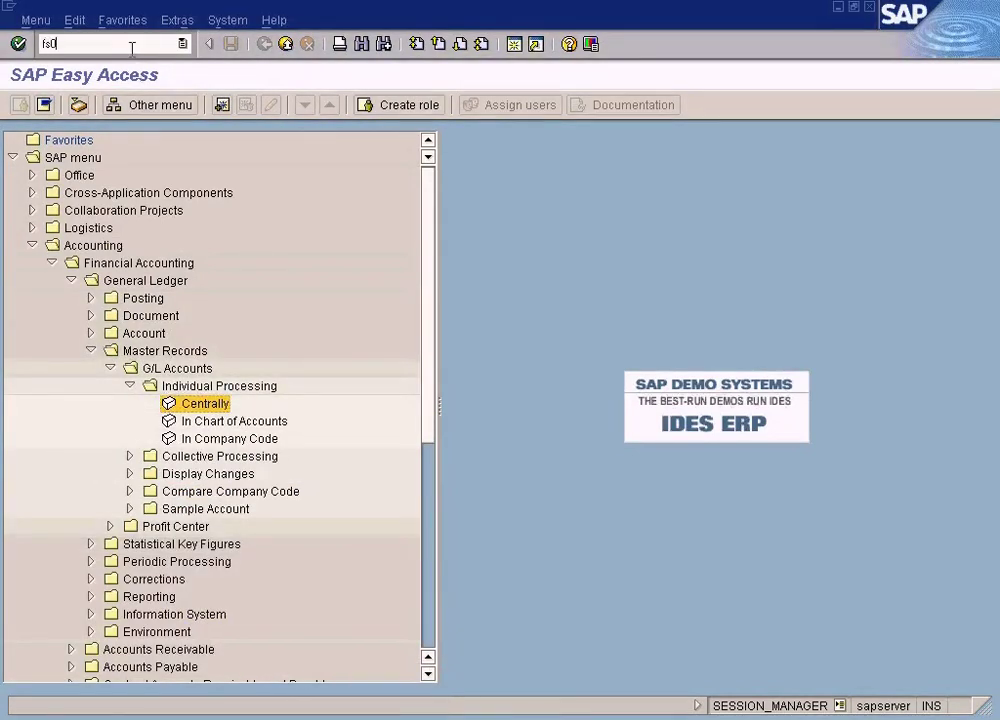
pyautogui.press('Return')
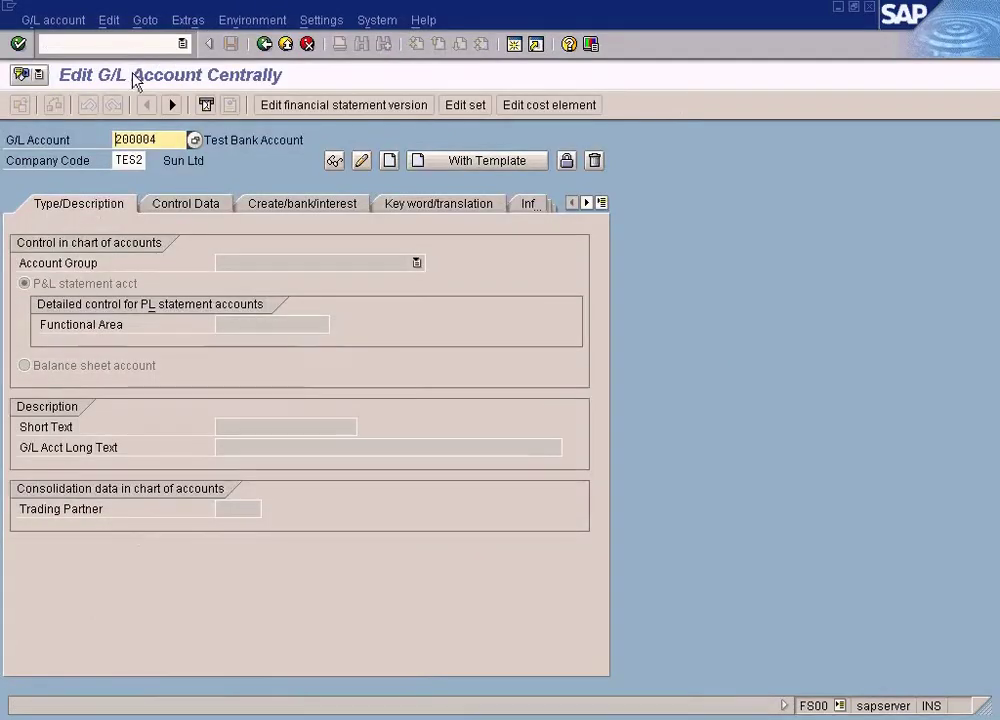
pyautogui.press('Return')
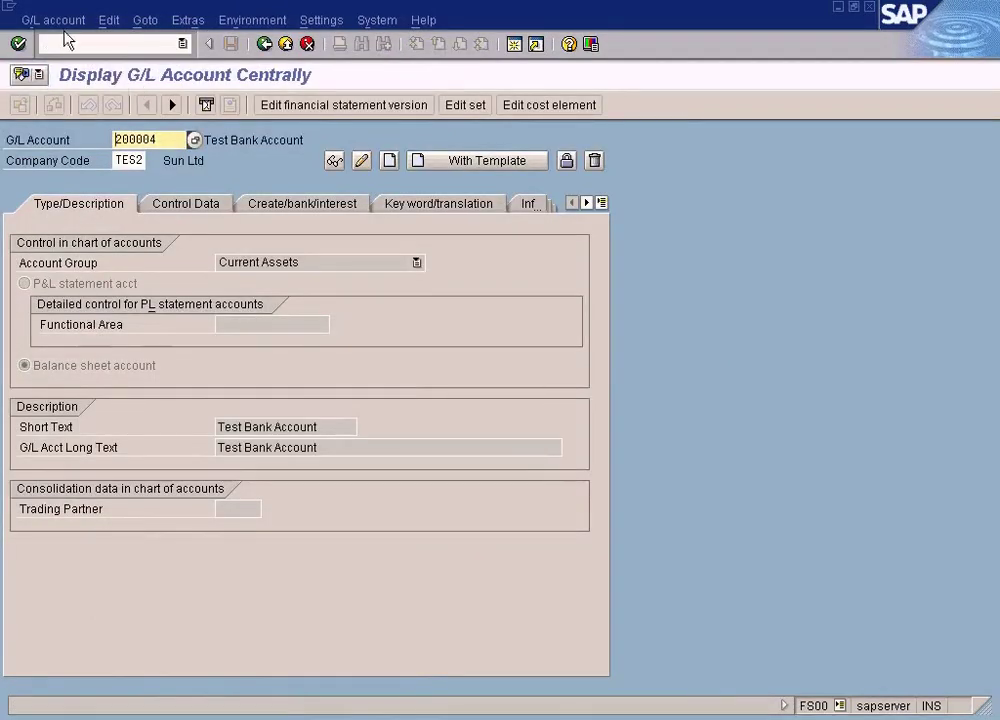
pyautogui.click(62, 21)
pyautogui.click(76, 173)
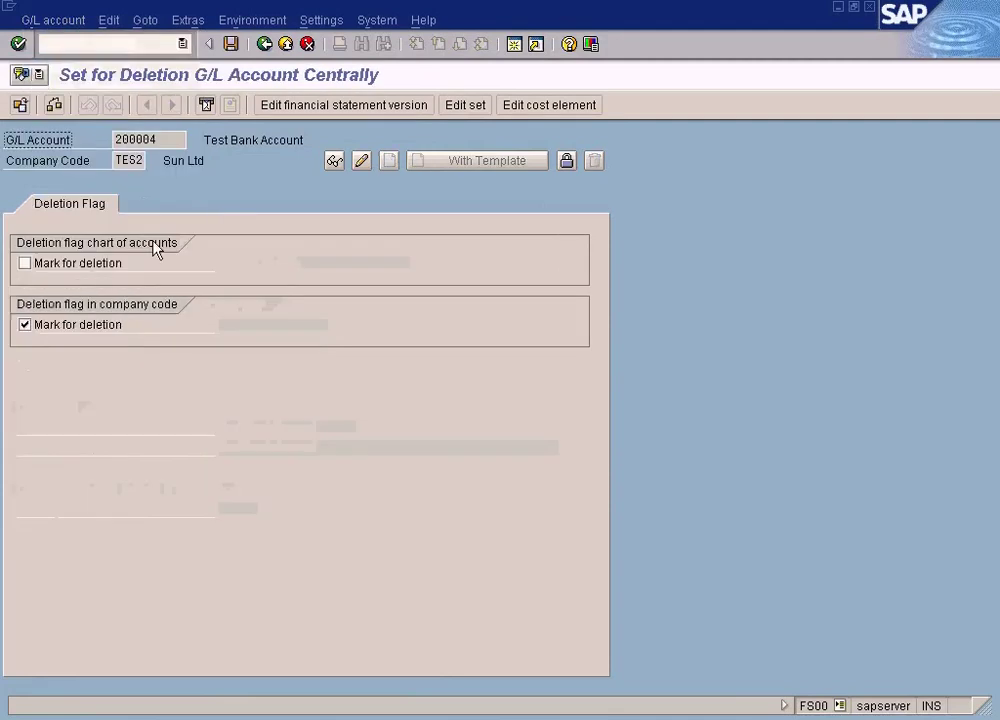
pyautogui.click(285, 44)
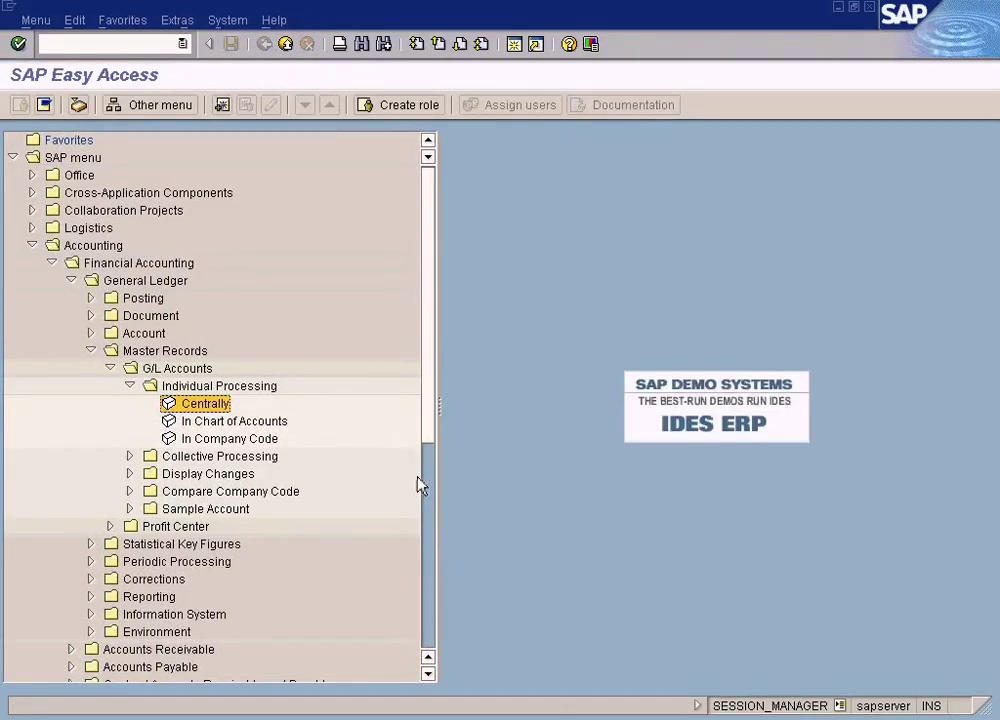
# - Return to the session with the archiving entries, view G/L account archive administration for object FI_ACCOUNT, and leave it
pyautogui.scroll(-5, 430, 675)
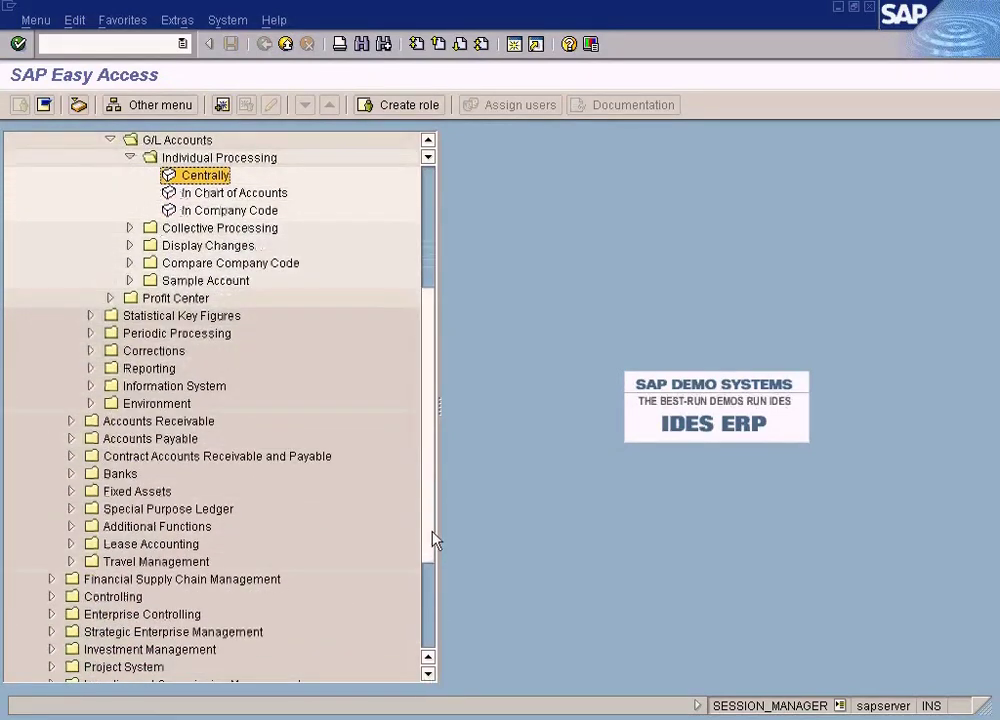
pyautogui.click(391, 714)
pyautogui.click(386, 694)
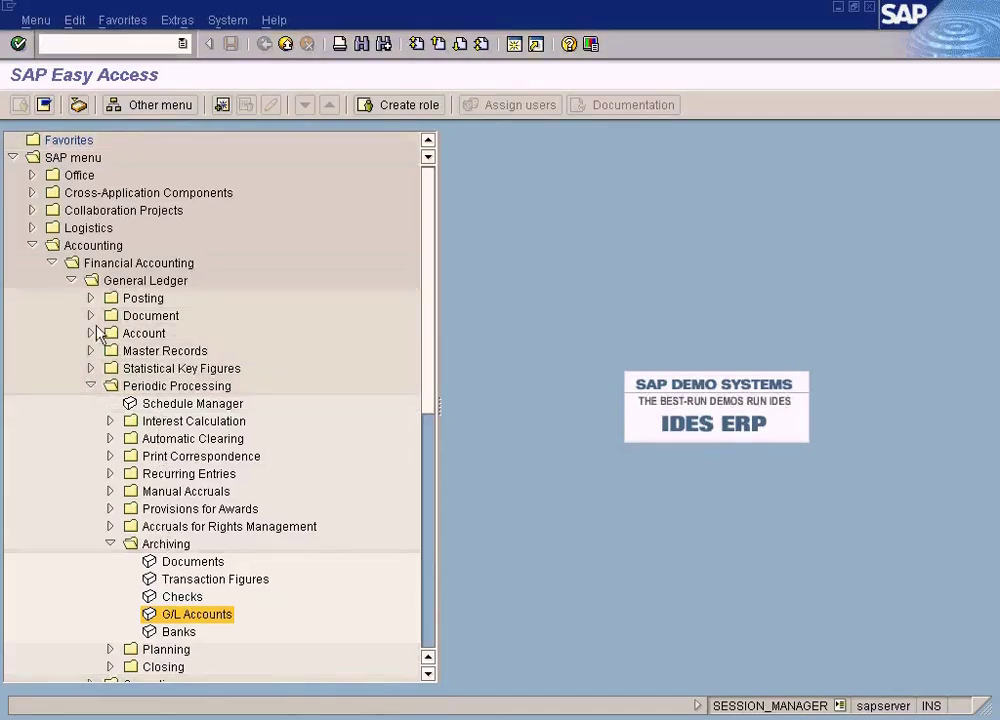
pyautogui.click(140, 283)
pyautogui.click(160, 388)
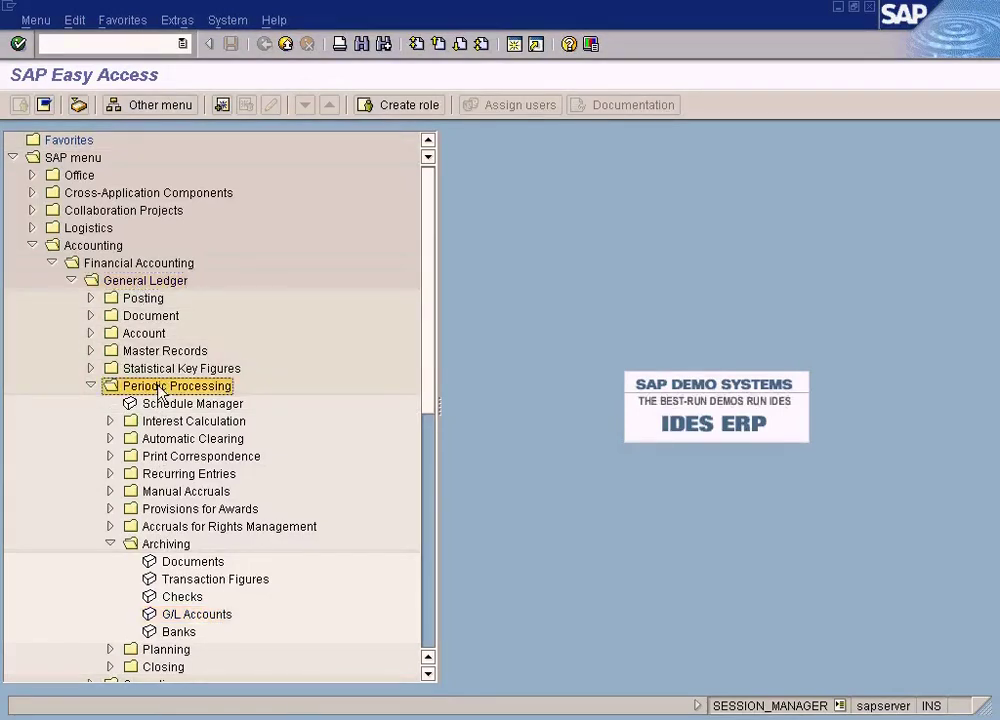
pyautogui.click(163, 548)
pyautogui.click(200, 616)
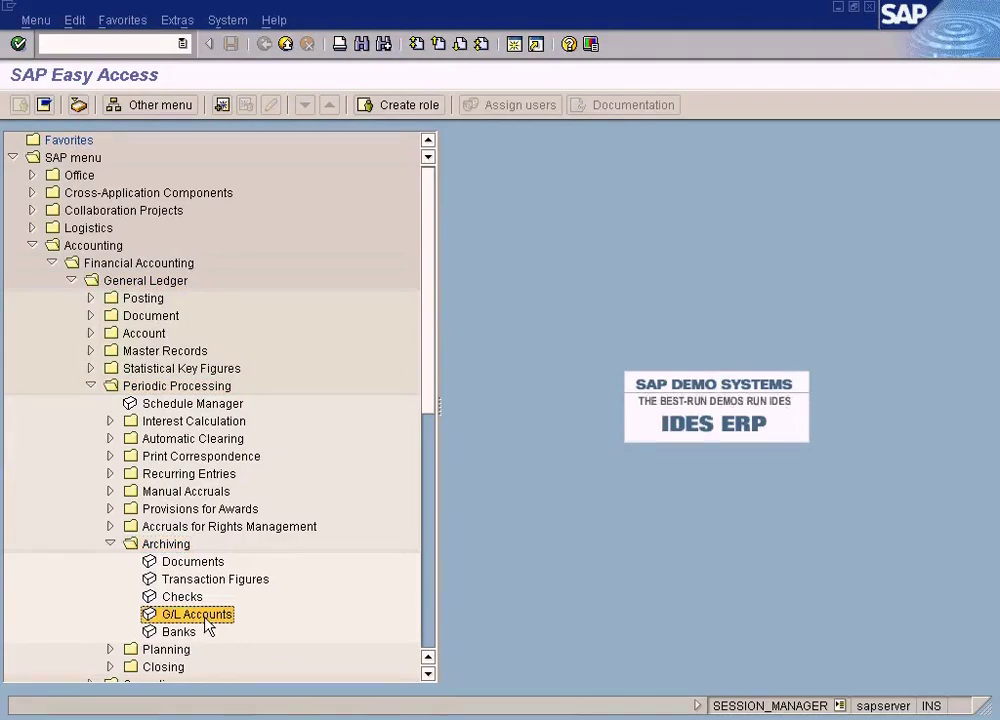
pyautogui.doubleClick(200, 615)
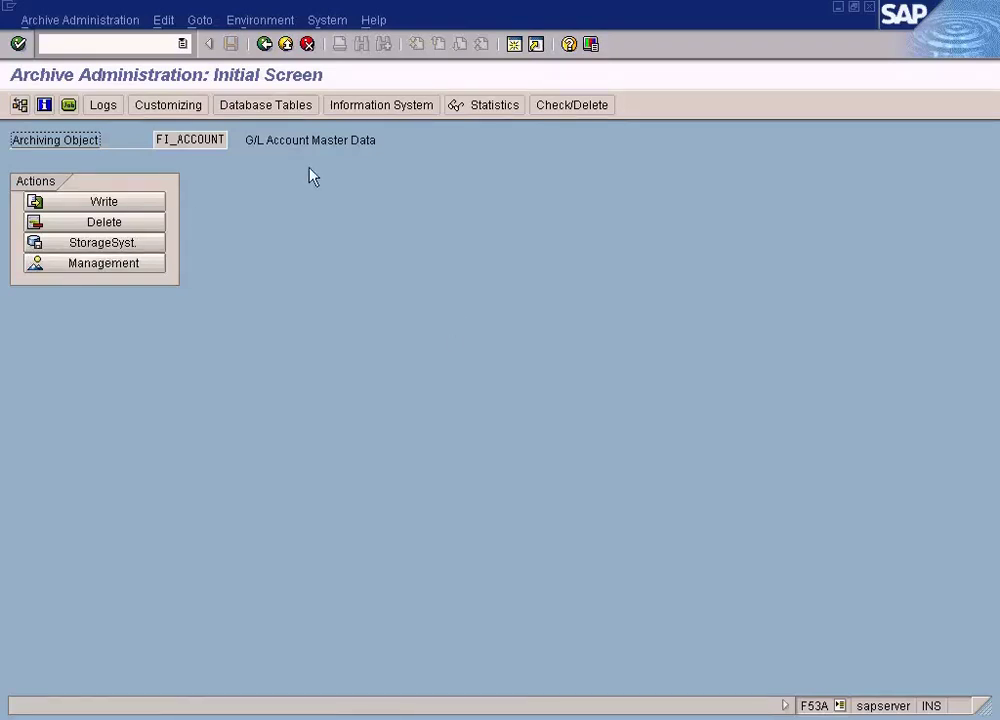
pyautogui.click(264, 44)
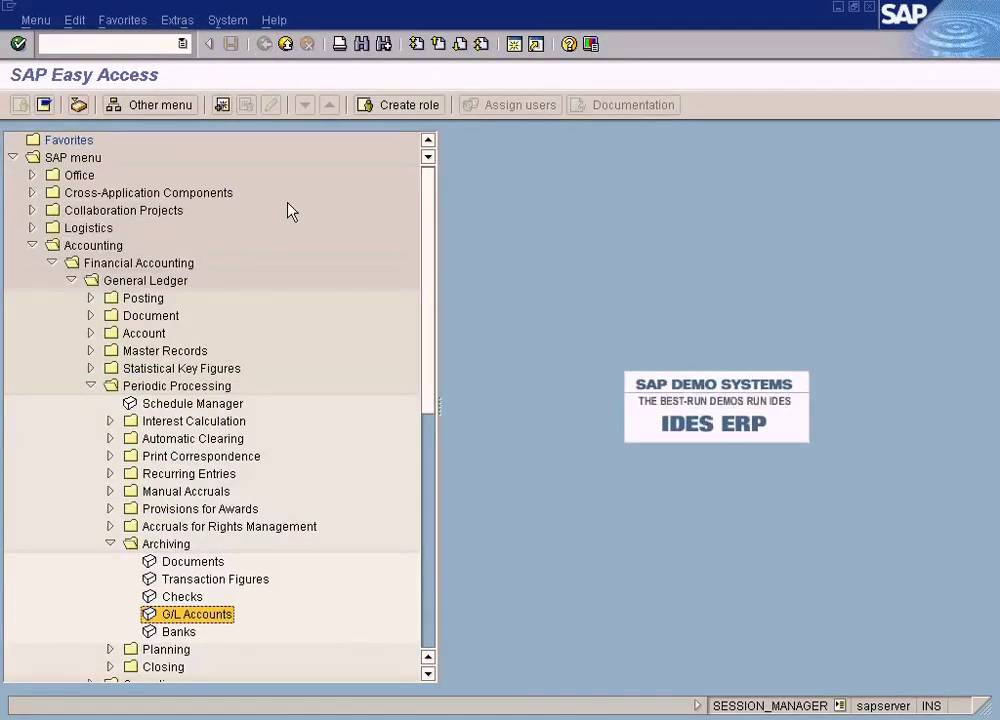
# - Switch to the other SAP session and open central maintenance for G/L account 200004 in company code TES2
pyautogui.click(392, 690)
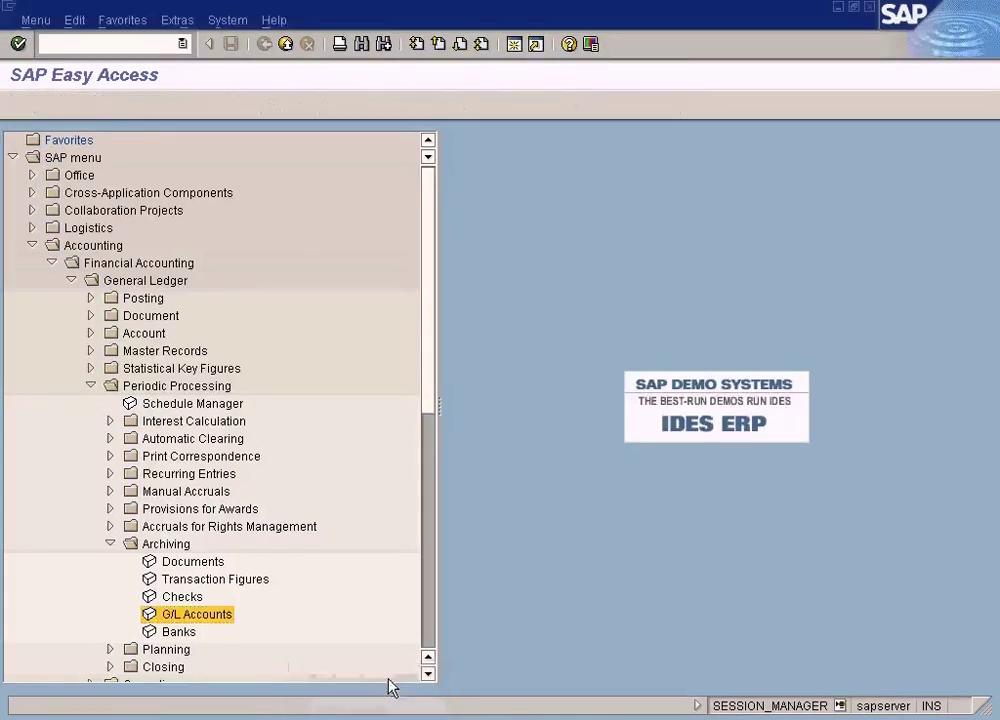
pyautogui.doubleClick(212, 186)
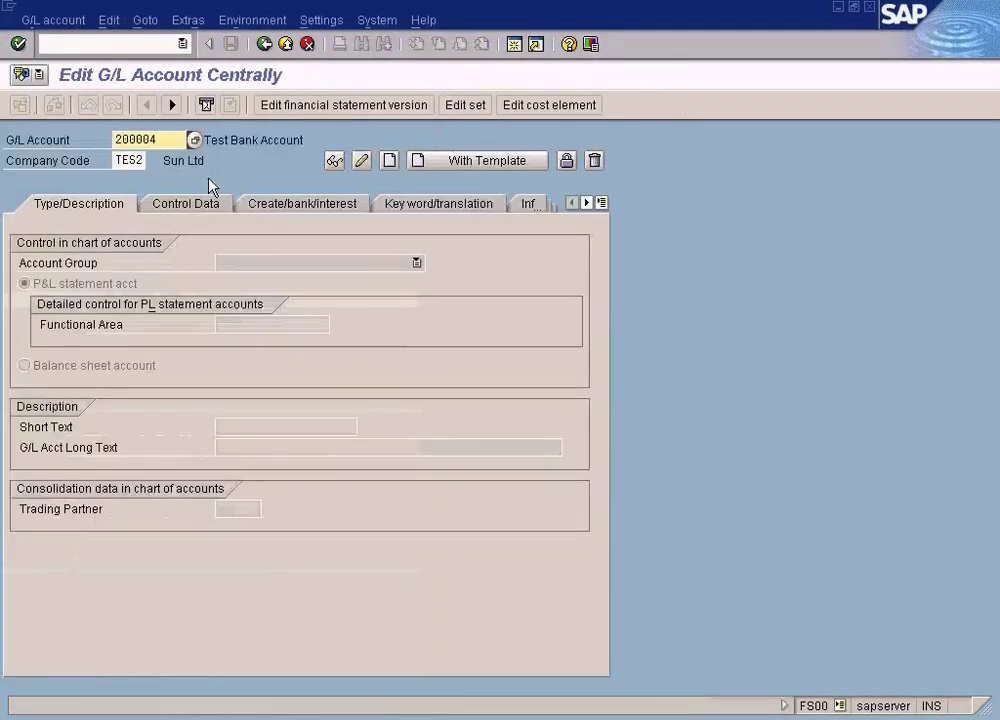